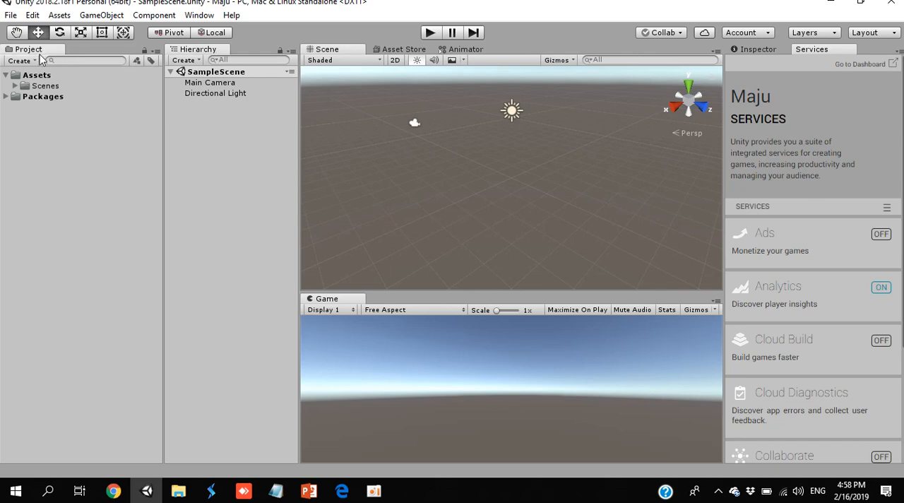
- Dock the Project window between the Scene and Game views, and move the Scene view below the Hierarchy
left_click_drag(37, 52, 457, 289)
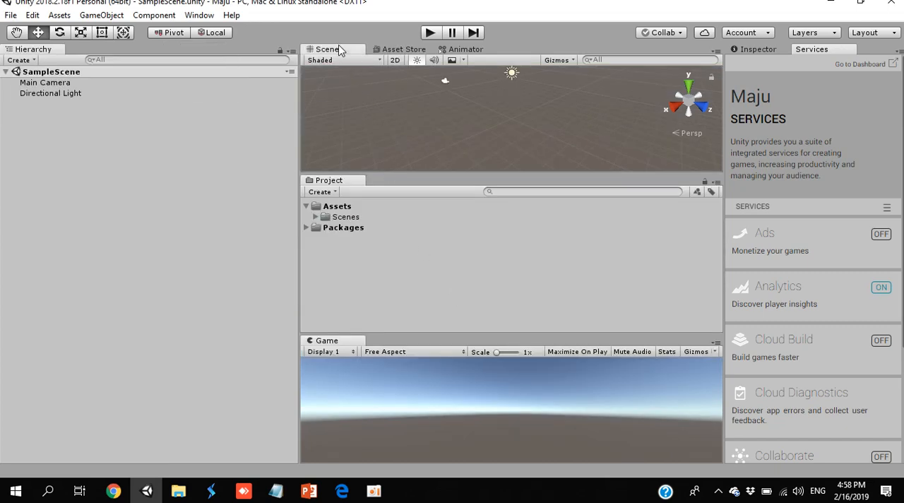
left_click_drag(339, 49, 137, 418)
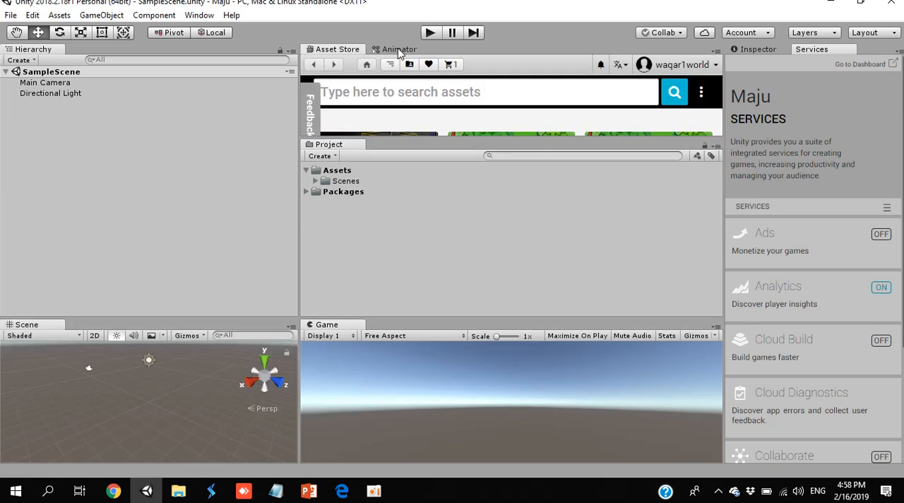
- Close the Asset Store and Animator windows
right_click(349, 50)
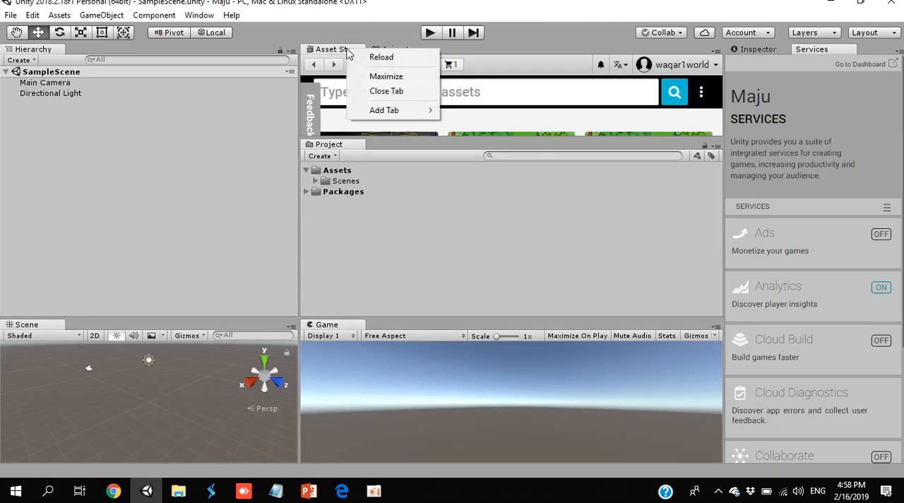
left_click(380, 93)
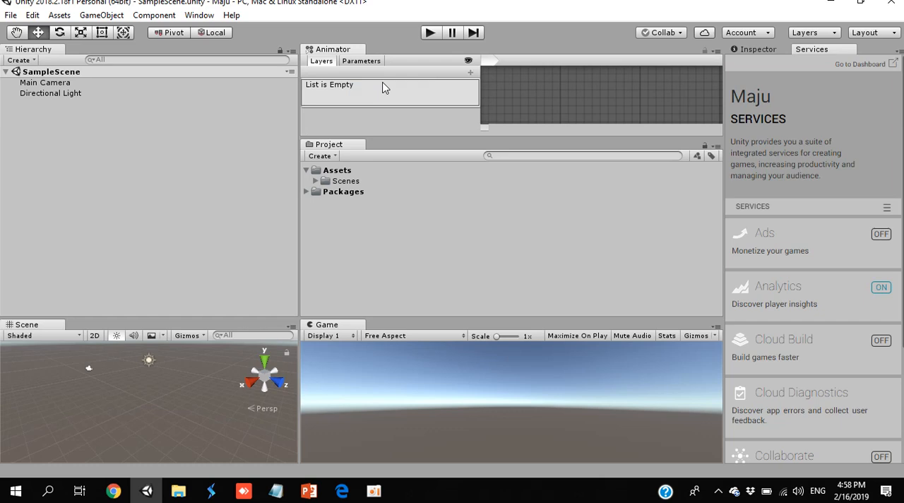
right_click(332, 51)
left_click(362, 88)
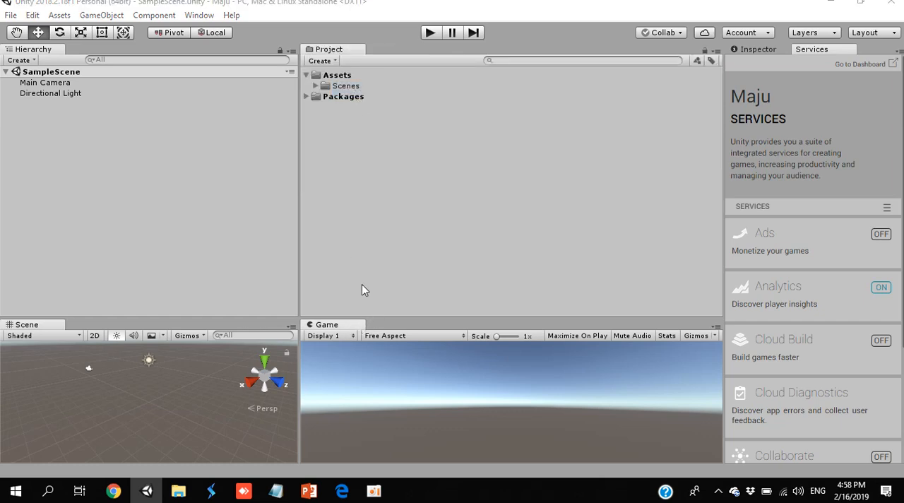
- Dock the Game view alongside the Project window in the same group, then close the Game view
left_click_drag(327, 324, 604, 62)
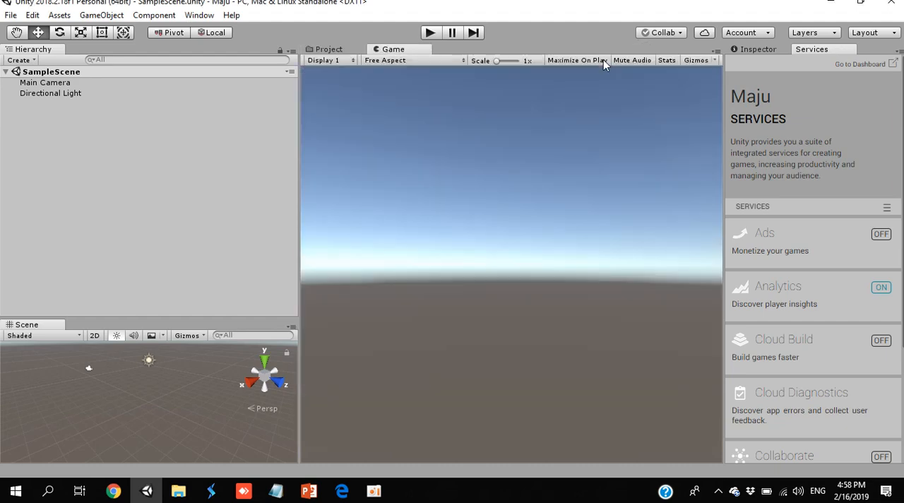
right_click(395, 50)
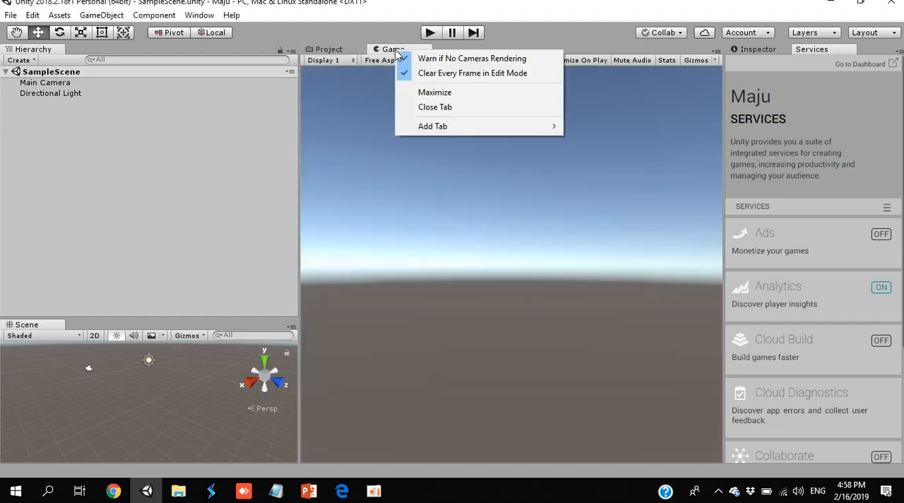
left_click(444, 108)
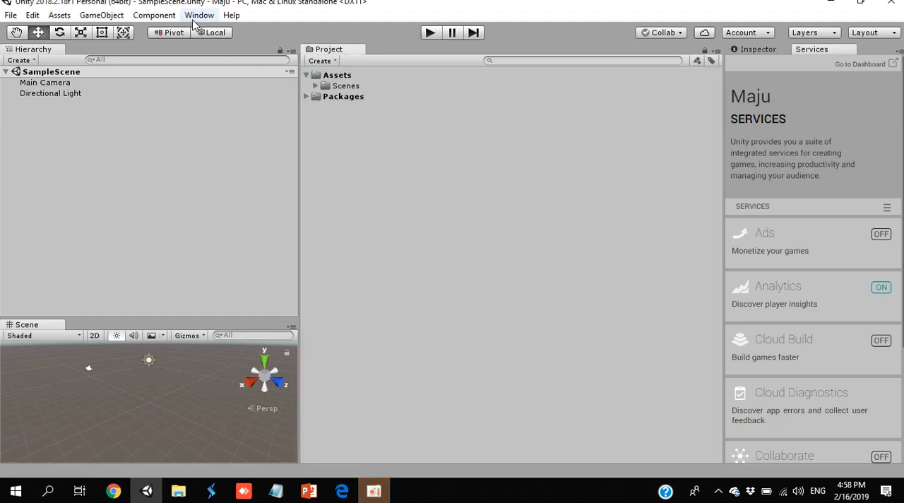
- Reopen the Game view and dock it in the same group as the Project window
left_click(198, 15)
mouse_move(296, 147)
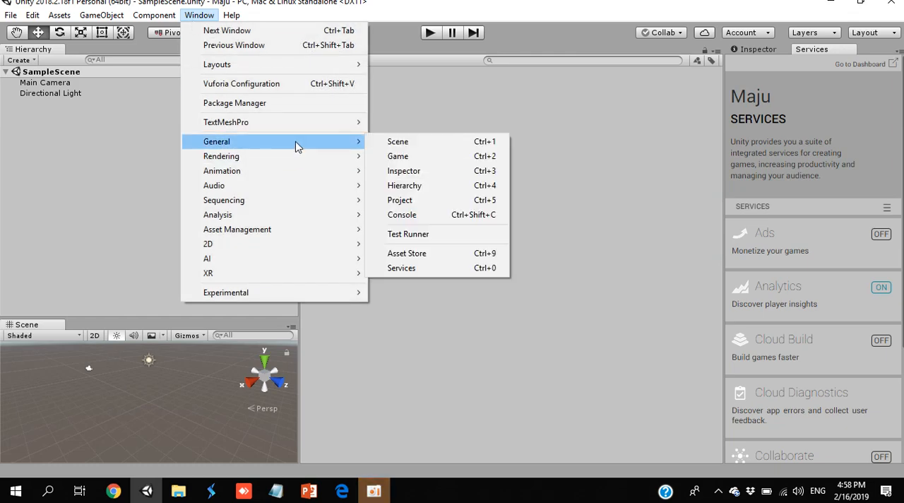
left_click(403, 156)
left_click_drag(50, 10, 399, 60)
- Add a second Project window to the group that holds Project and Game
right_click(325, 51)
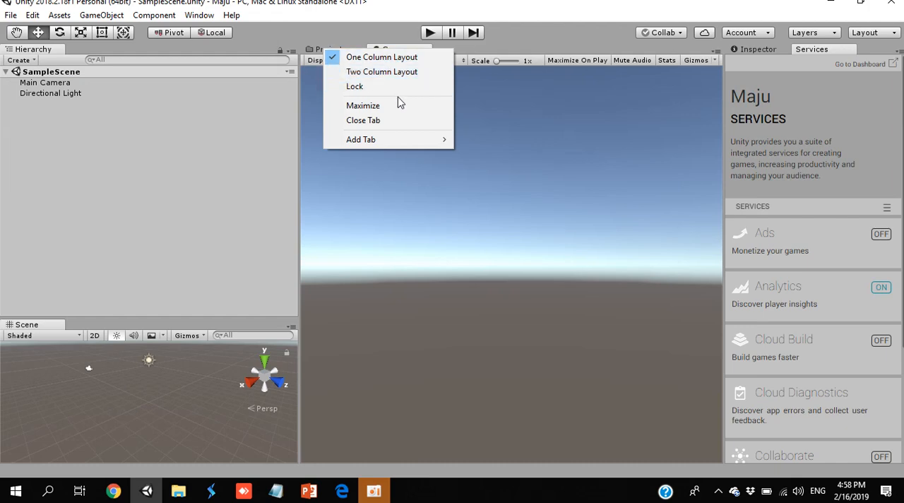
mouse_move(404, 142)
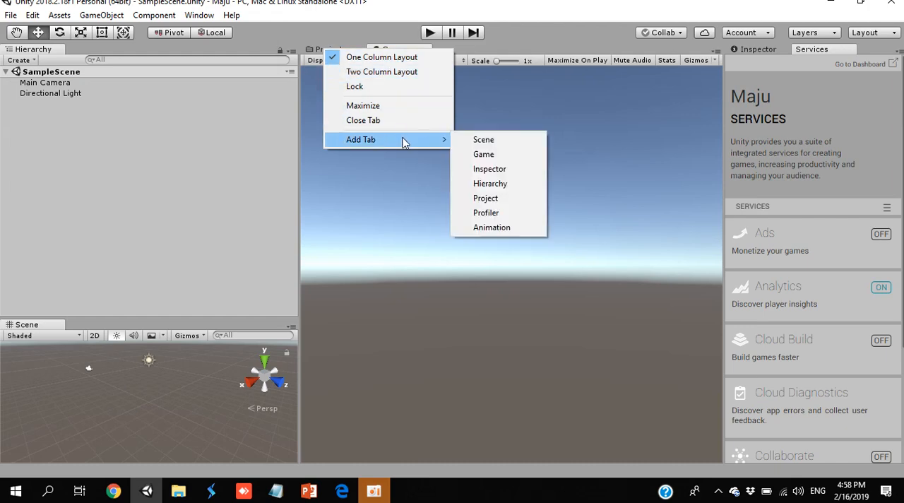
left_click(485, 198)
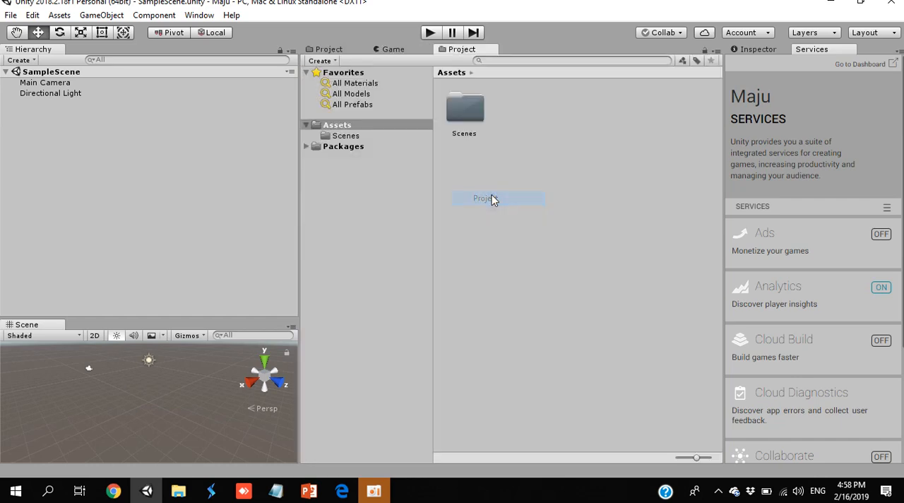
- Try the 2 by 3, 4 Split, Default, Tall and Wide editor layouts in turn
left_click(873, 34)
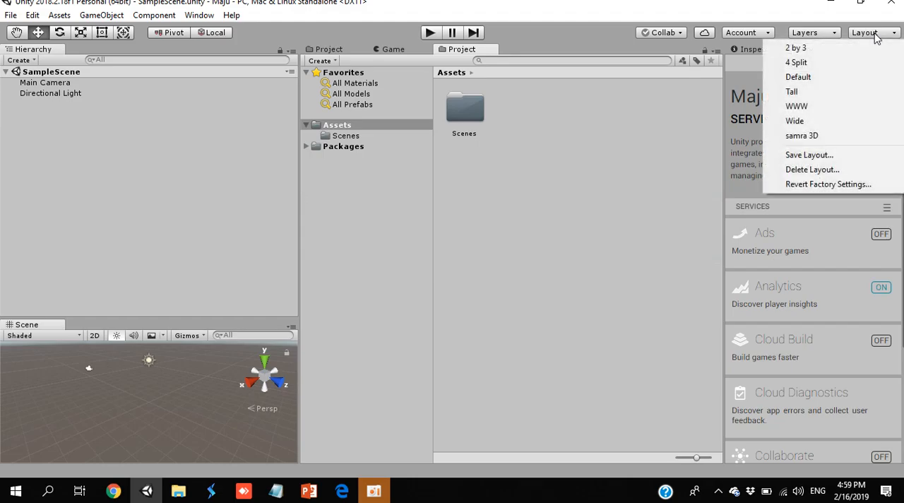
left_click(838, 48)
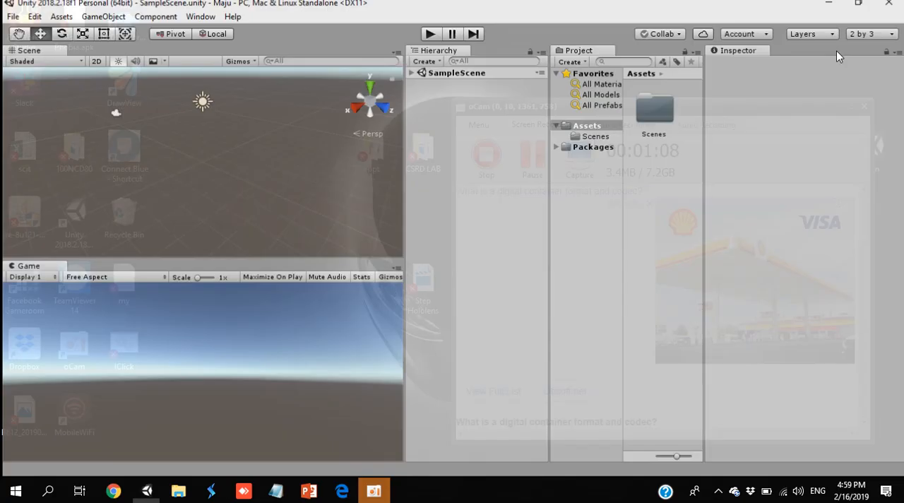
left_click(875, 35)
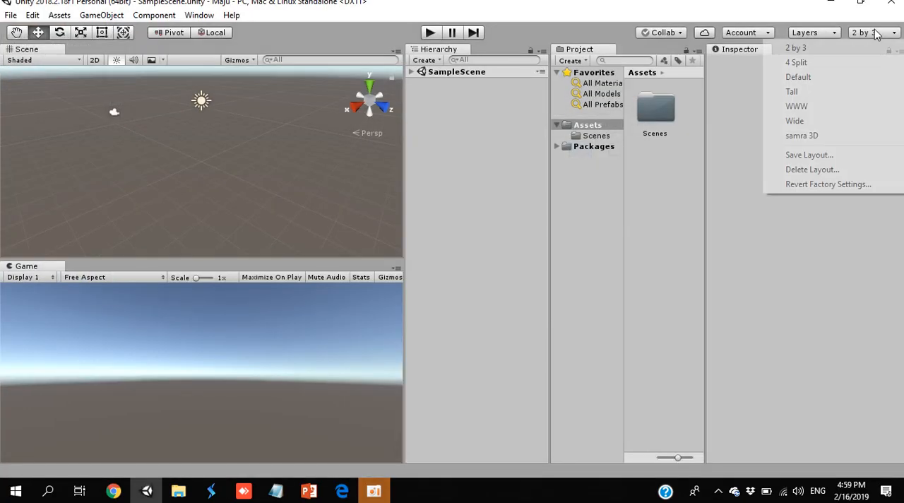
left_click(825, 63)
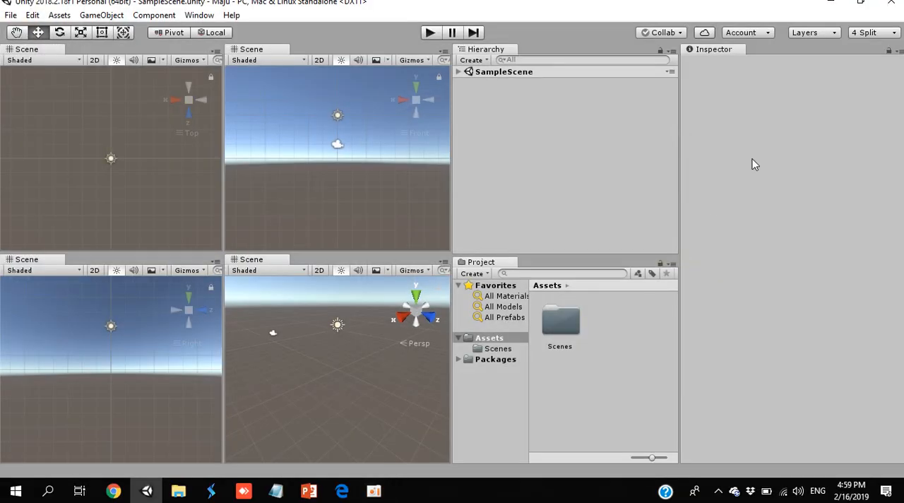
left_click(878, 36)
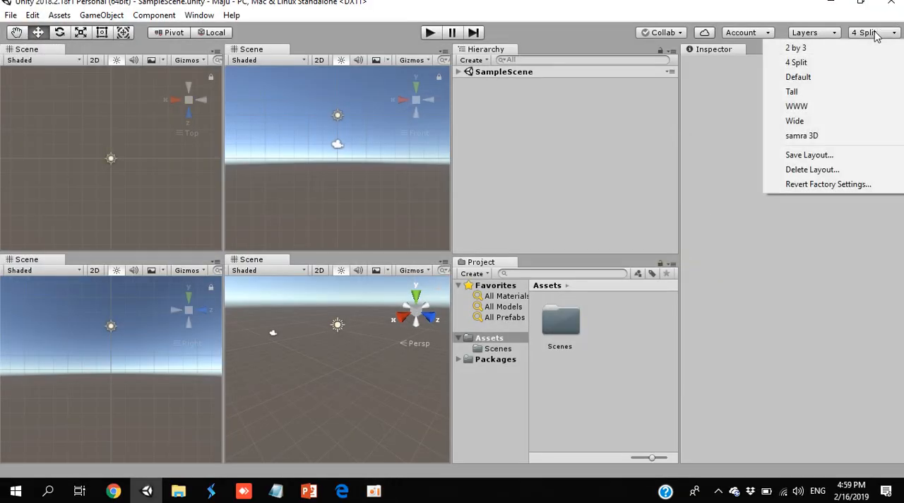
left_click(836, 78)
left_click(881, 32)
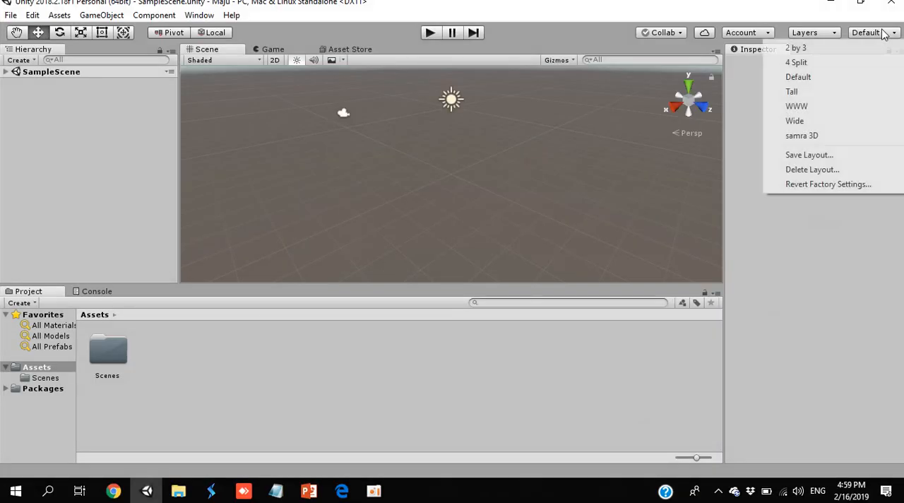
left_click(828, 91)
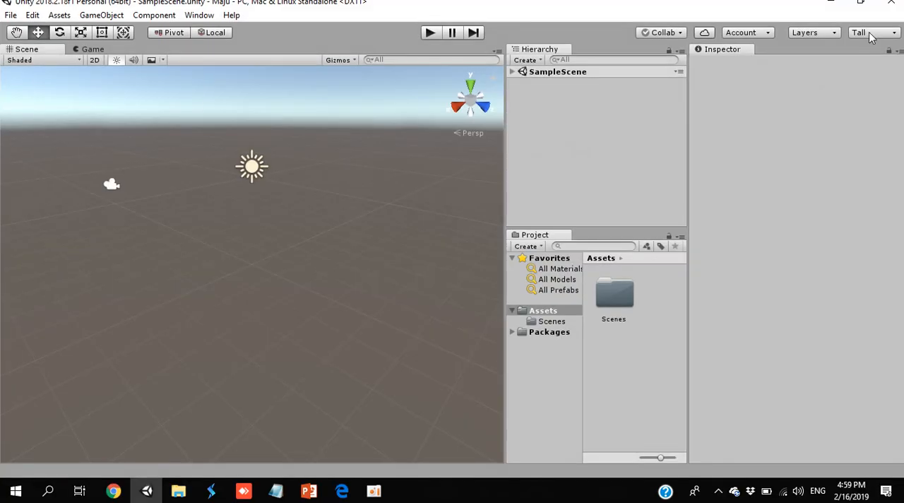
left_click(871, 34)
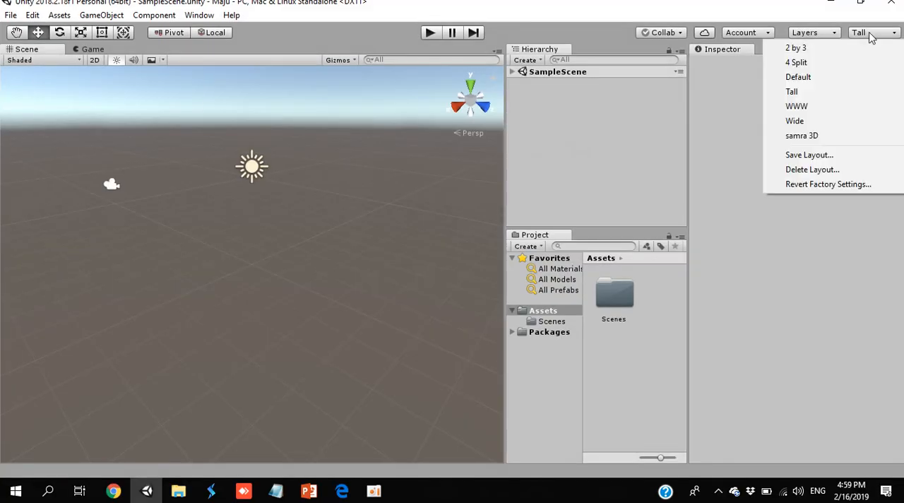
left_click(805, 125)
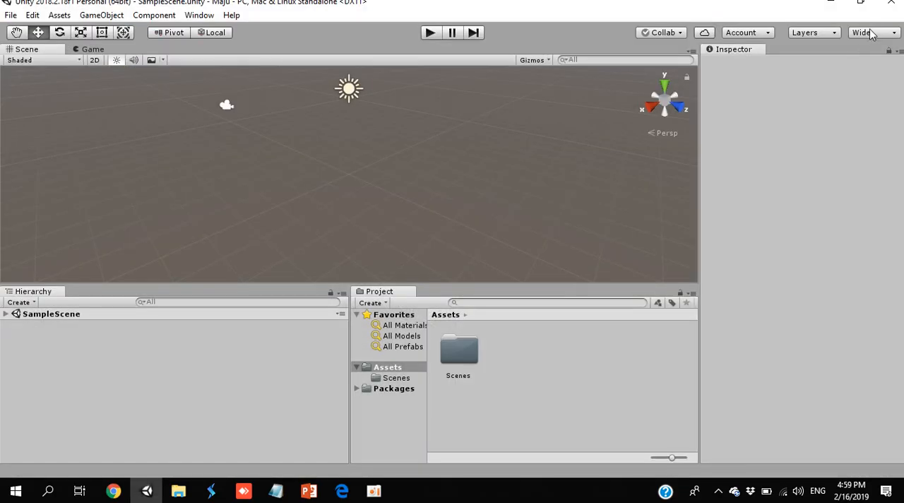
- Apply the saved WWW layout to the editor
left_click(867, 36)
left_click(806, 107)
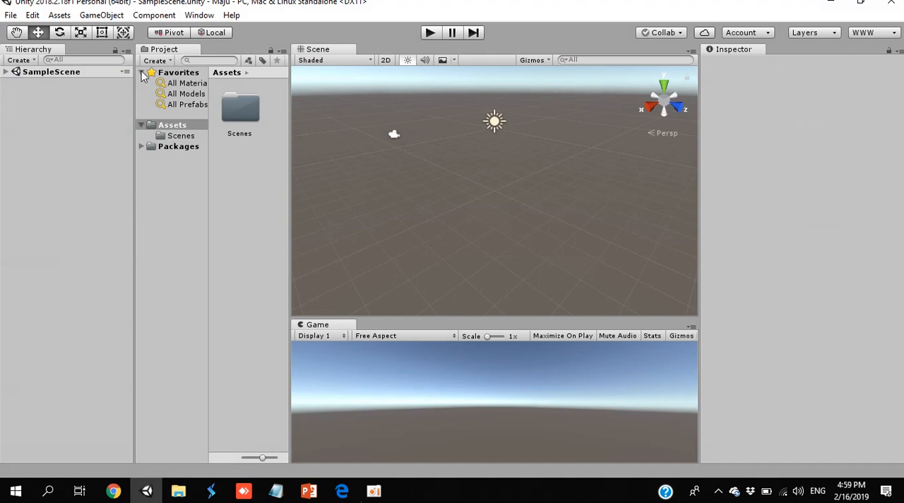
mouse_move(163, 51)
left_mouse_down()
mouse_move(131, 76)
mouse_move(166, 76)
mouse_move(162, 52)
left_mouse_up()
left_click(863, 33)
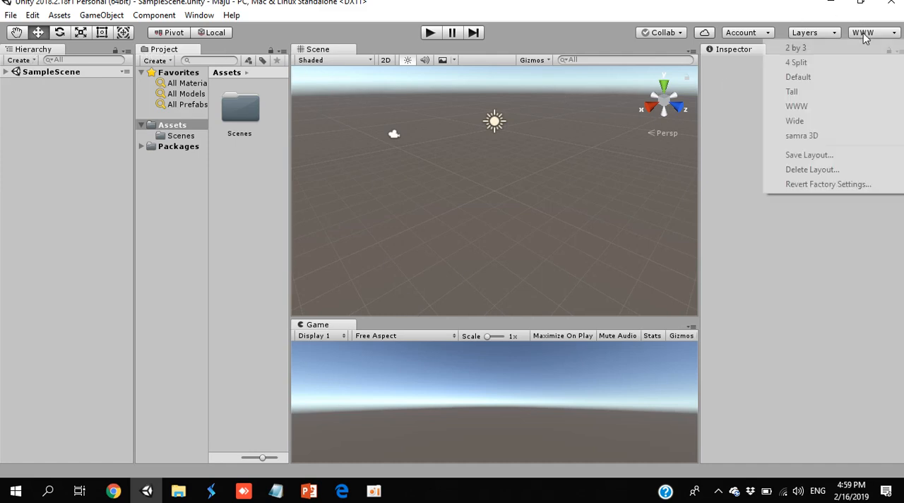
left_click(817, 157)
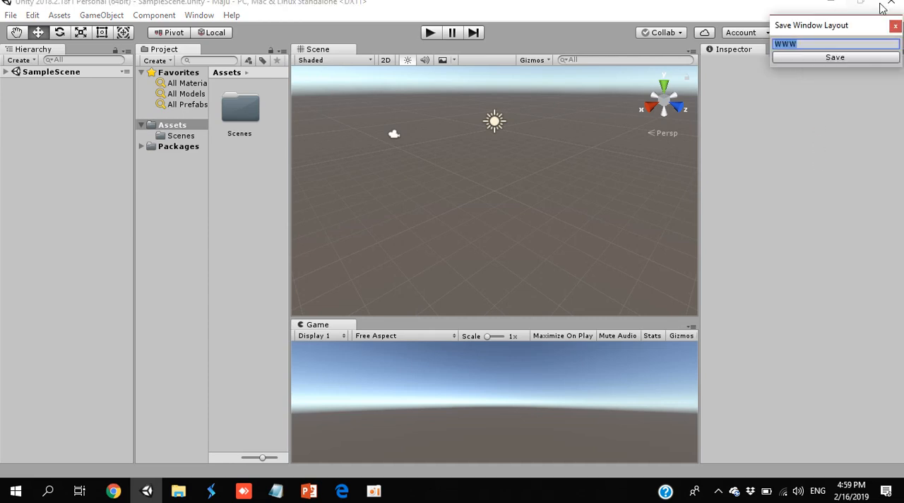
left_click(895, 26)
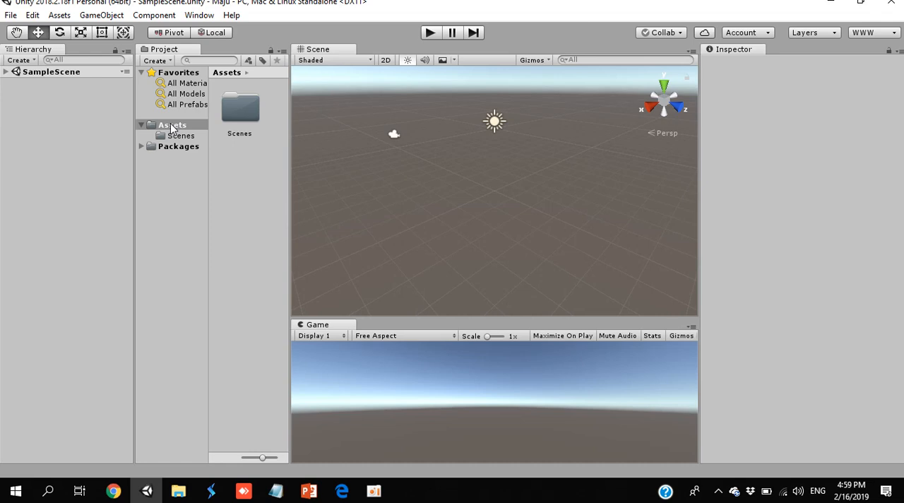
- Switch to Microsoft Edge and review the Editor Interface slide in the game development PDF
left_click(336, 488)
scroll(376, 381, "down", 1)
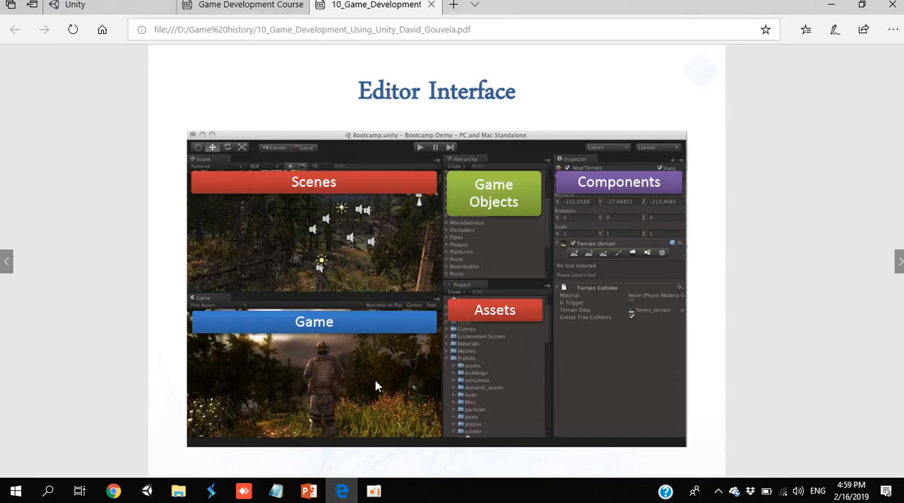
scroll(375, 380, "down", 1)
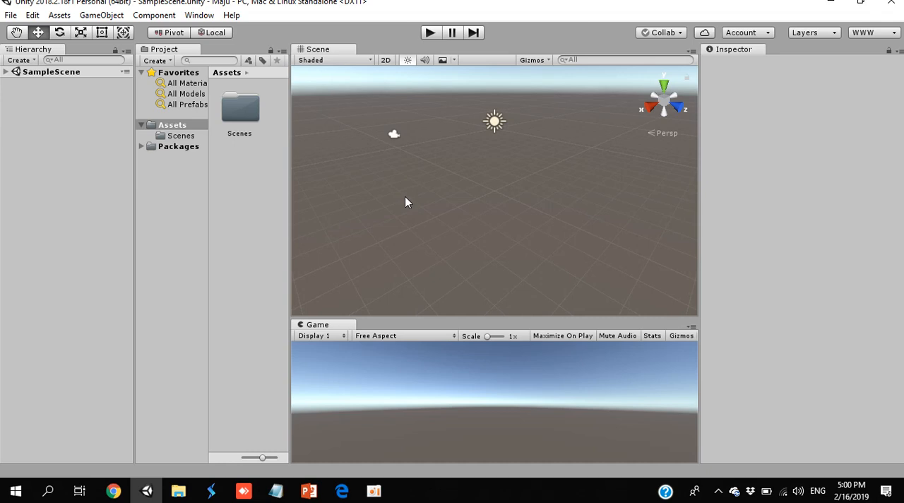
- Create a folder named Script in the project's Assets folder
left_click(158, 61)
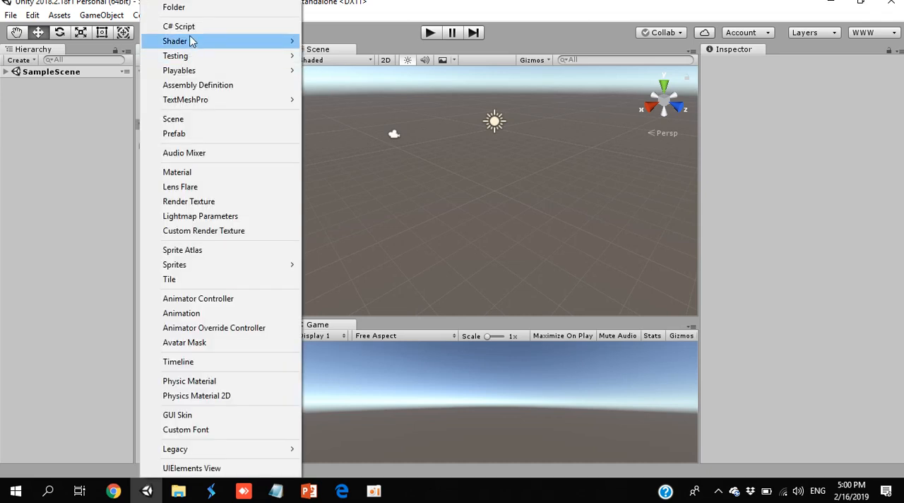
left_click(189, 10)
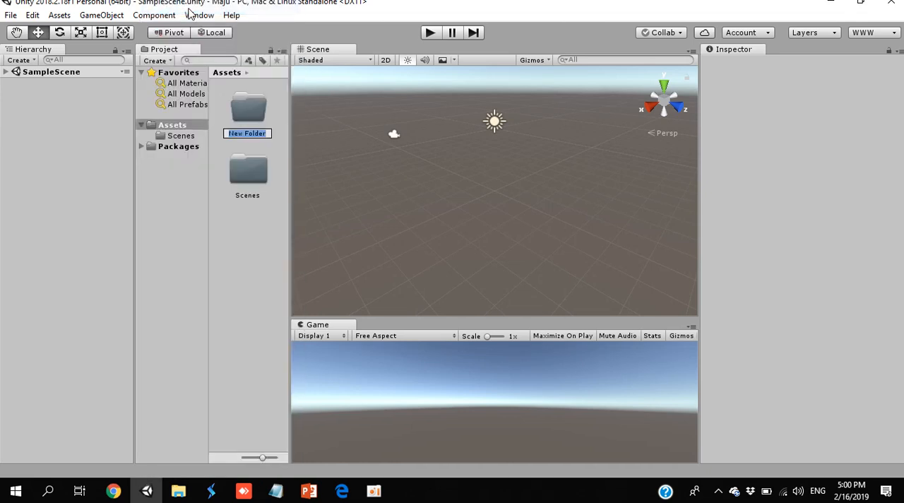
type("Script")
key("Return")
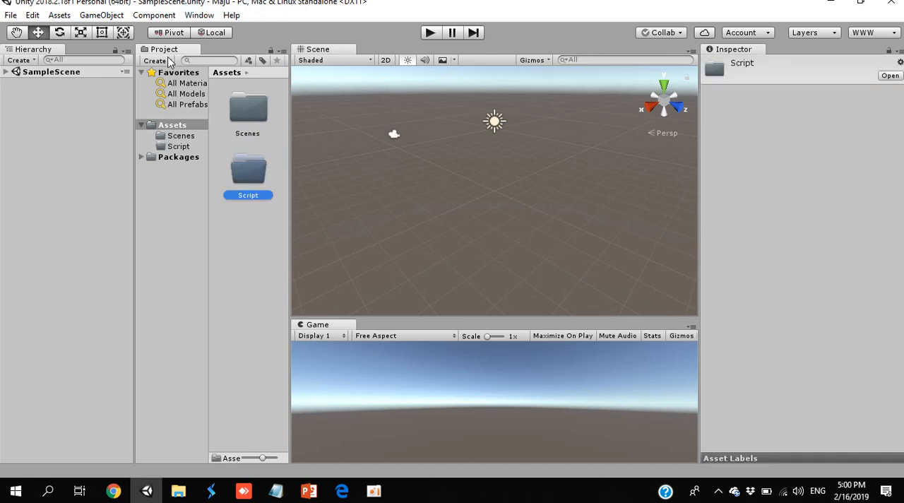
- Create a folder named Animation inside the Script folder
left_click(166, 62)
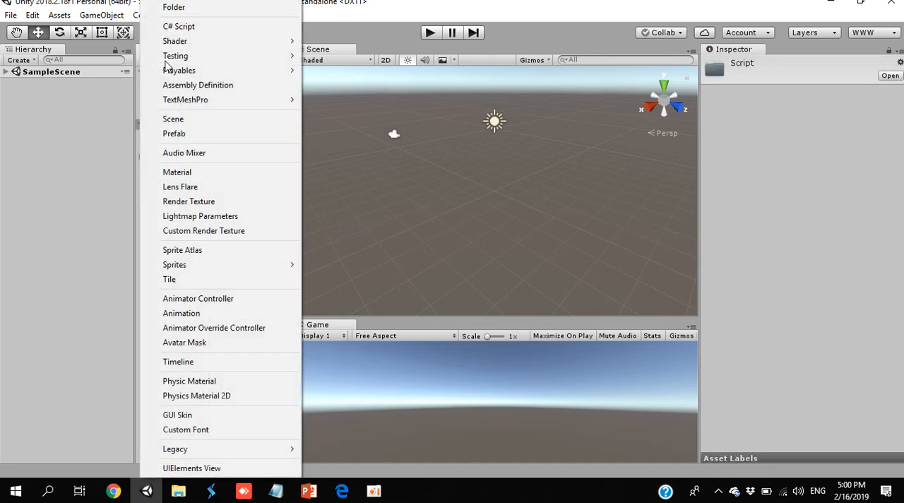
left_click(202, 9)
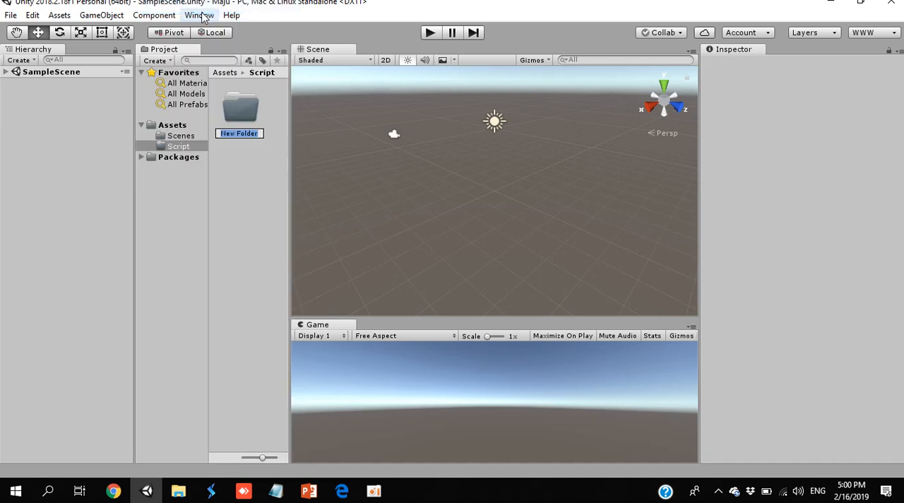
type("Animation")
key("Return")
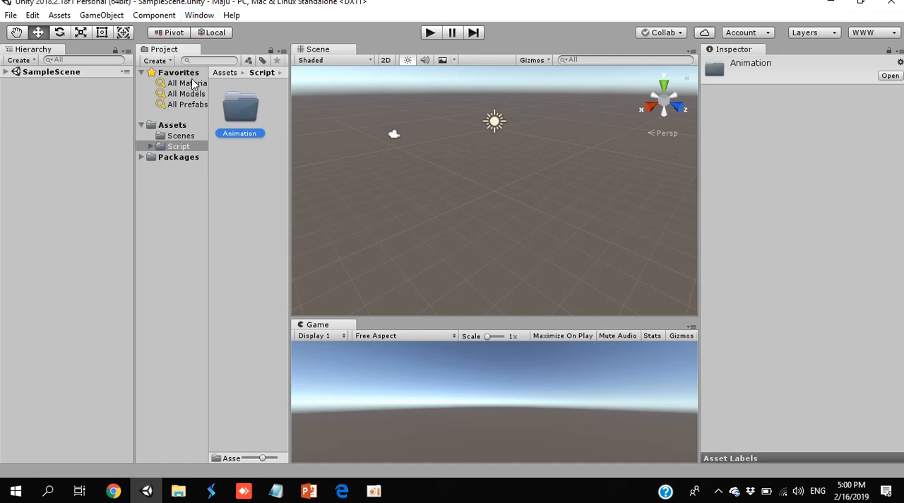
- Move the Animation folder out of Script directly into Assets and display the contents of Assets
left_click(151, 146)
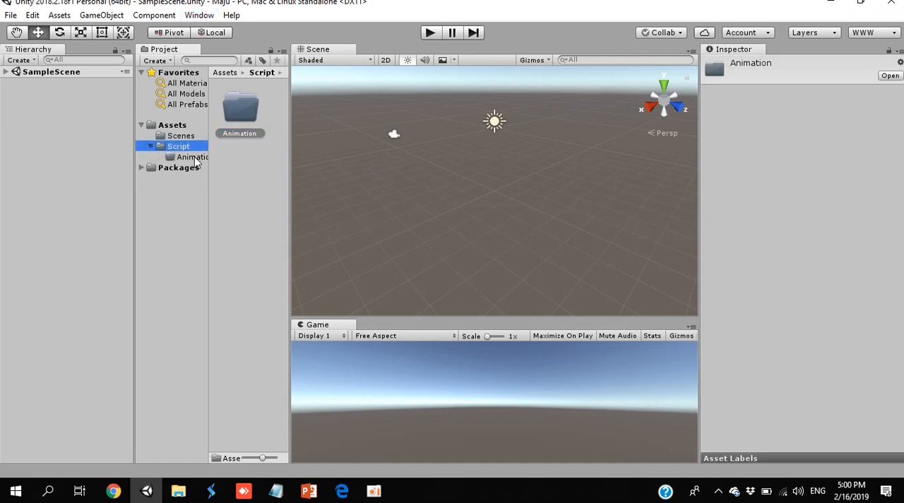
left_click_drag(195, 156, 191, 129)
left_click(183, 127)
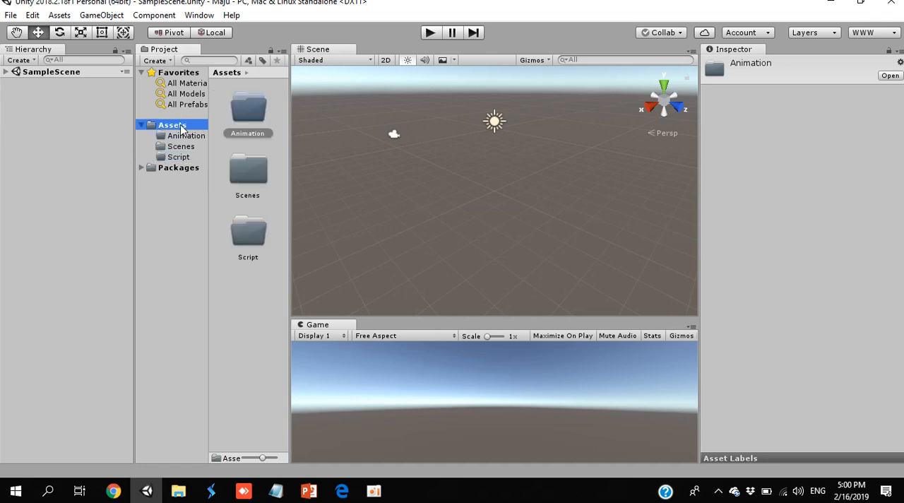
- Create a folder named Material in the project's Assets folder
left_click(158, 61)
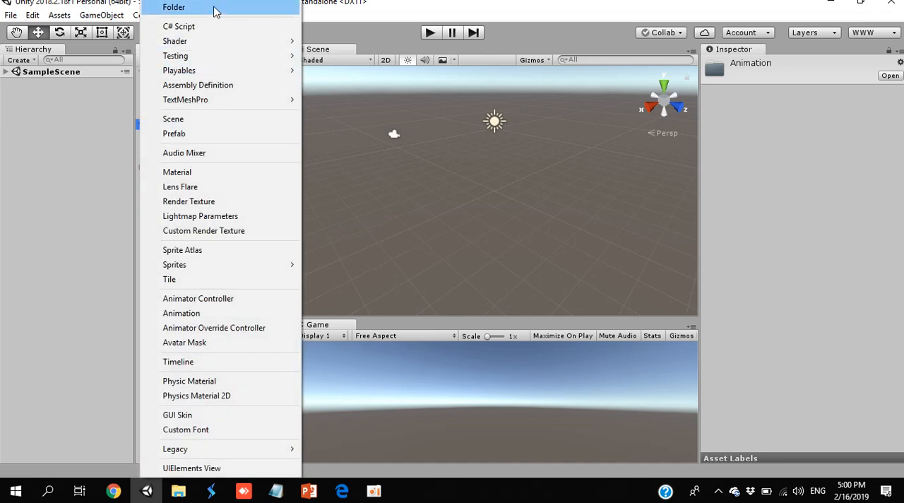
left_click(218, 7)
type("Material")
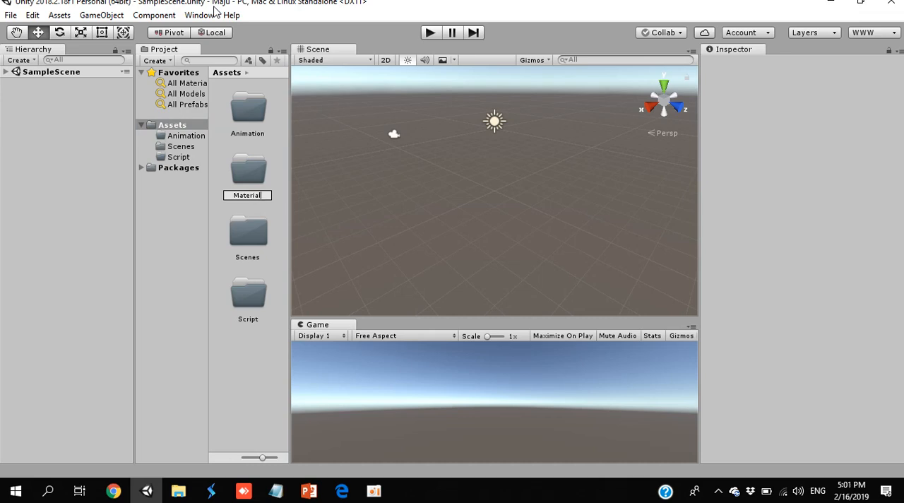
key("Return")
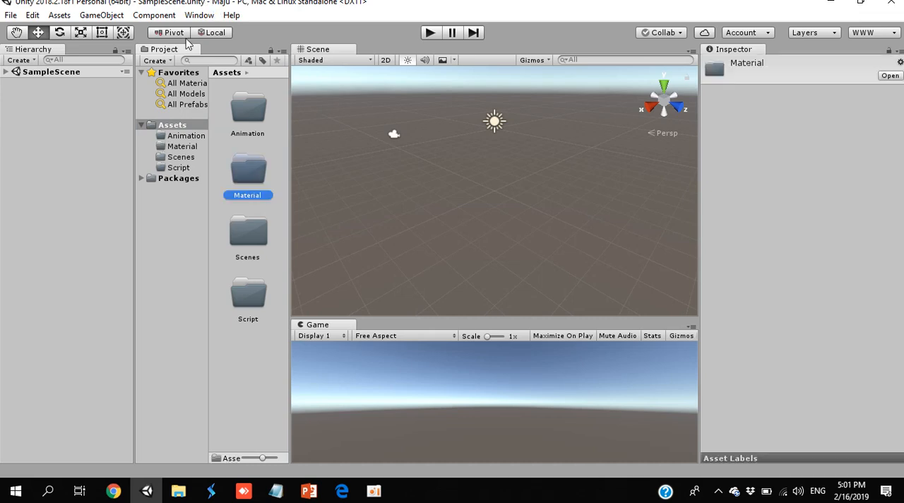
- Create a folder named Taxture inside Material, then move it directly into Assets and display the contents of Assets
left_click(161, 61)
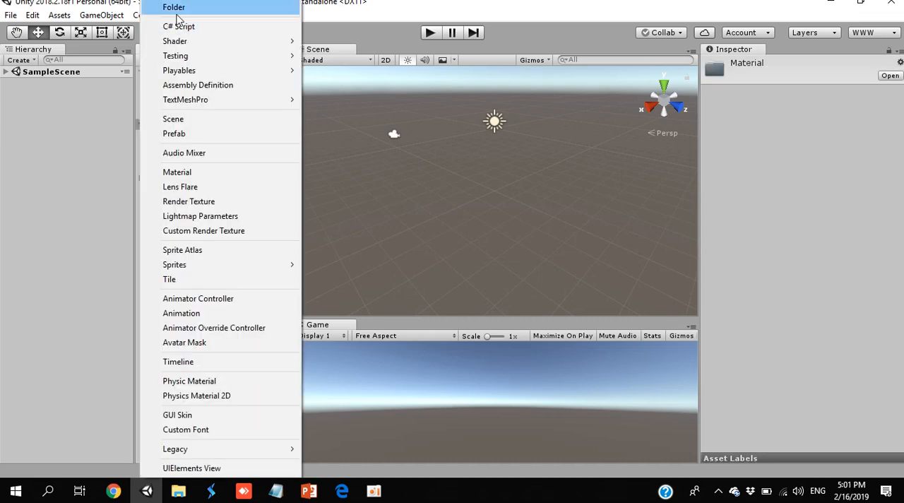
left_click(178, 9)
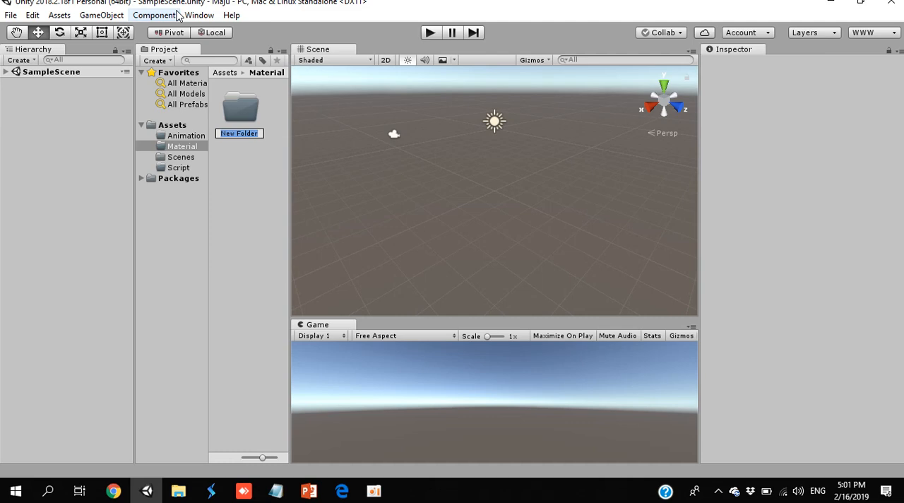
type("Text")
type("ure")
key("Return")
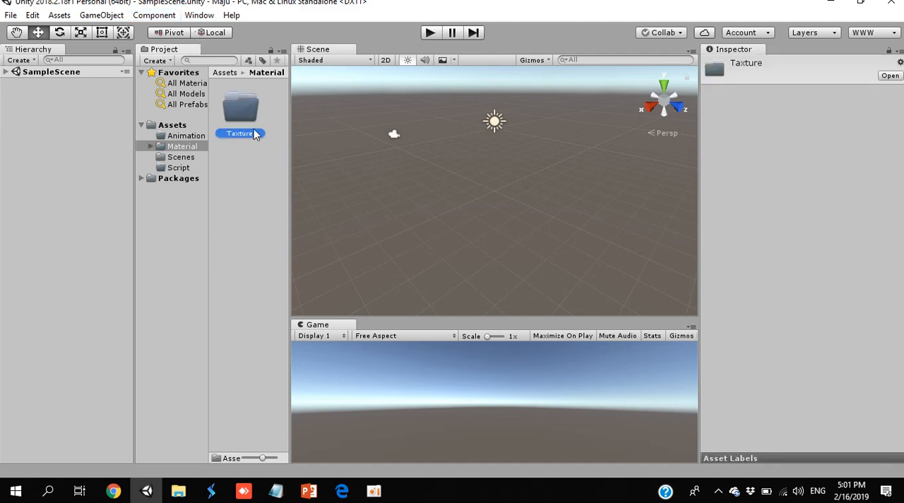
left_click_drag(253, 133, 182, 128)
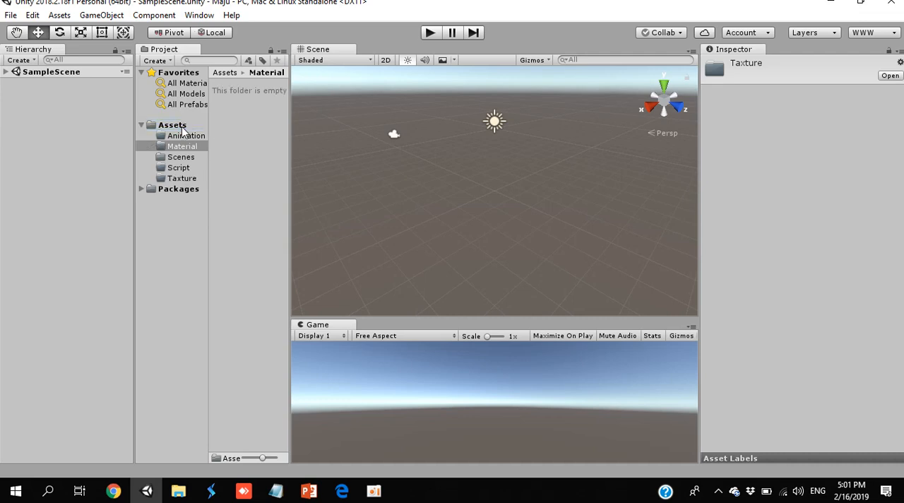
left_click(183, 130)
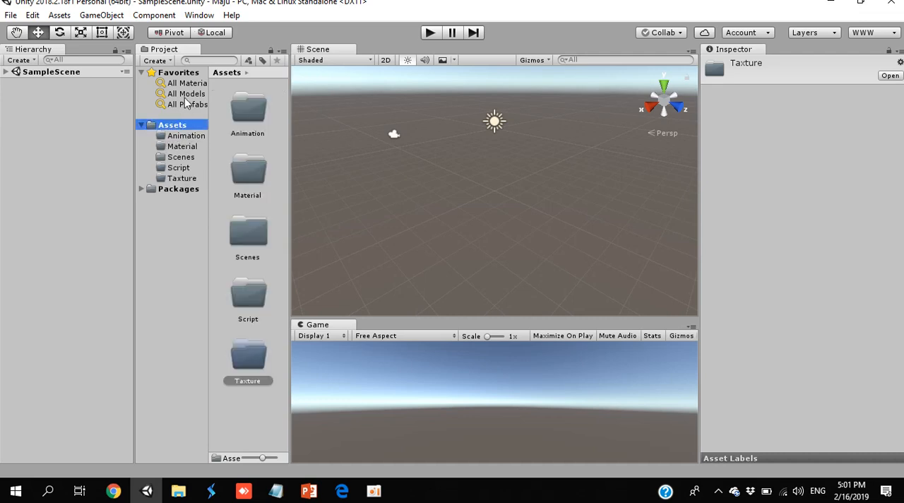
- Create a folder named Sound in the project's Assets folder
left_click(159, 61)
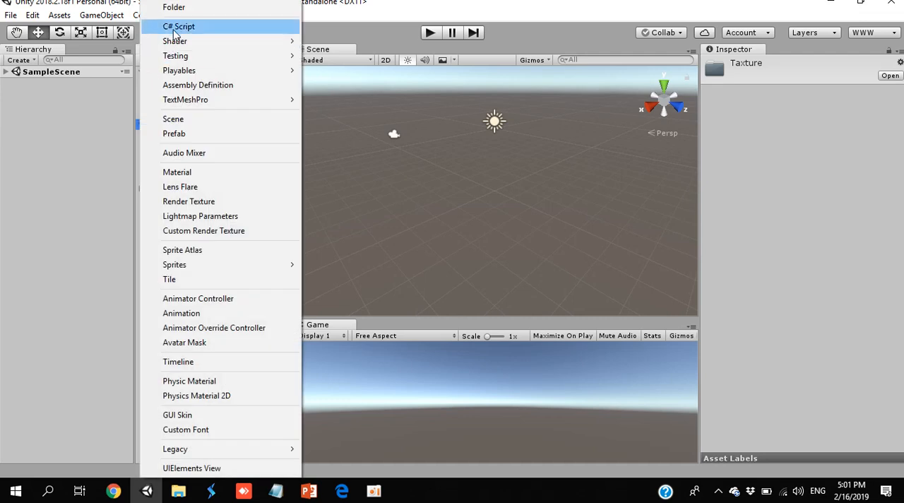
left_click(177, 8)
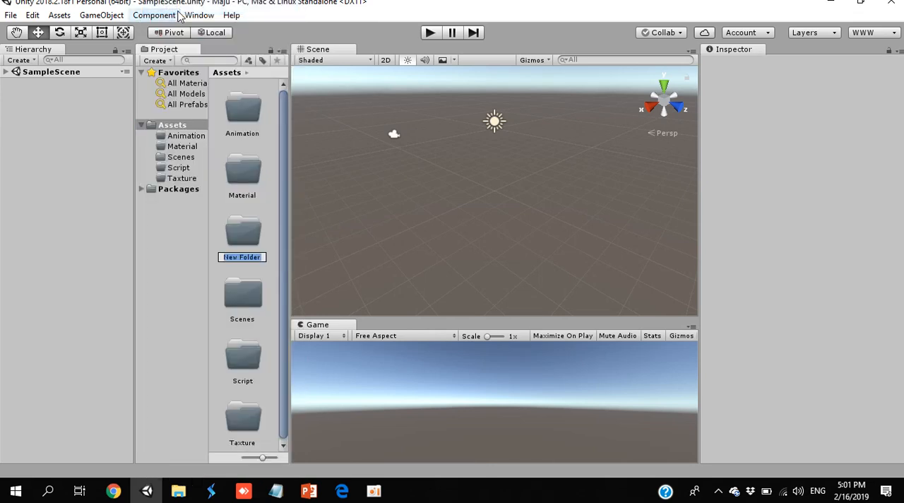
type("Sound")
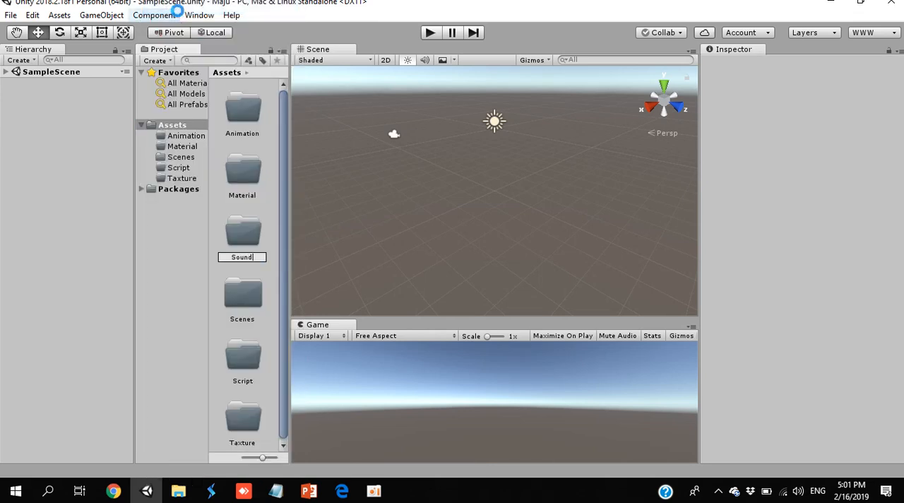
key("Return")
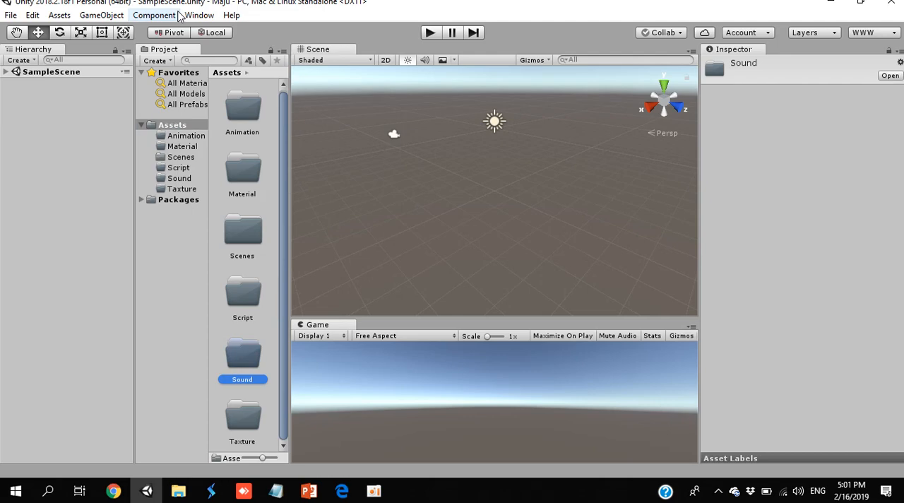
- Switch to Microsoft Edge, page through the game development PDF to the Editor Interface slide, and return to Unity
key("alt+Tab")
key("alt+Tab")
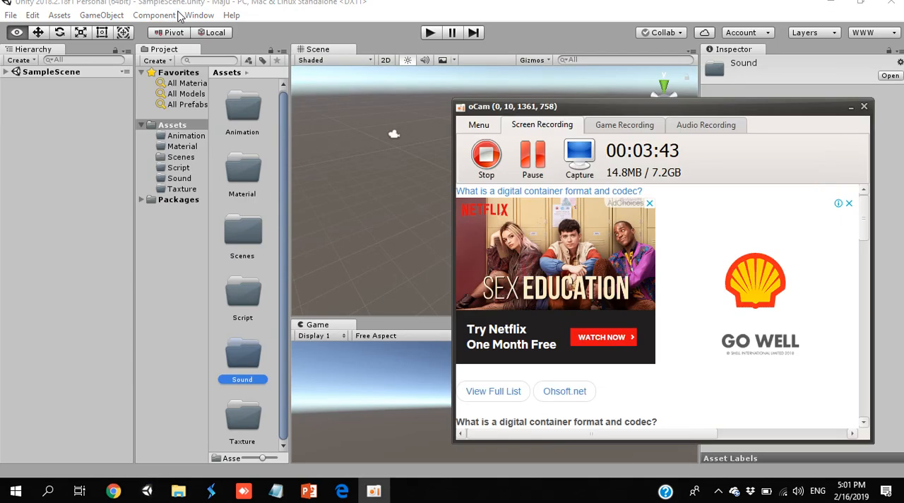
key("alt+Tab")
key("alt+Tab")
key("Right")
key("Right")
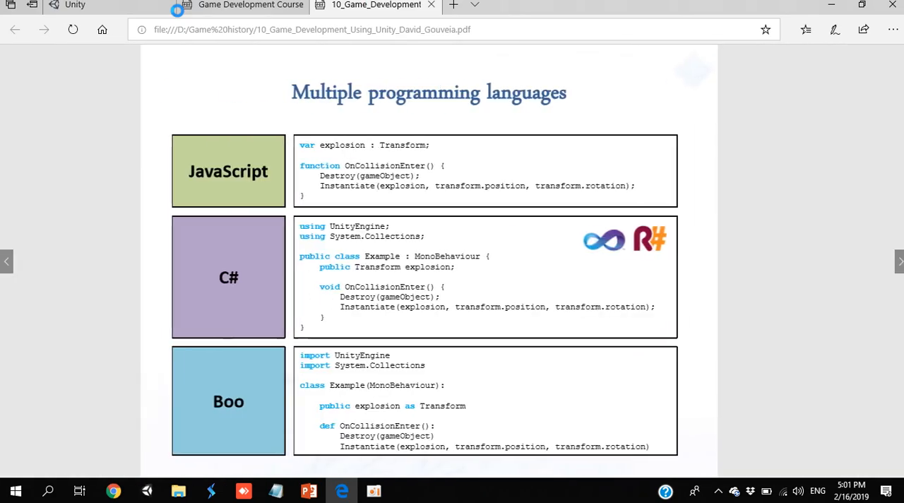
key("Right")
key("Right")
key("Right")
key("Right")
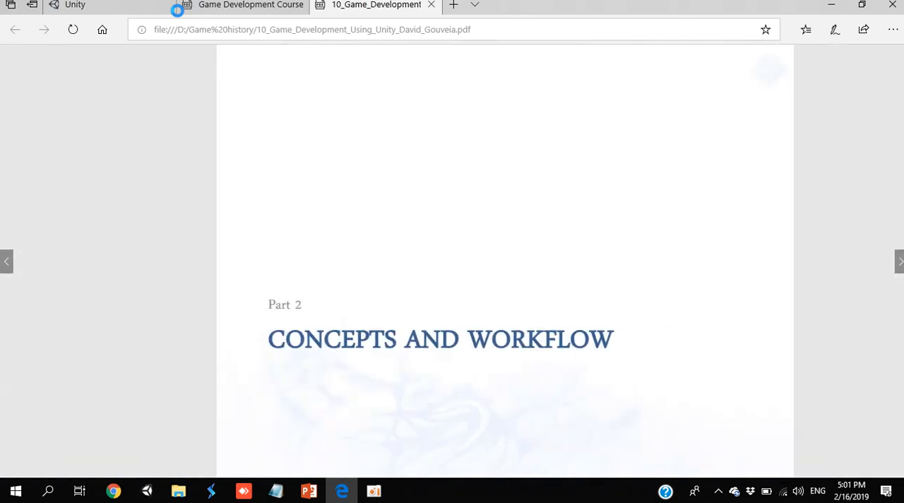
key("Right")
key("Right")
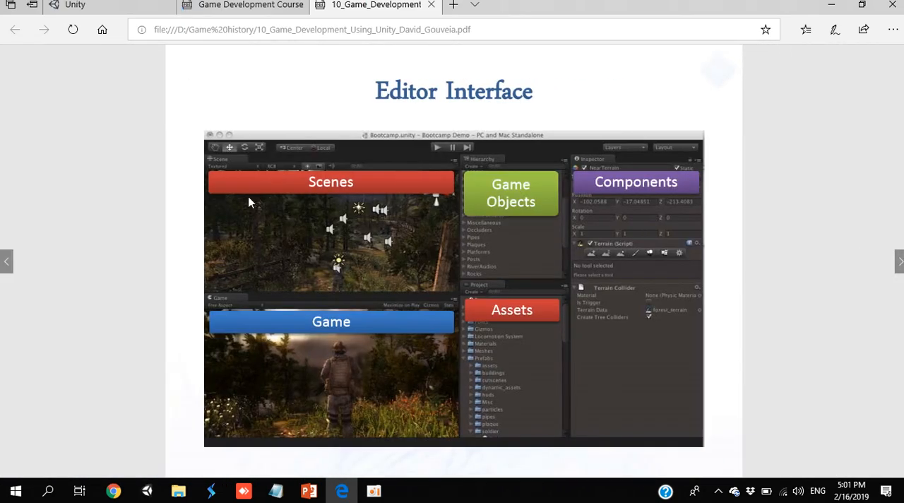
key("alt+Tab")
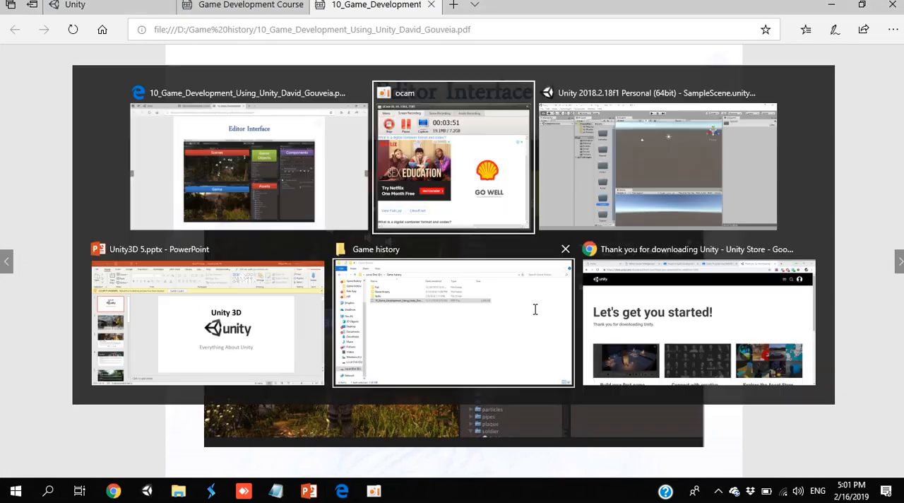
key("alt+Tab")
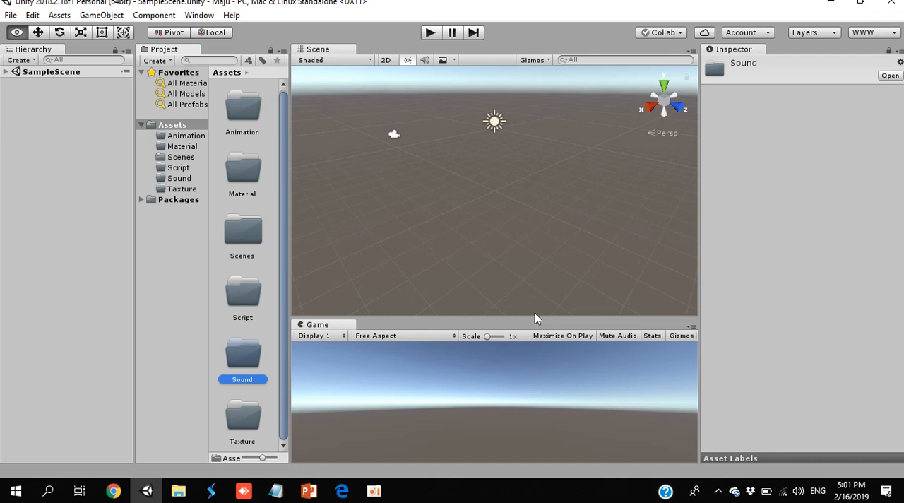
- Import the image 220px-Pizza_Hut_logo.svg from Pictures into the Taxture folder as a new asset
left_click(182, 189)
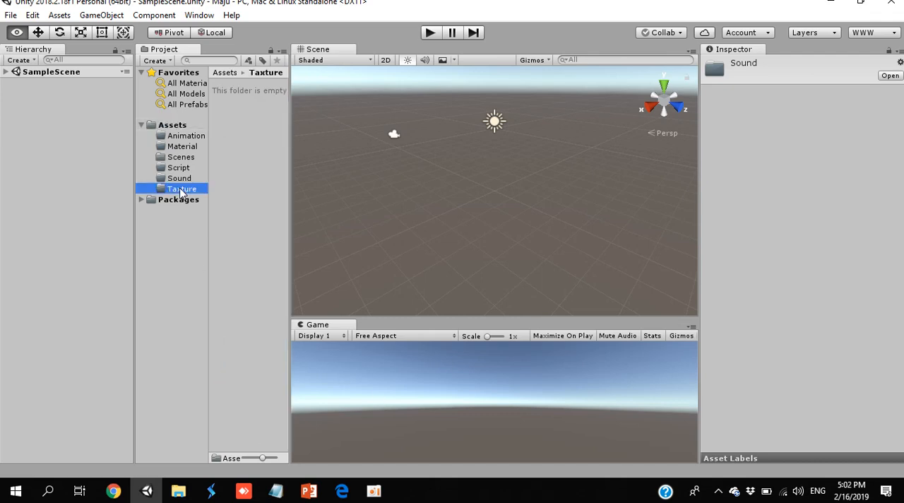
right_click(182, 192)
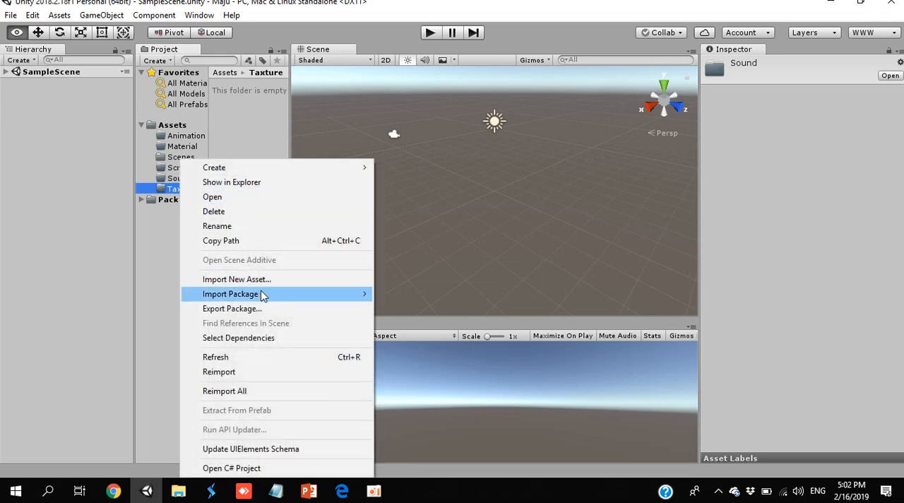
left_click(282, 283)
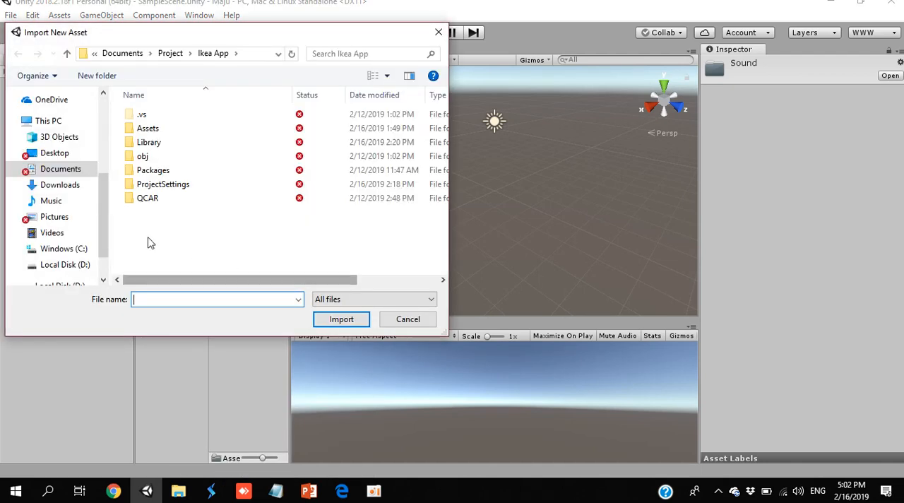
left_click(63, 224)
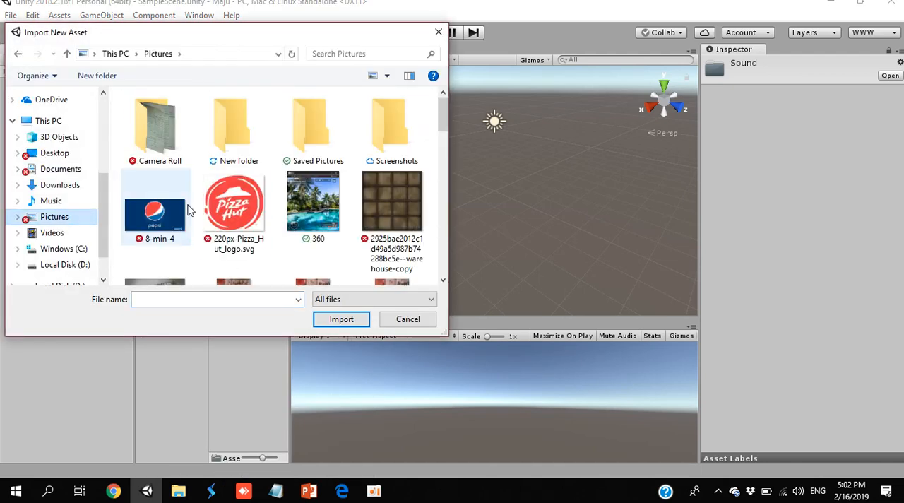
left_click(235, 221)
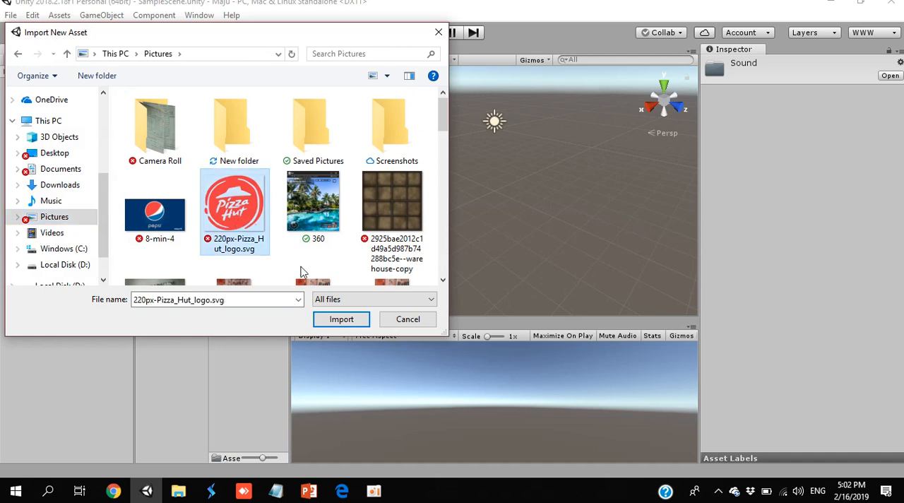
left_click(341, 320)
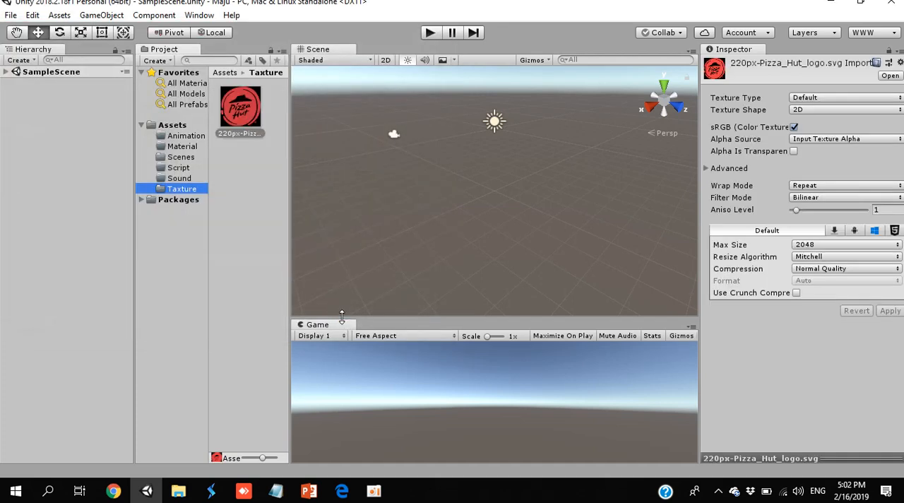
- Switch to File Explorer and add the image asset_12 (1) from Pictures to Unity's Taxture folder
left_click(178, 490)
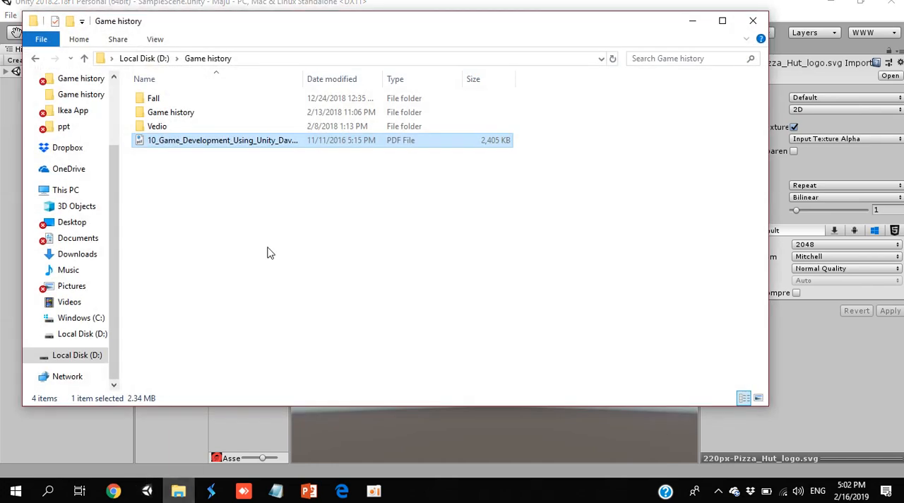
left_click(62, 290)
left_click_drag(417, 30, 603, 57)
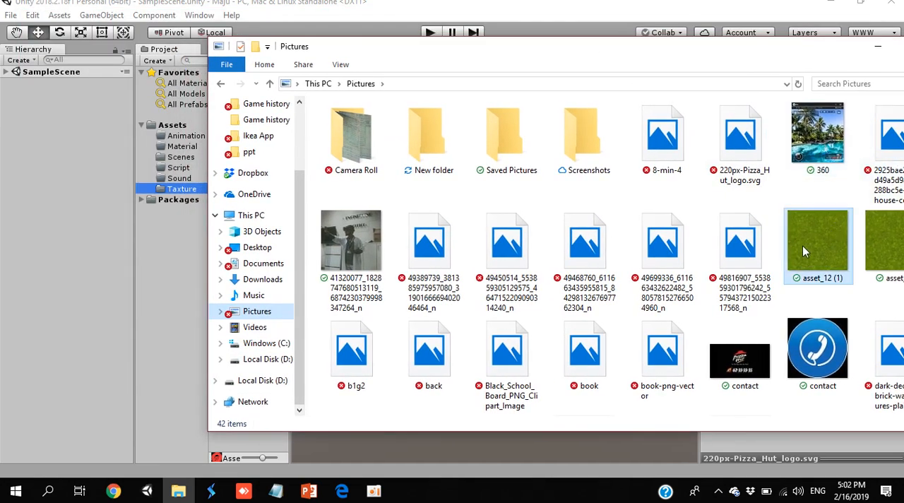
left_click_drag(803, 246, 188, 191)
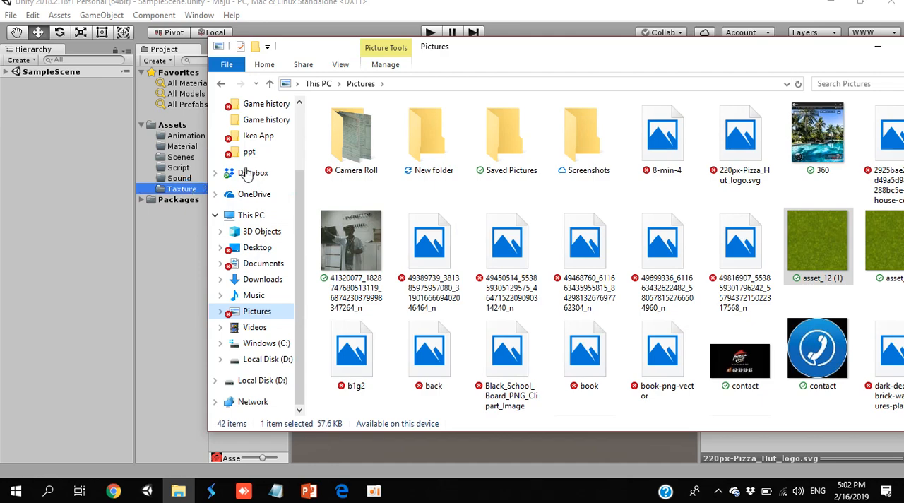
- Maximize the Pictures window, look over its images, select ground11 and switch back to Unity
left_click_drag(554, 51, 419, 0)
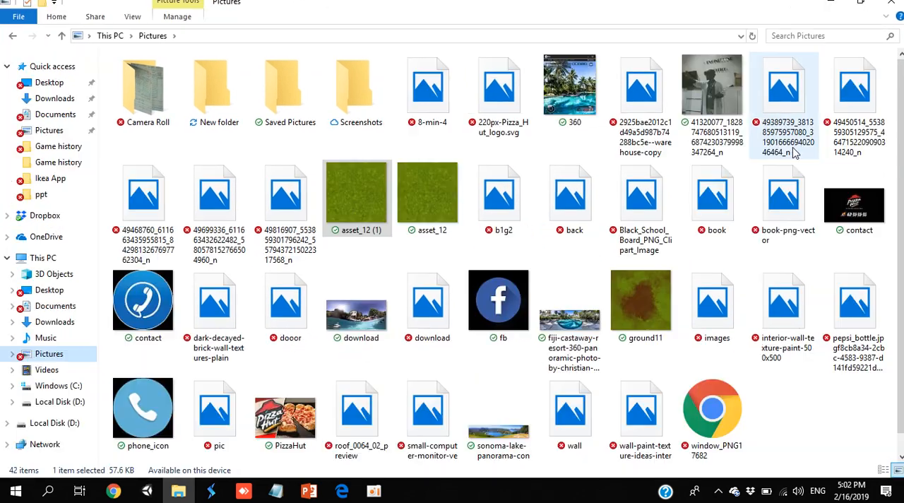
left_click(894, 303)
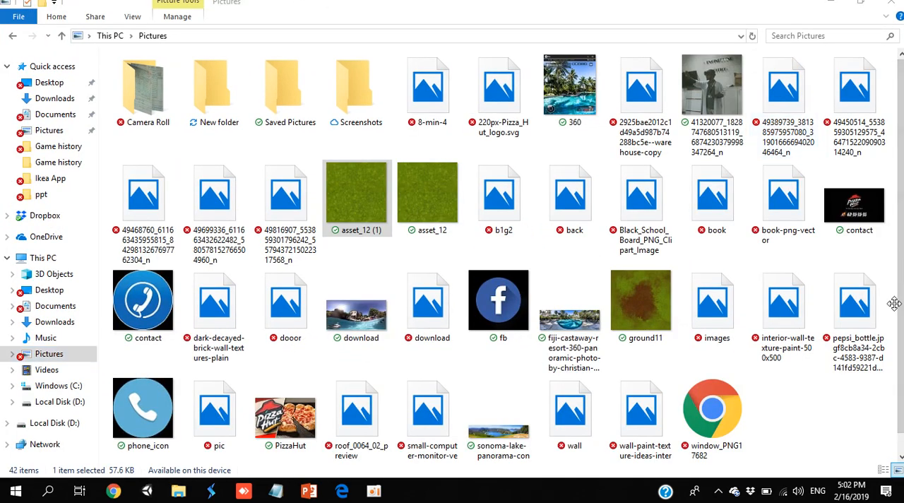
left_click(643, 301)
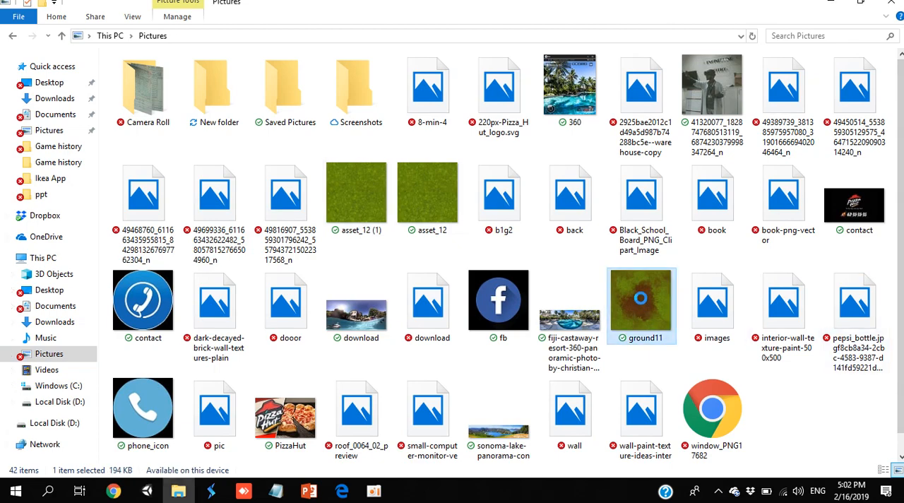
key("alt+Tab")
key("alt+Tab")
key("alt+Tab")
key("Tab")
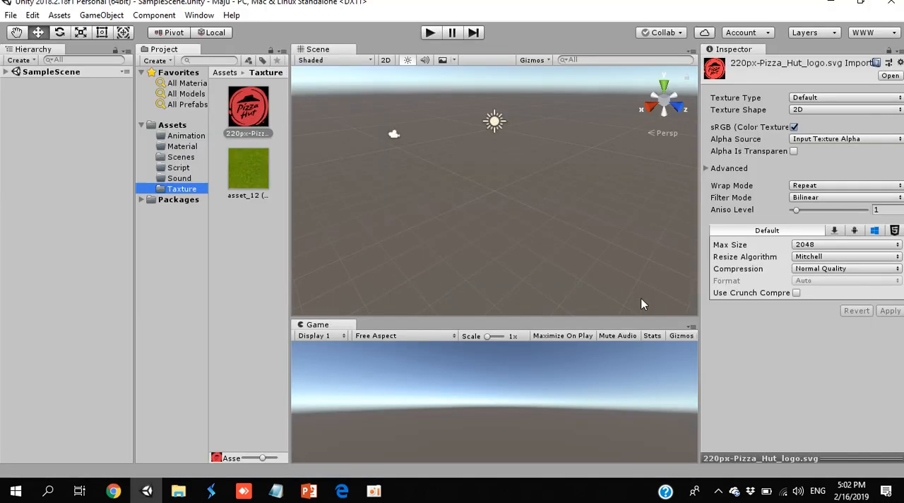
- Show the project's Assets folder in File Explorer to examine its location on disk, and return to Unity
left_click(177, 127)
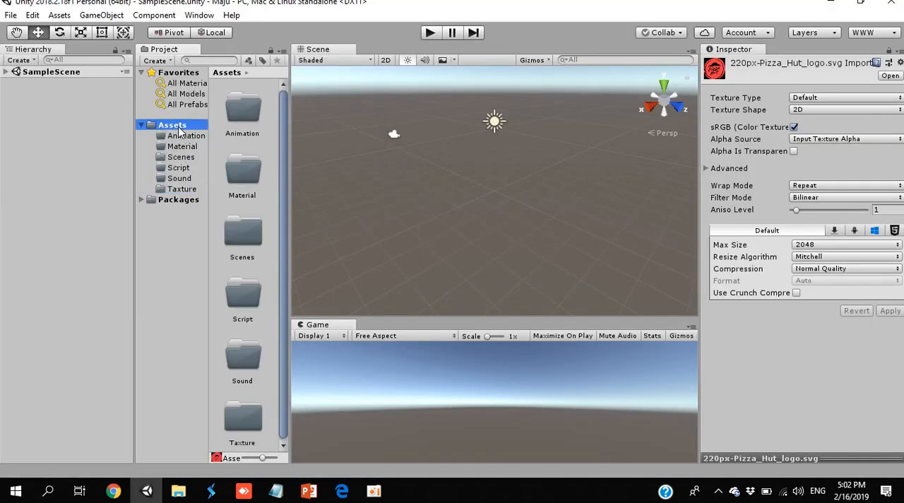
right_click(180, 132)
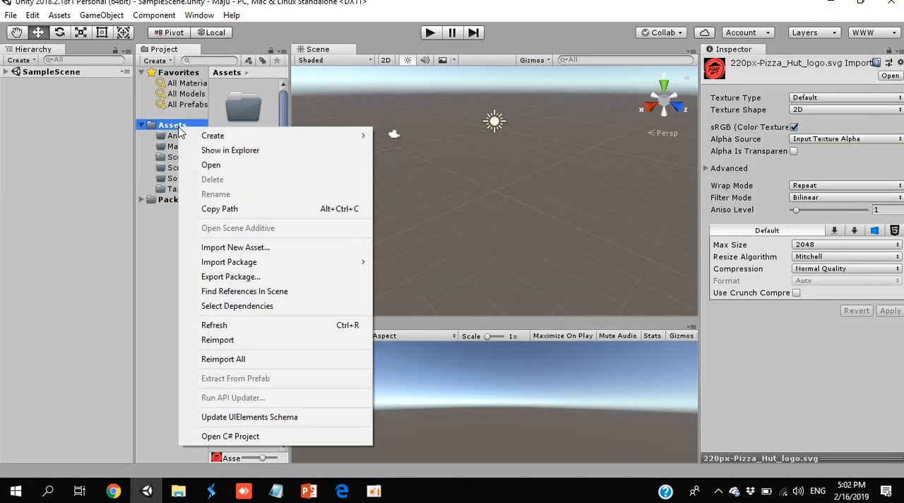
left_click(214, 151)
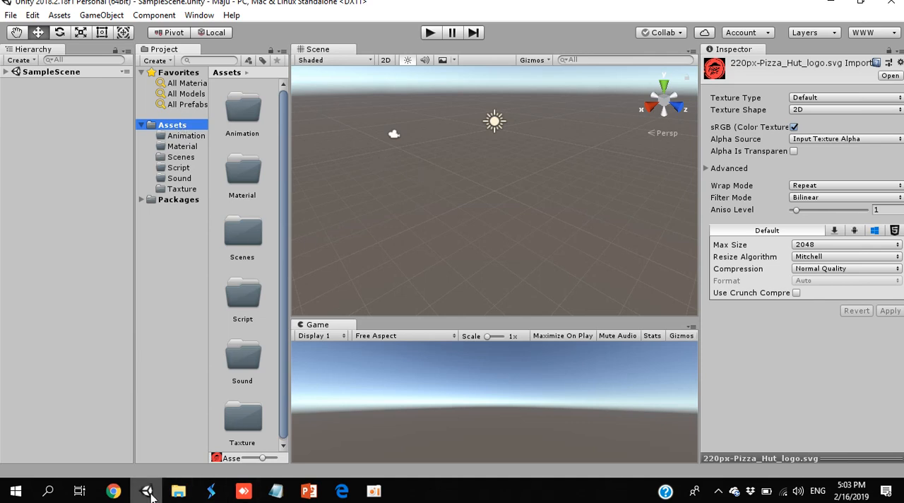
mouse_move(148, 492)
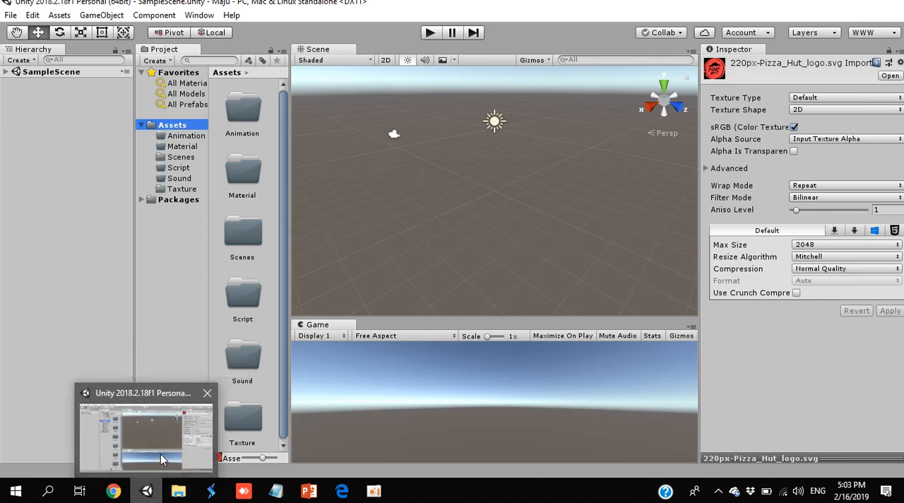
- Browse in a new File Explorer window through Documents, Project, Maju and Assets to examine the files in the Taxture folder
left_click(183, 492)
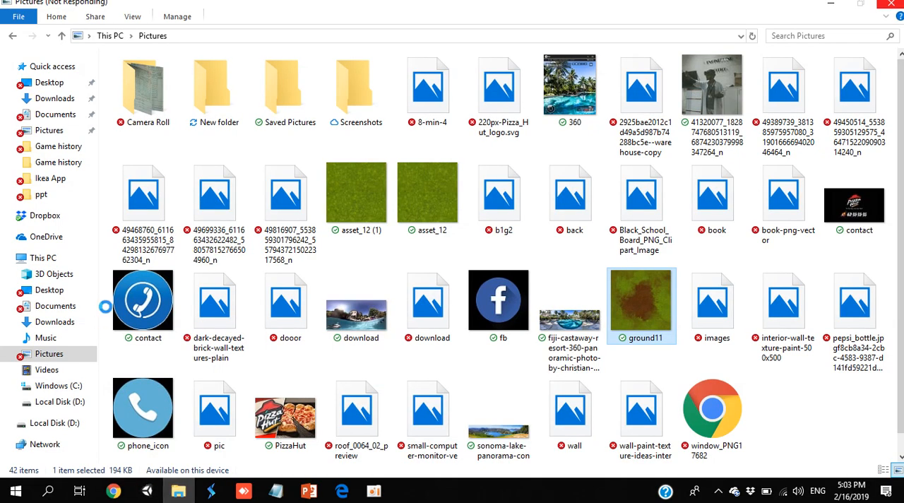
key("super+e")
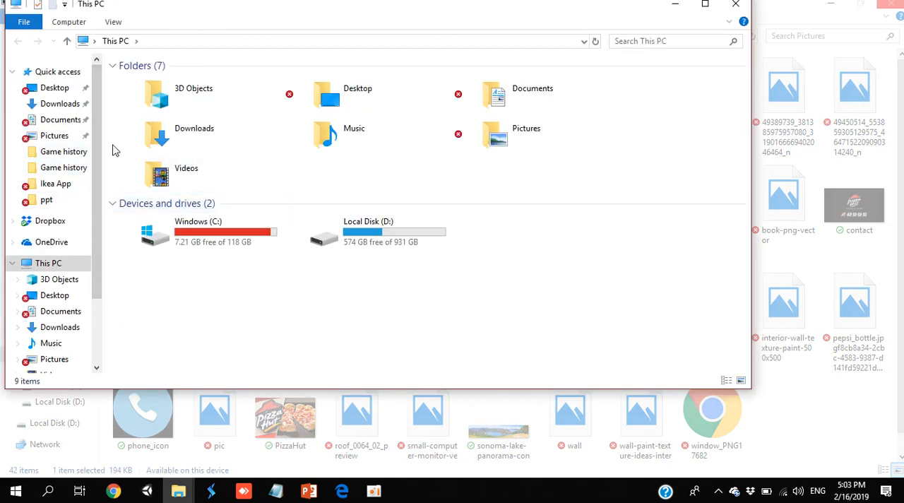
left_click(70, 123)
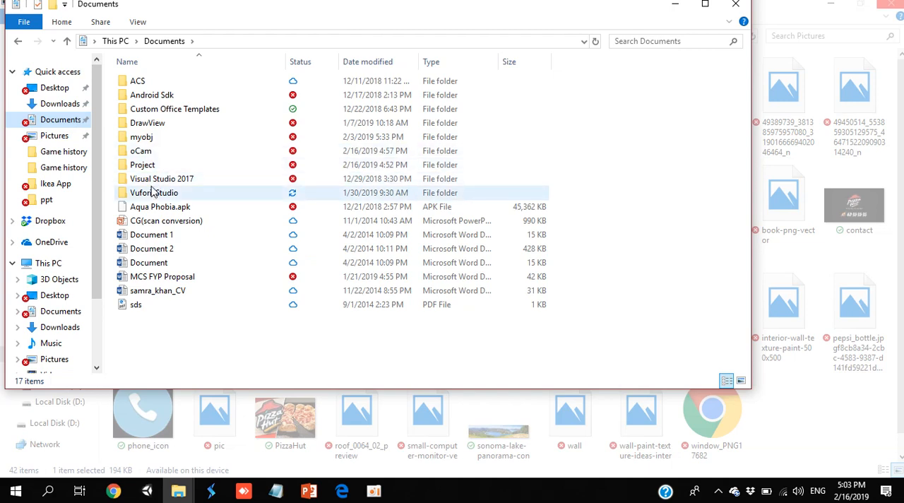
double_click(143, 166)
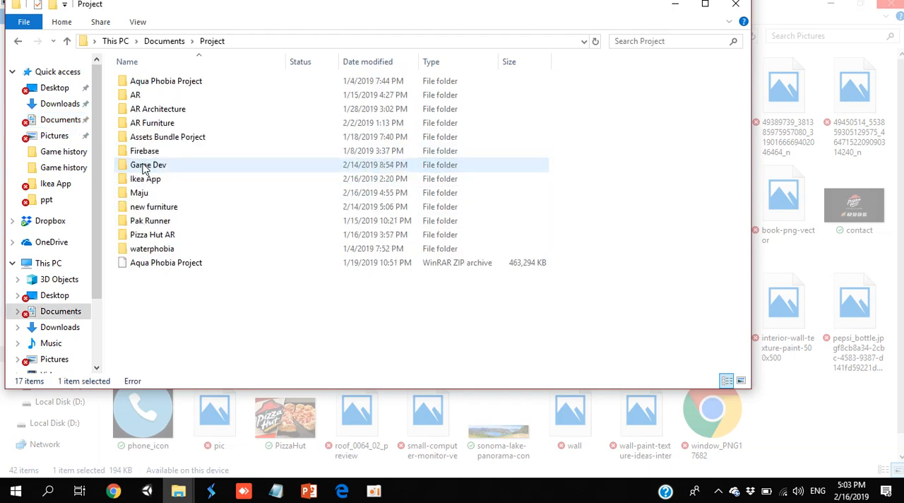
left_click(140, 195)
double_click(140, 195)
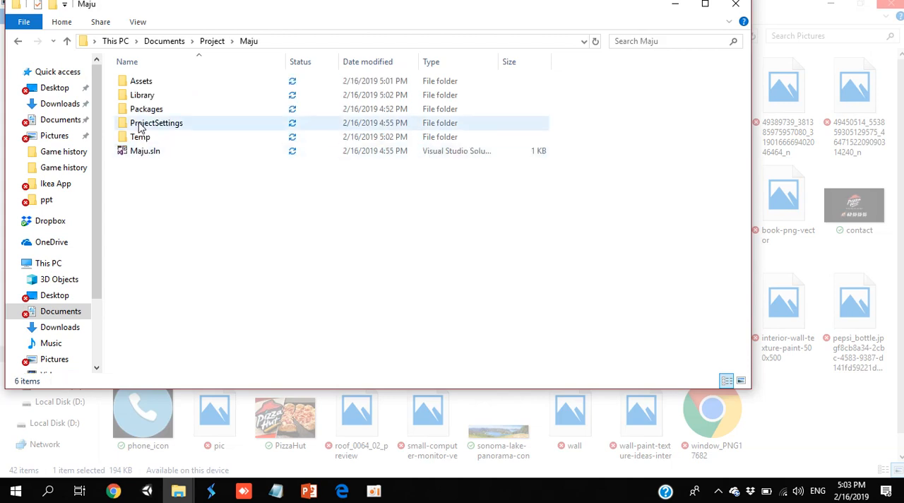
double_click(142, 83)
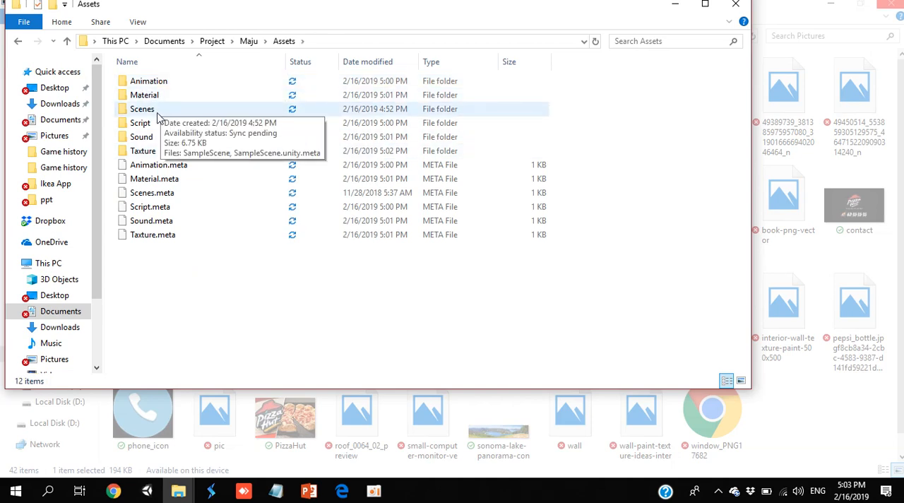
double_click(154, 150)
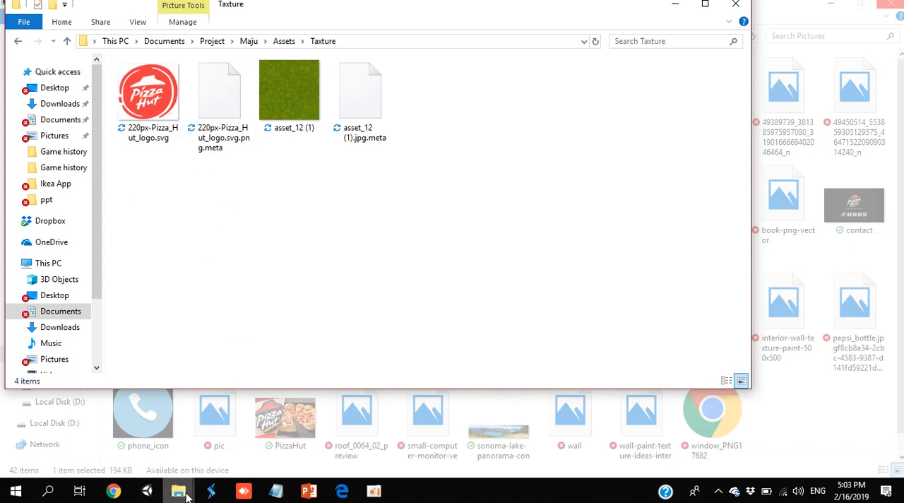
- Switch from the Pictures window to the Taxture folder window, and show the Documents folder in another File Explorer window
mouse_move(186, 492)
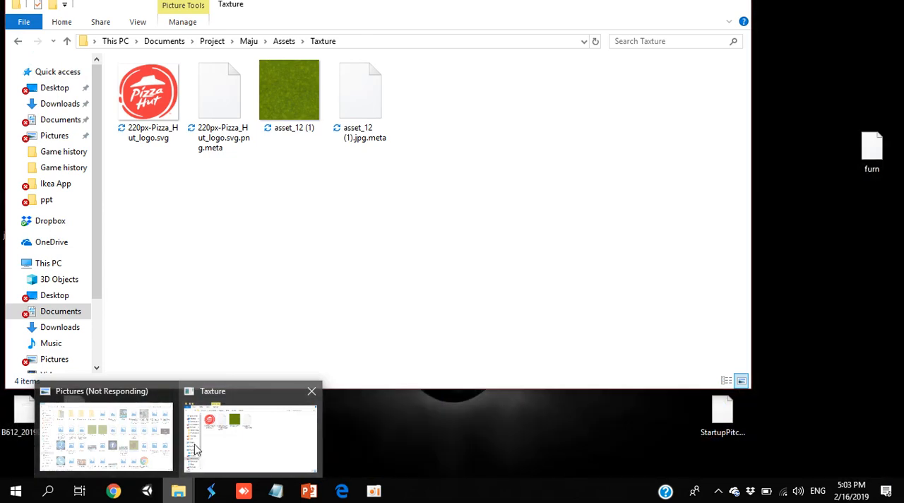
mouse_move(168, 392)
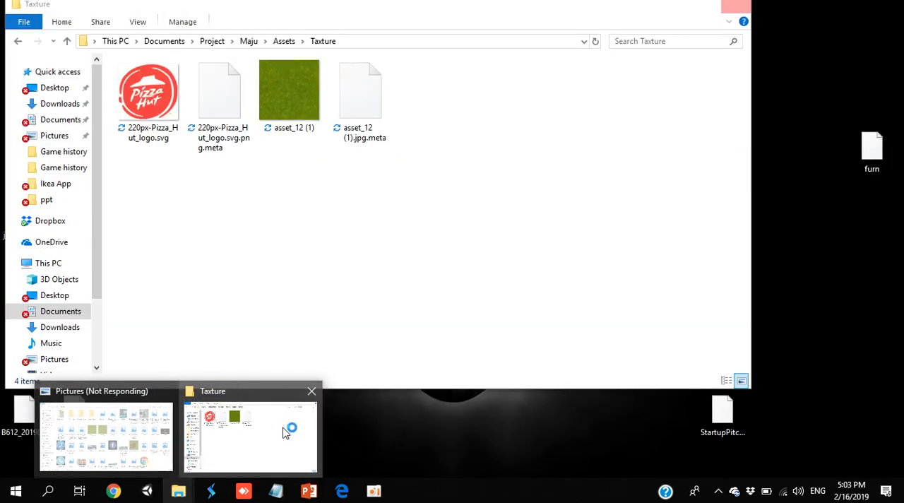
left_click(286, 432)
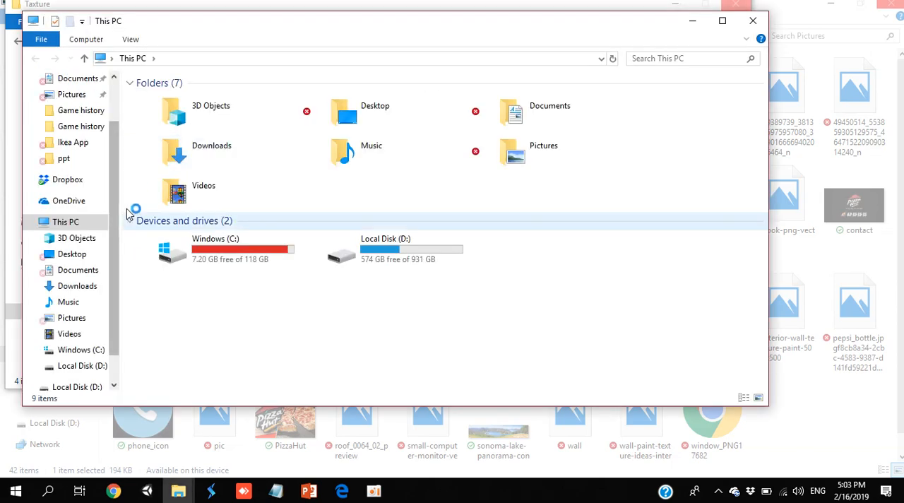
left_click(79, 271)
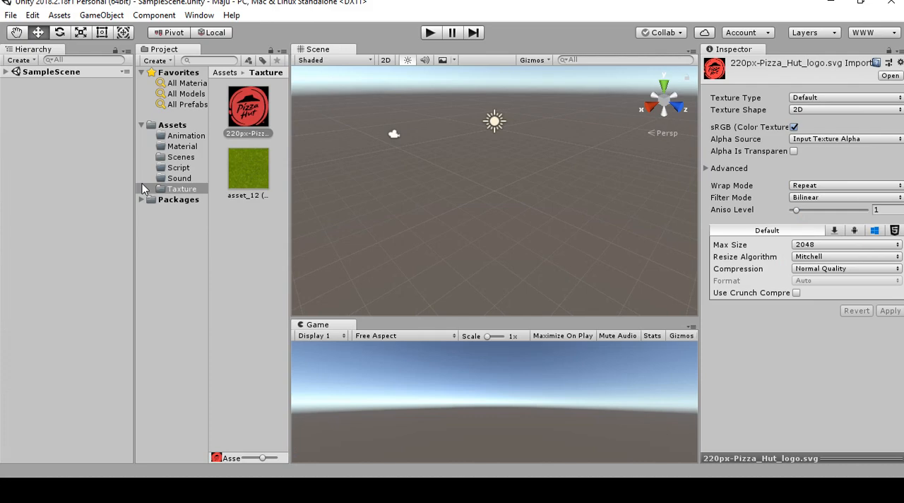
- Place the Maju folder window beside Unity's Project view, examine its Assets subfolder and go back to the Maju folder
key("alt+Tab")
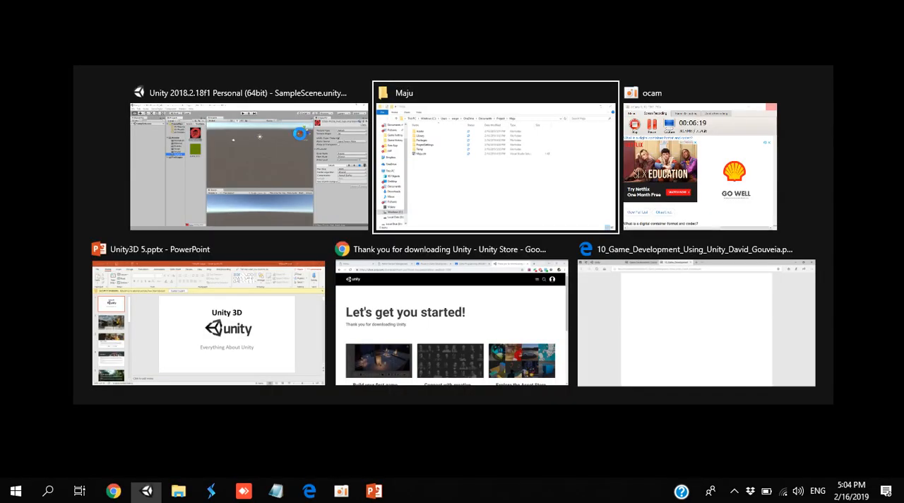
key("Tab")
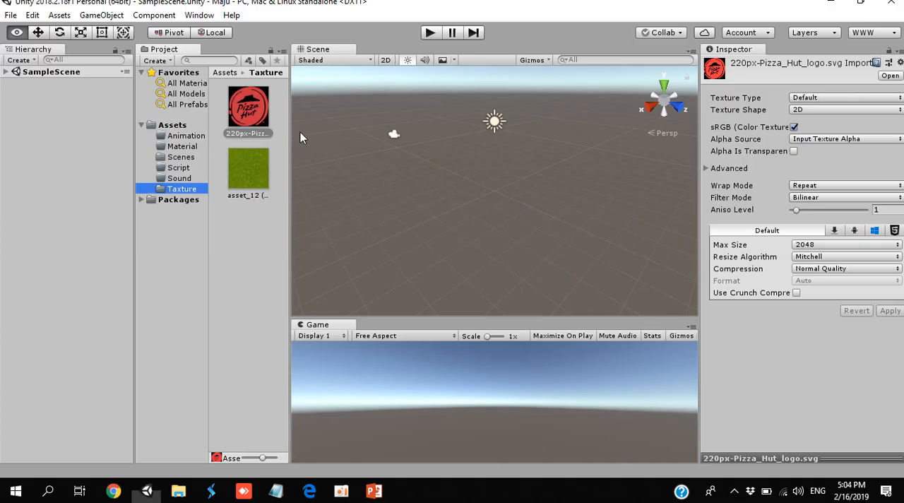
key("alt+Tab")
key("Tab")
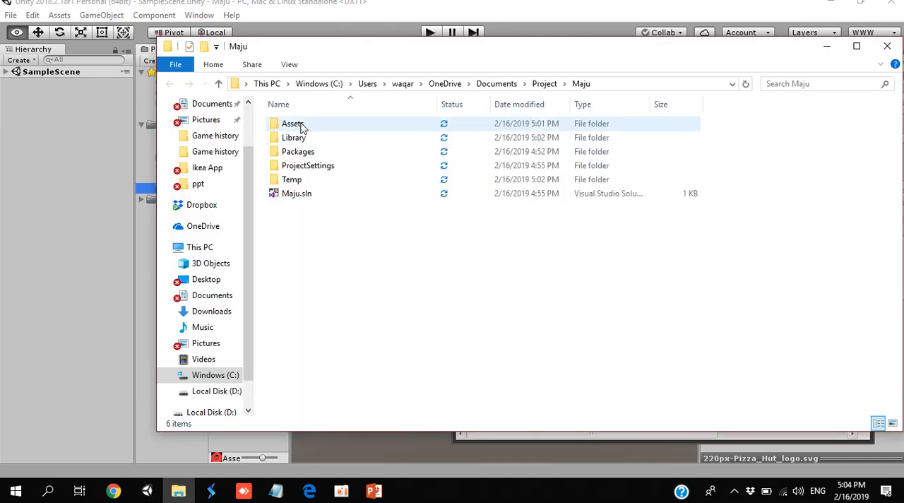
left_click_drag(303, 46, 510, 57)
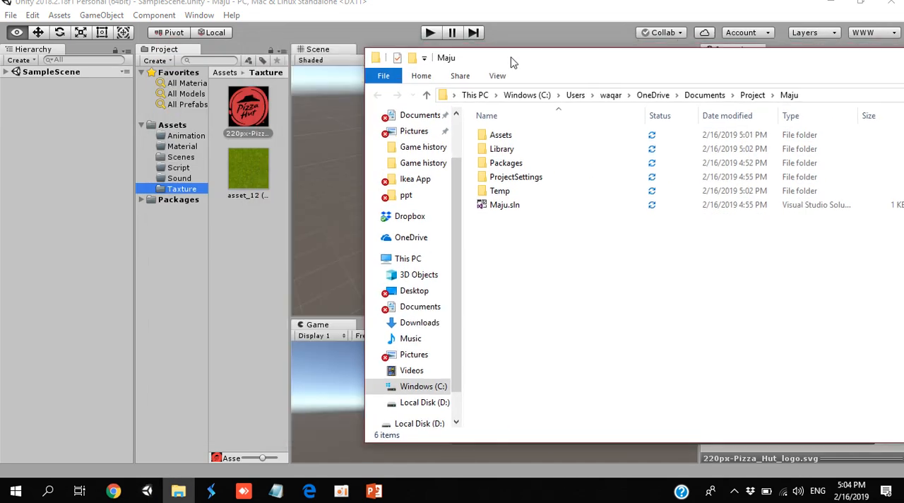
double_click(501, 135)
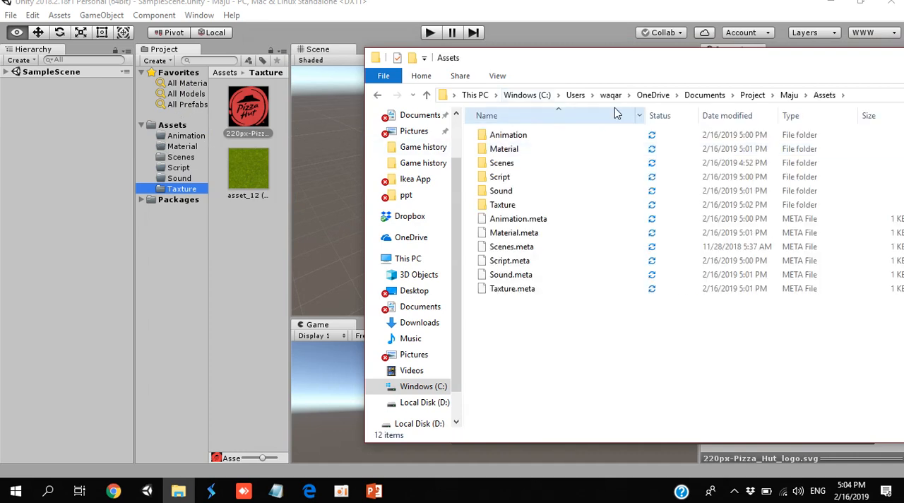
left_click(378, 96)
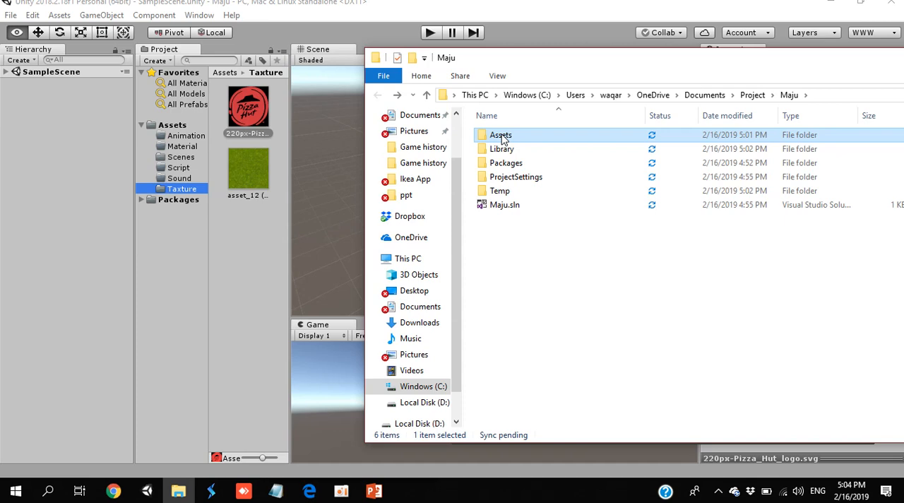
- Switch to Unity and dock the Scene view as a tab alongside the Game view
left_click(293, 26)
left_click_drag(317, 50, 654, 338)
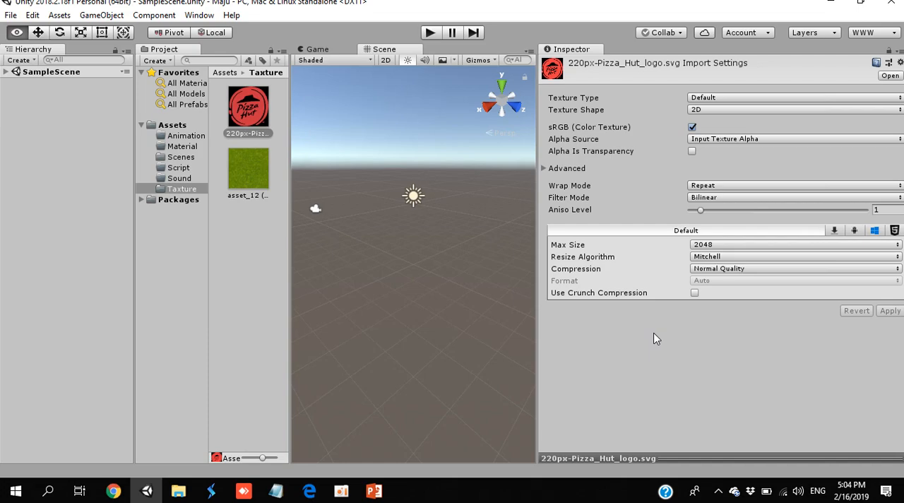
- Switch to File Explorer to examine the Maju project's ProjectSettings folder, and return to Unity with no asset selected
key("alt+Tab")
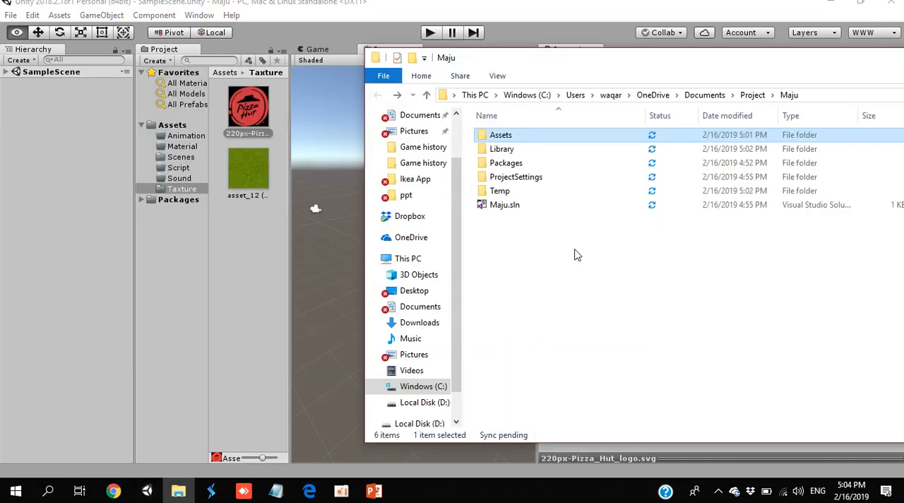
double_click(518, 178)
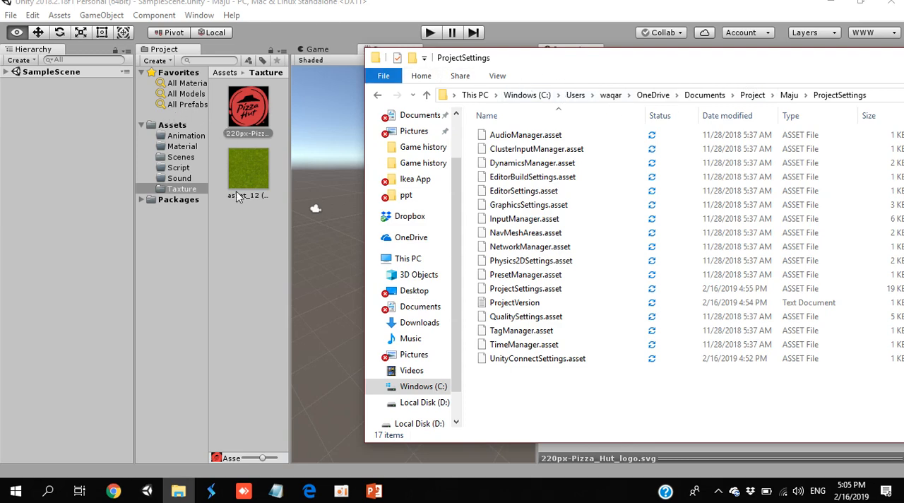
left_click(236, 231)
left_click(235, 231)
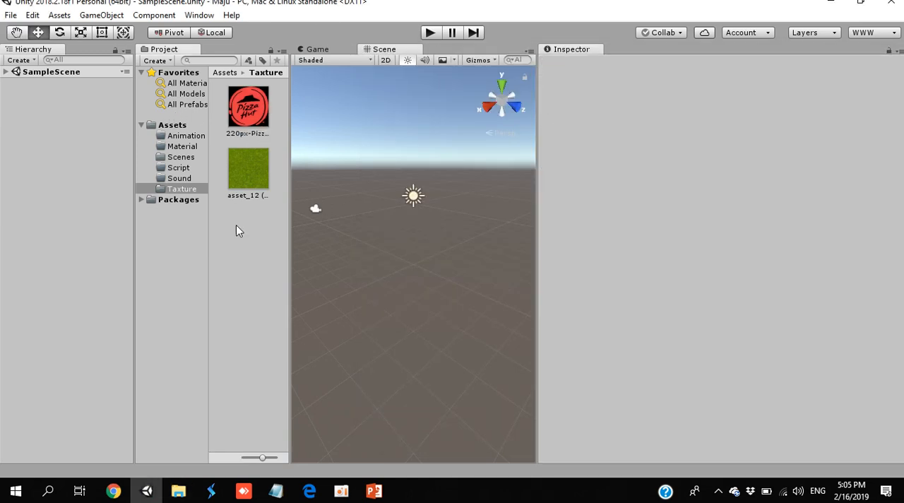
- Show the Game view and widen it by narrowing the Inspector
left_click(318, 50)
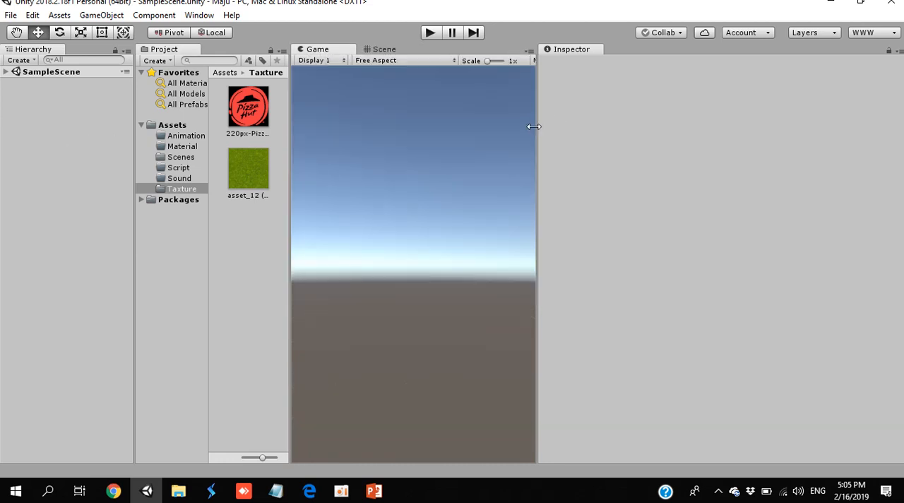
left_click_drag(534, 127, 753, 154)
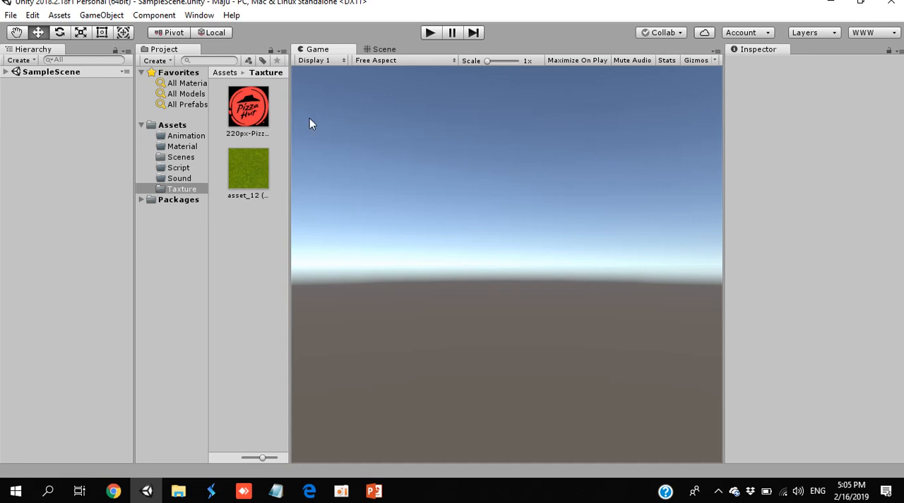
- Expand SampleScene and examine the Main Camera and Directional Light in the Scene view and Inspector, ending with the Main Camera selected
left_click(6, 73)
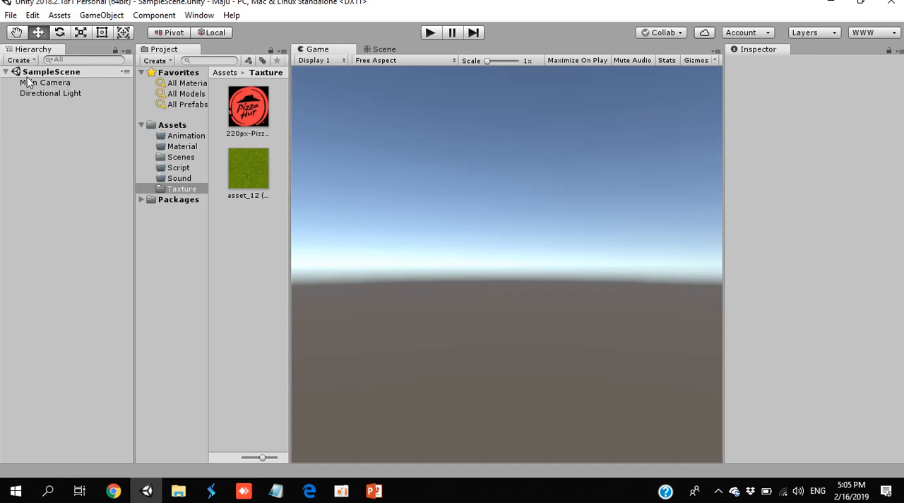
left_click(34, 84)
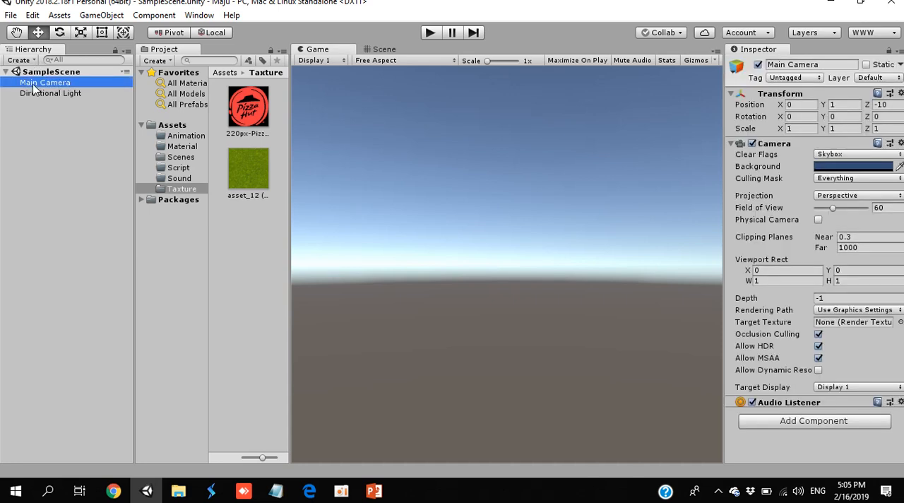
left_click(387, 49)
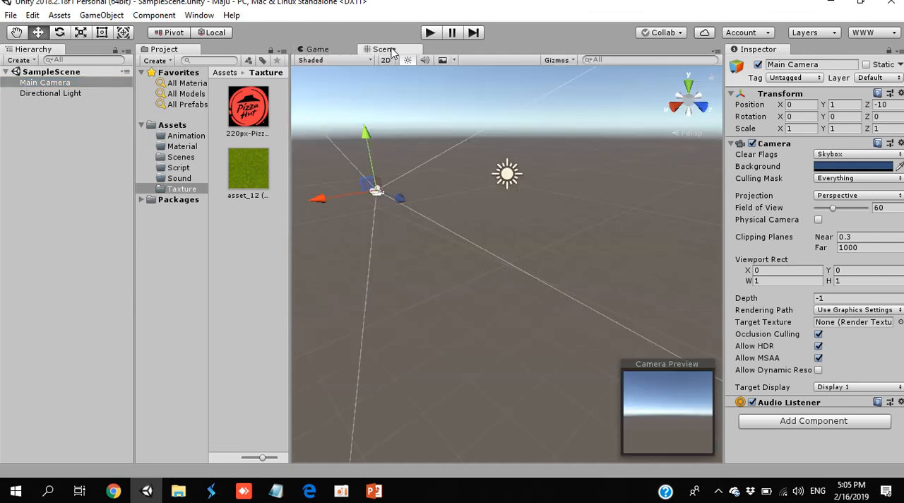
double_click(28, 94)
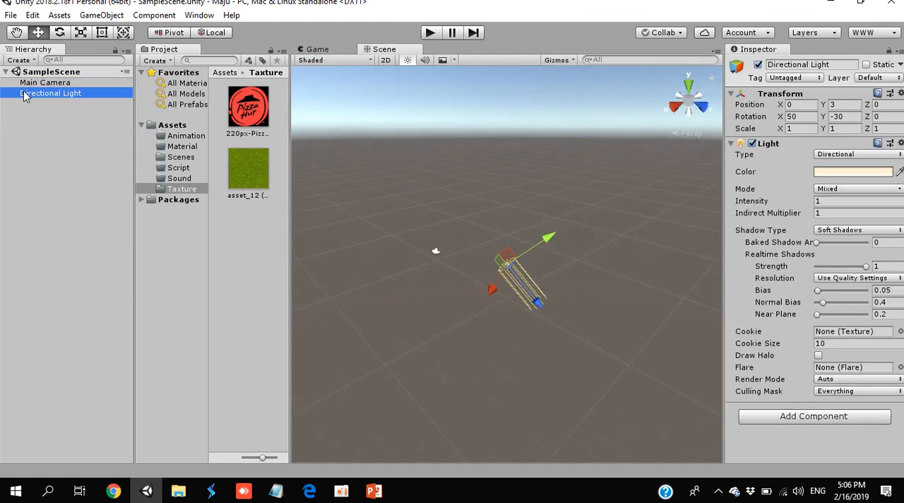
double_click(32, 83)
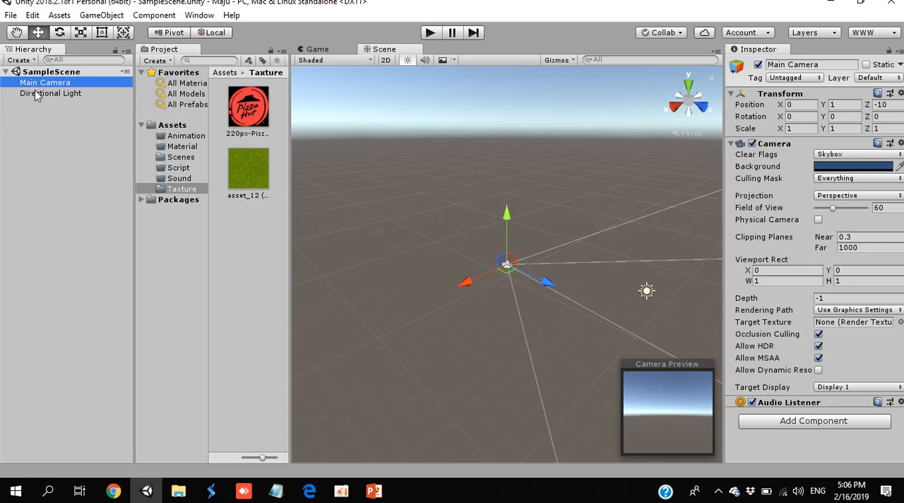
double_click(36, 94)
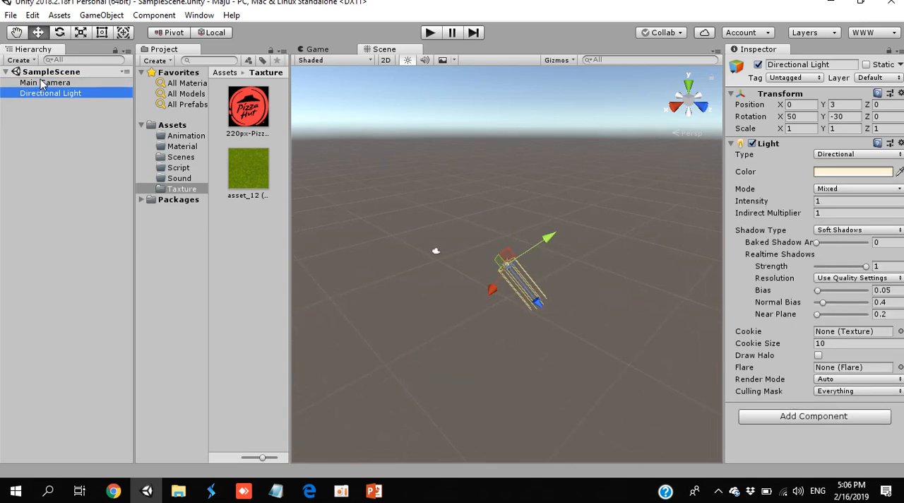
left_click(42, 84)
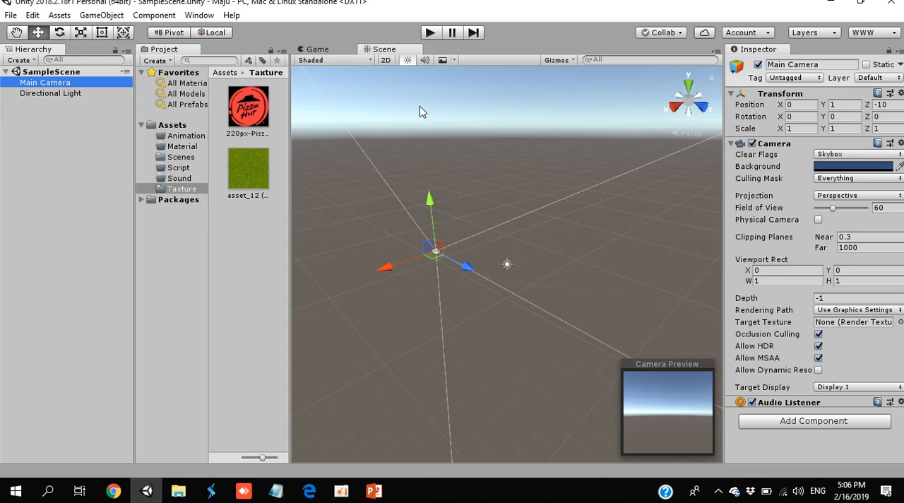
- Add a 3D Cube to SampleScene and frame it in the Scene view
left_click(21, 60)
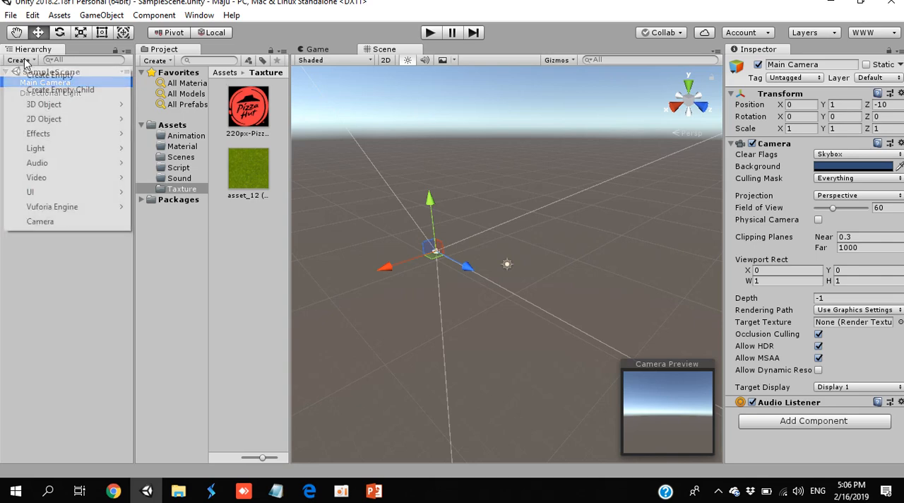
mouse_move(55, 112)
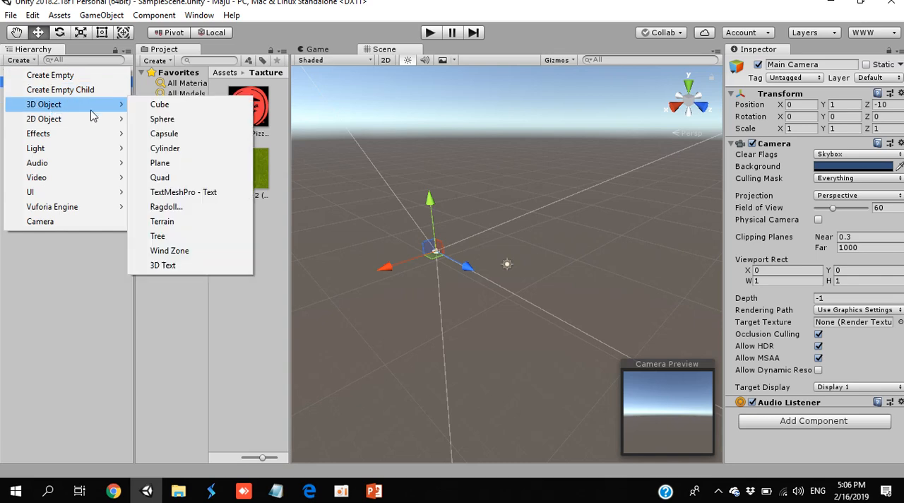
left_click(159, 106)
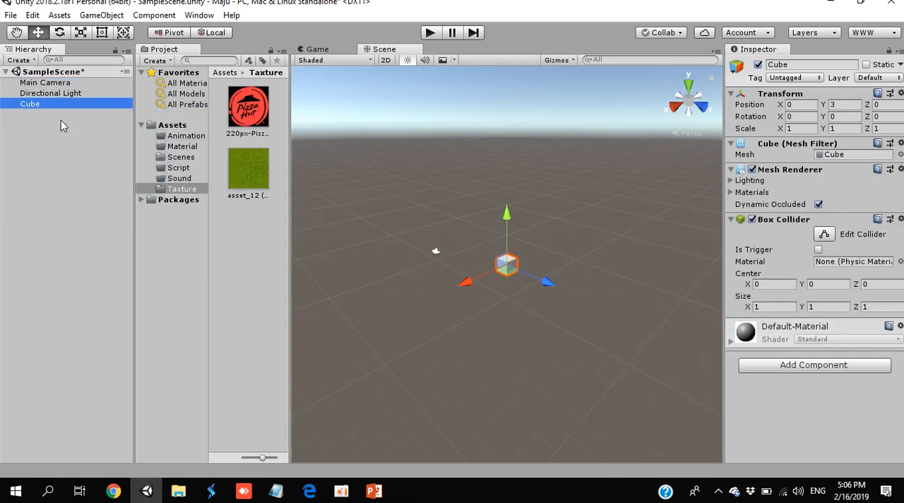
double_click(38, 101)
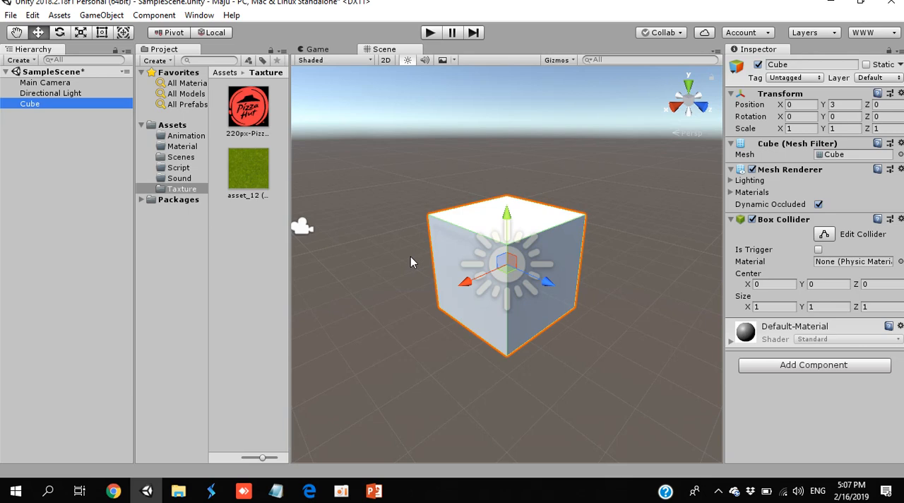
- Frame the Main Camera, Directional Light and Cube in turn, and pan the Scene view with the Hand tool
left_click(33, 105)
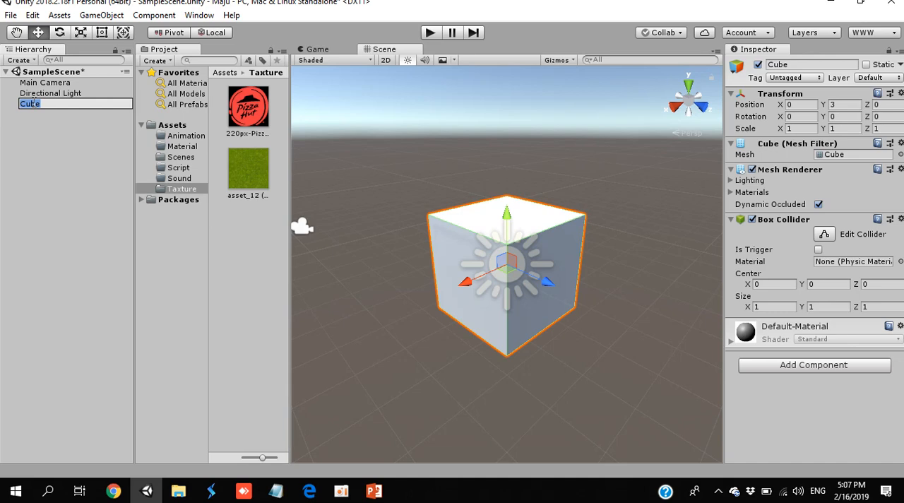
left_click(54, 159)
left_click(48, 74)
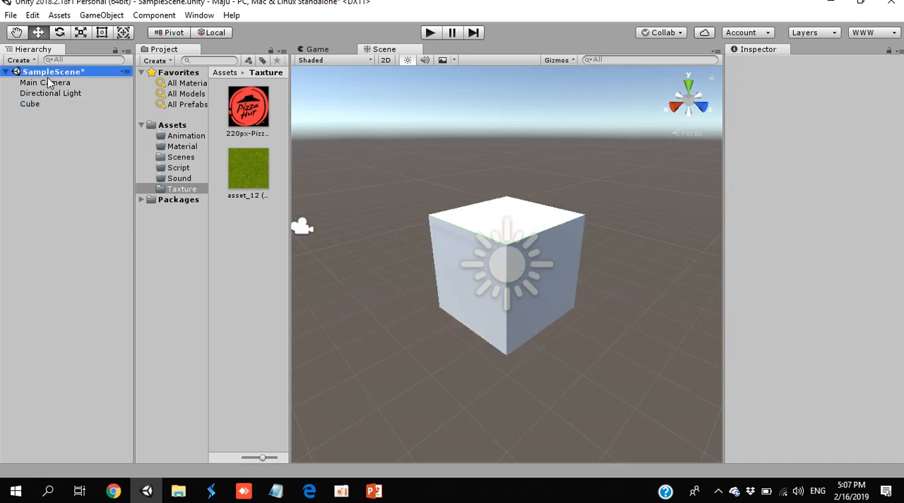
double_click(48, 82)
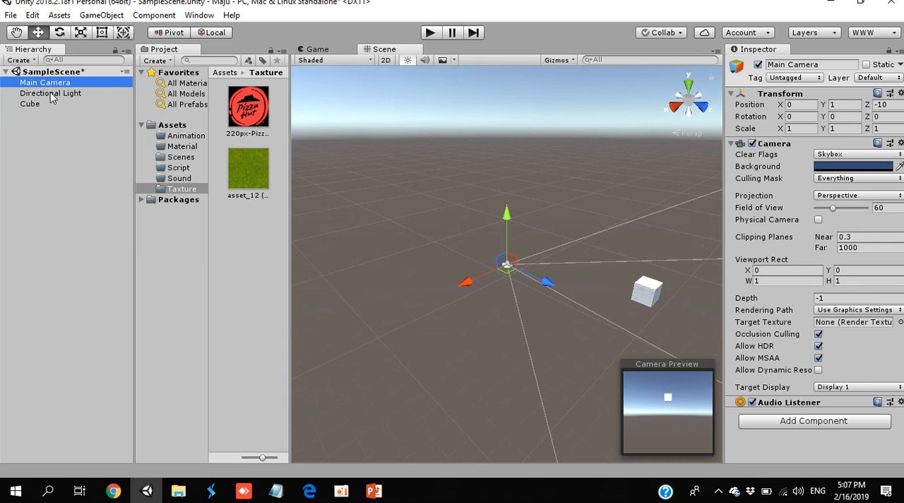
double_click(51, 94)
double_click(30, 104)
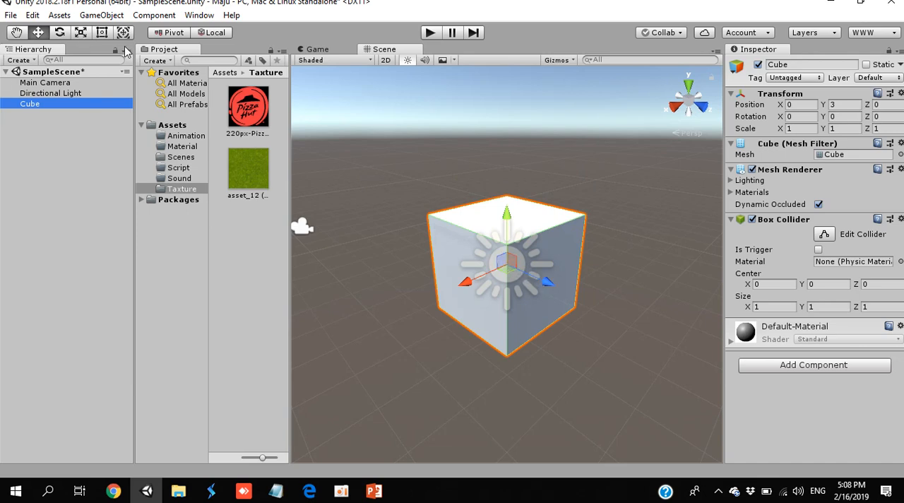
left_click(16, 32)
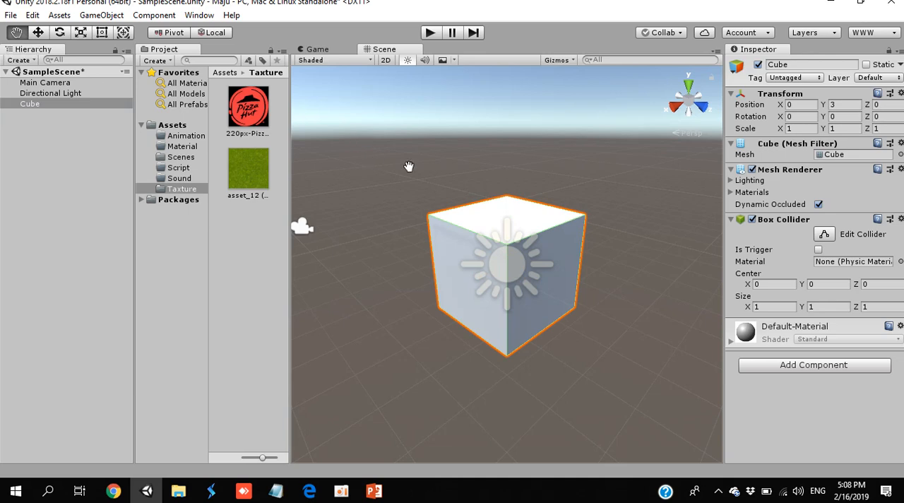
left_click_drag(488, 200, 487, 170)
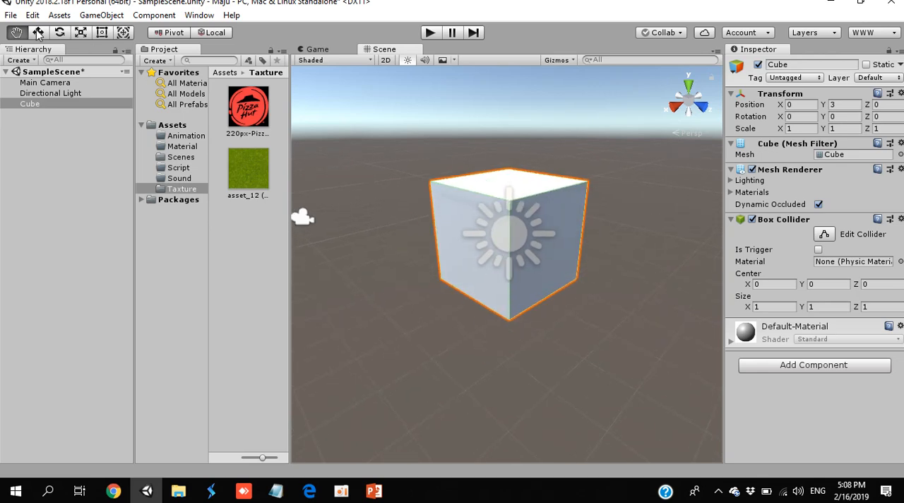
- Move the Cube with the Move tool to about X 0.033, Y 2.851, Z 0.168
left_click(38, 33)
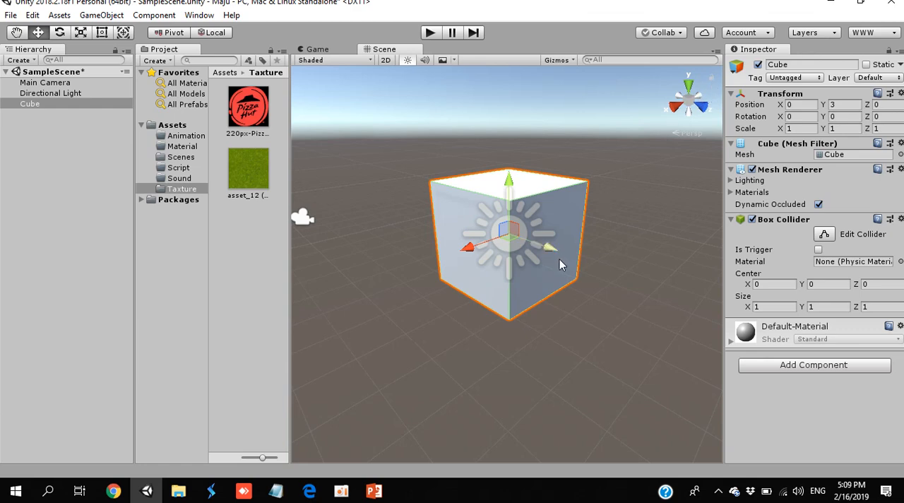
left_click_drag(550, 248, 494, 244)
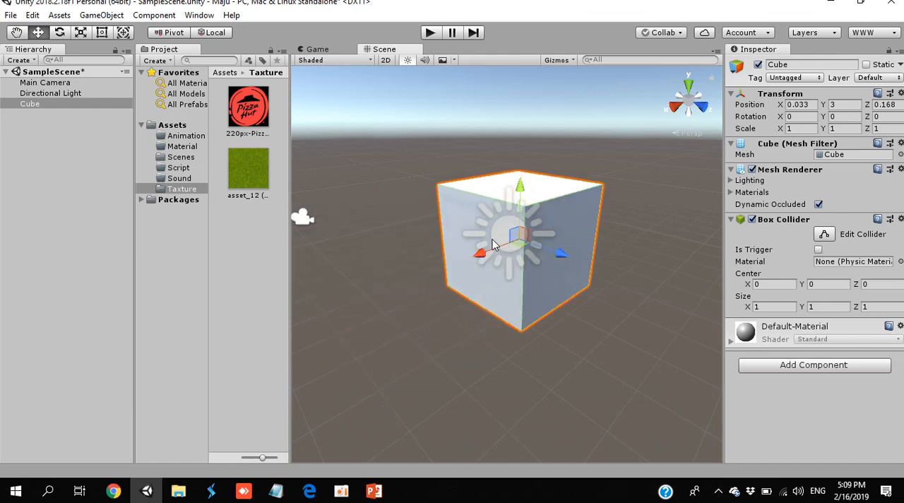
mouse_move(517, 188)
left_mouse_down()
mouse_move(521, 160)
mouse_move(517, 205)
left_mouse_up()
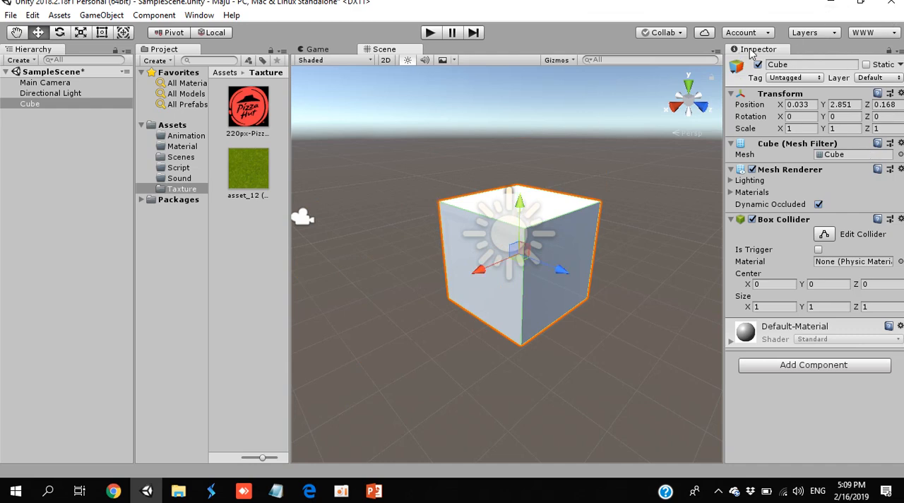
- Set the Cube's Position to X 0, Y 0, Z 0
left_click(799, 104)
type("0")
key("Tab")
type("0")
key("Tab")
type("0")
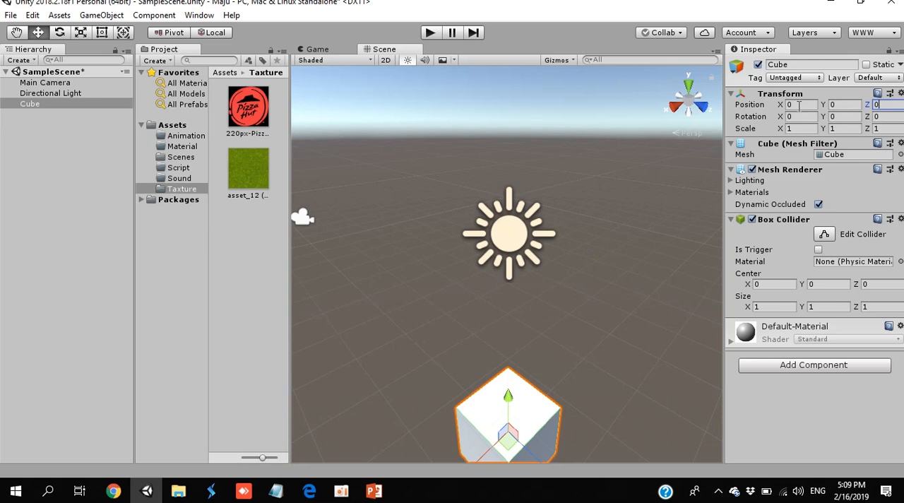
- Examine the Inspector components of the Main Camera, Directional Light and Cube in turn, ending with the Cube selected
left_click(69, 83)
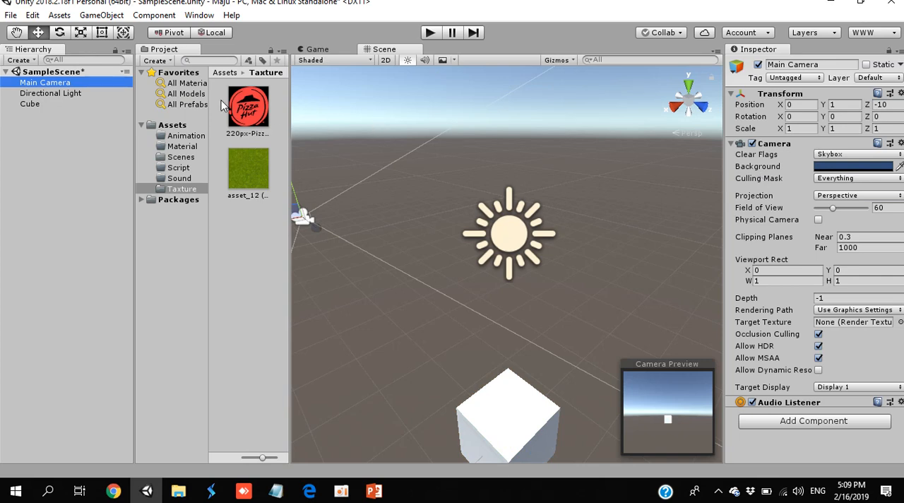
left_click(99, 93)
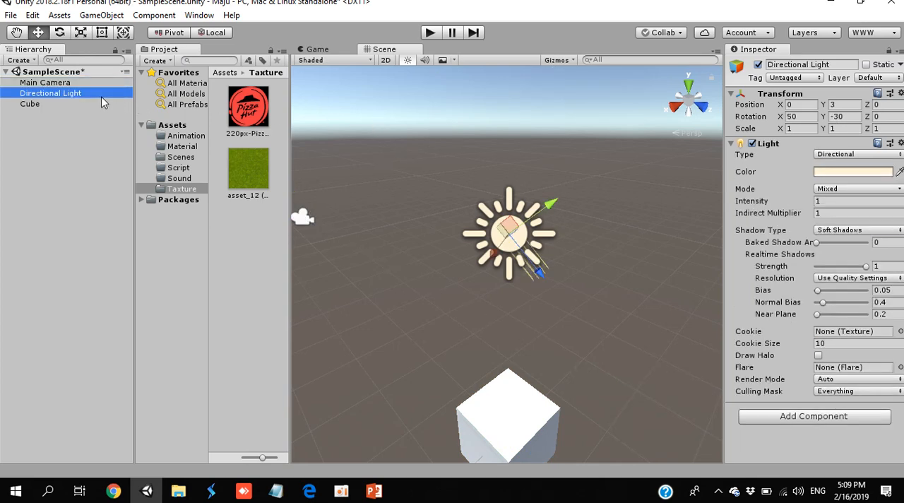
left_click(49, 103)
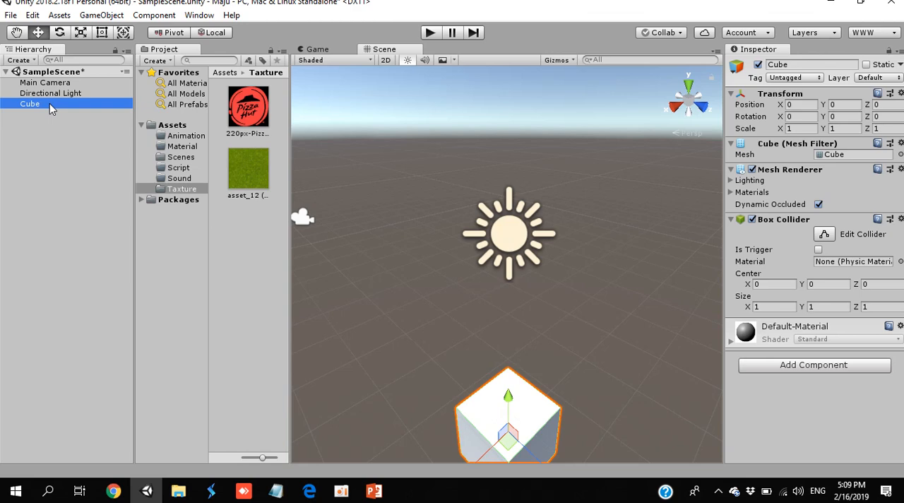
left_click(46, 93)
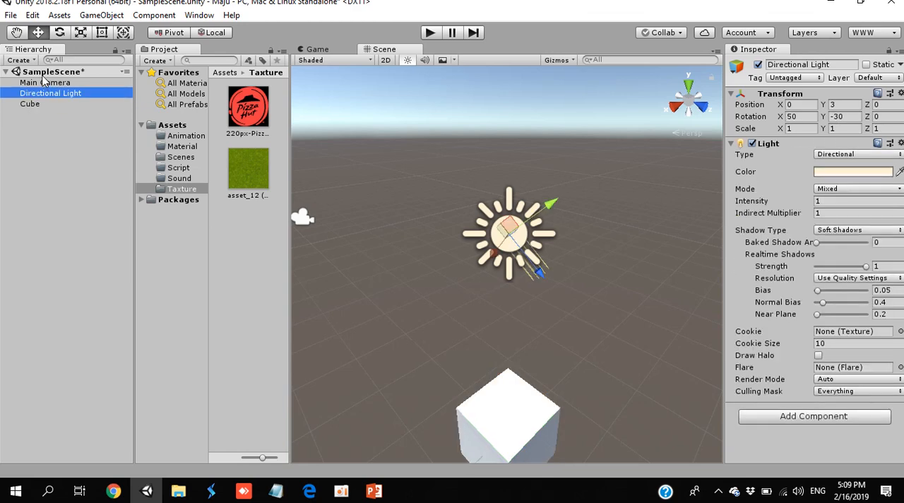
left_click(41, 83)
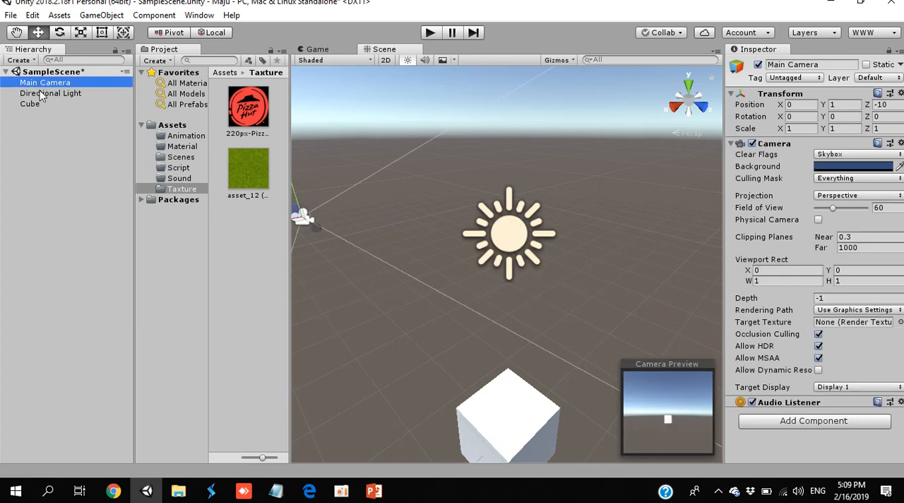
left_click(40, 104)
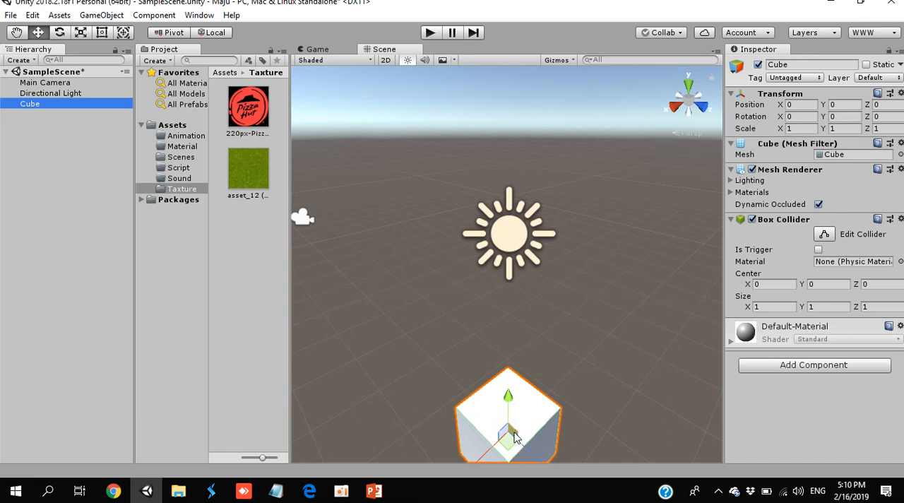
- Add a 3D Cylinder to SampleScene
left_click(27, 63)
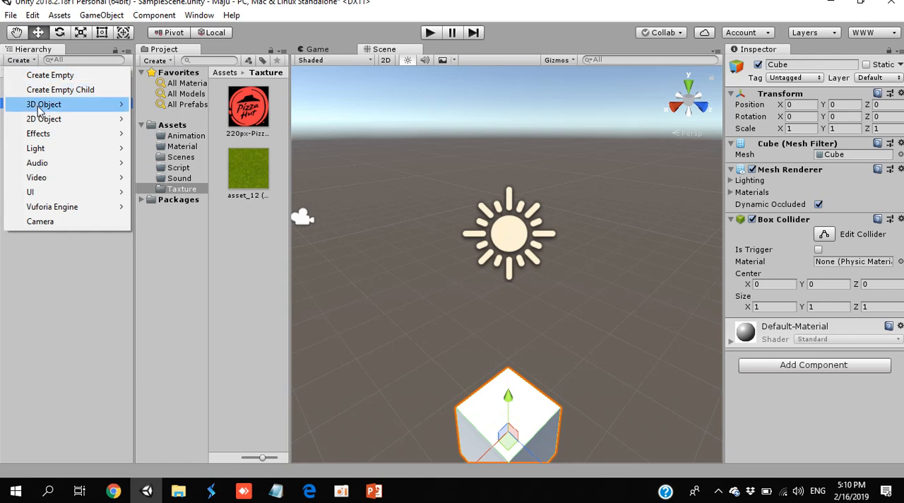
mouse_move(40, 106)
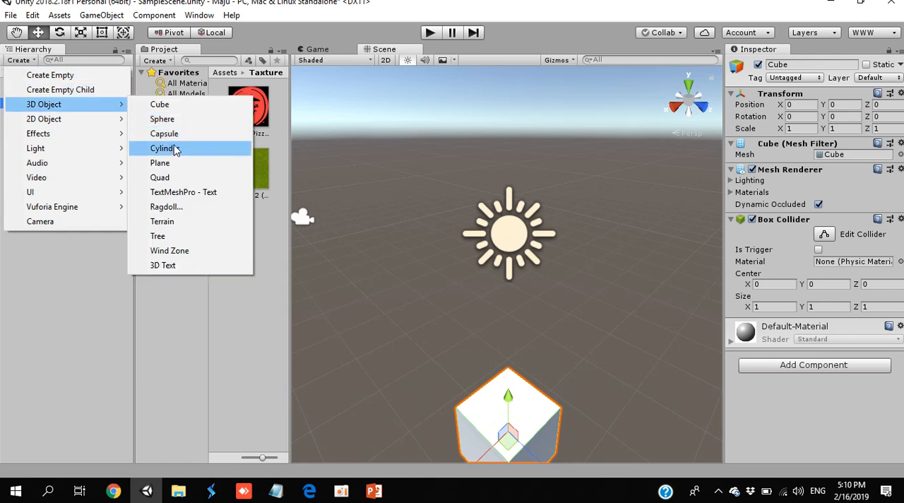
left_click(173, 148)
scroll(428, 308, "down", 8)
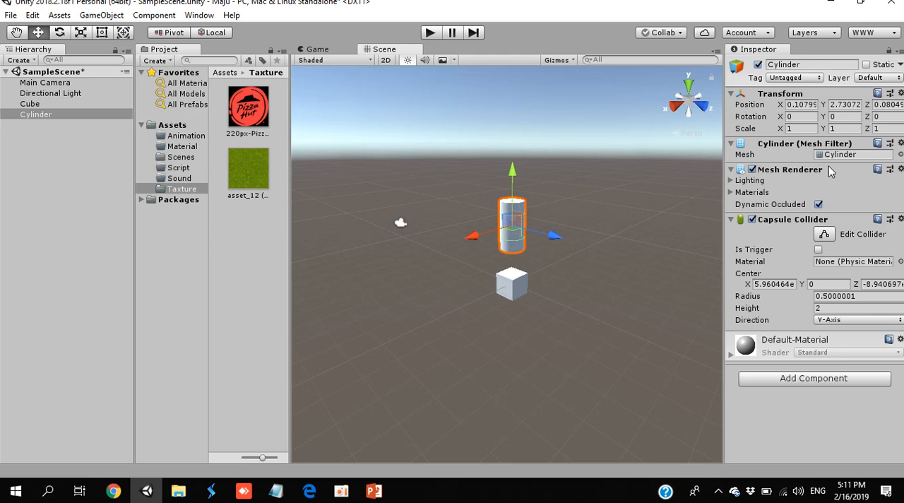
- Move the Cube beside the Cylinder, to about X -3.25, Y 2.08, Z 0.38
left_click(33, 106)
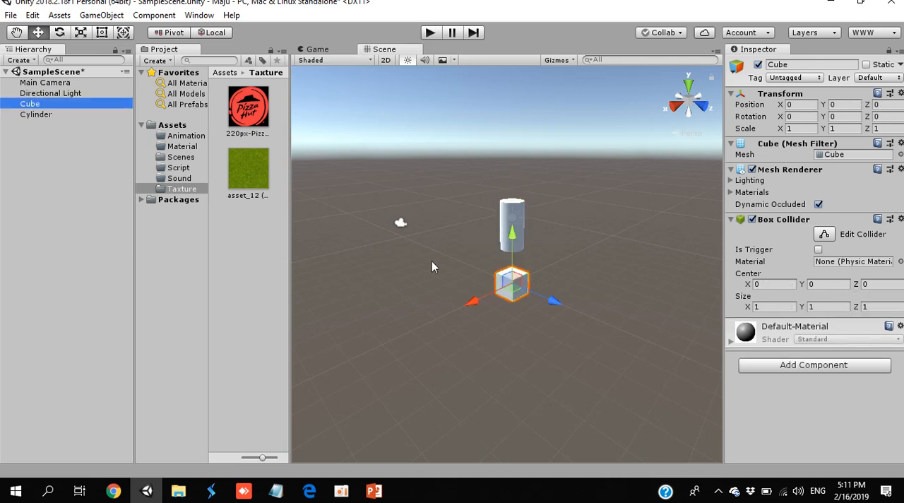
left_click_drag(546, 296, 553, 315)
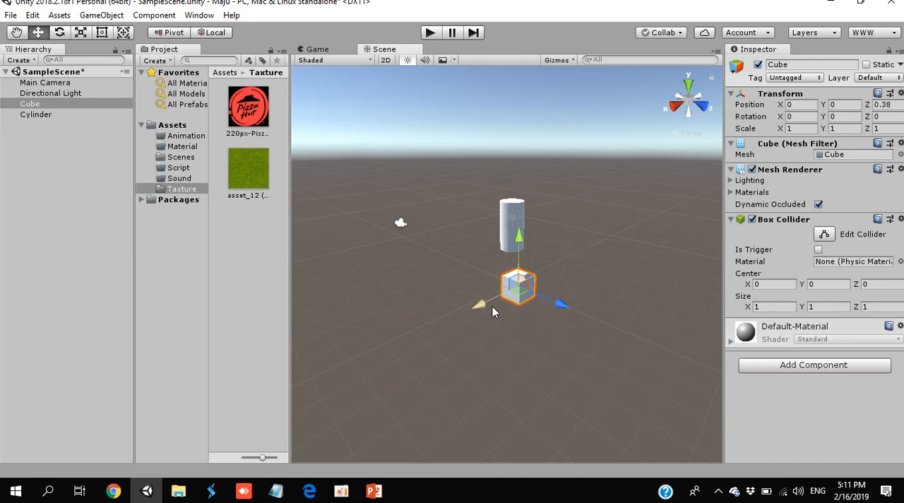
left_click_drag(493, 311, 470, 319)
left_click_drag(505, 261, 508, 215)
left_click_drag(783, 104, 689, 141)
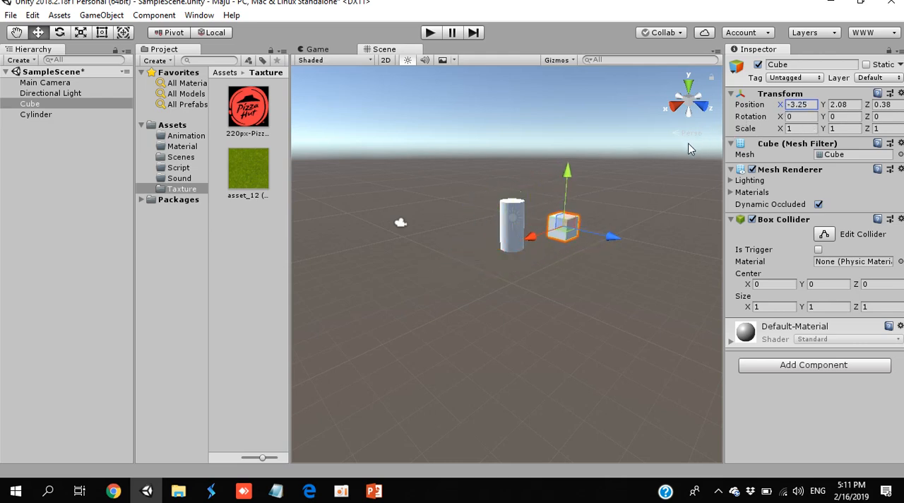
- Rotate the Cube freely with the Rotate tool, and reset its Rotation to X 0, Y 0, Z 0
left_click(60, 34)
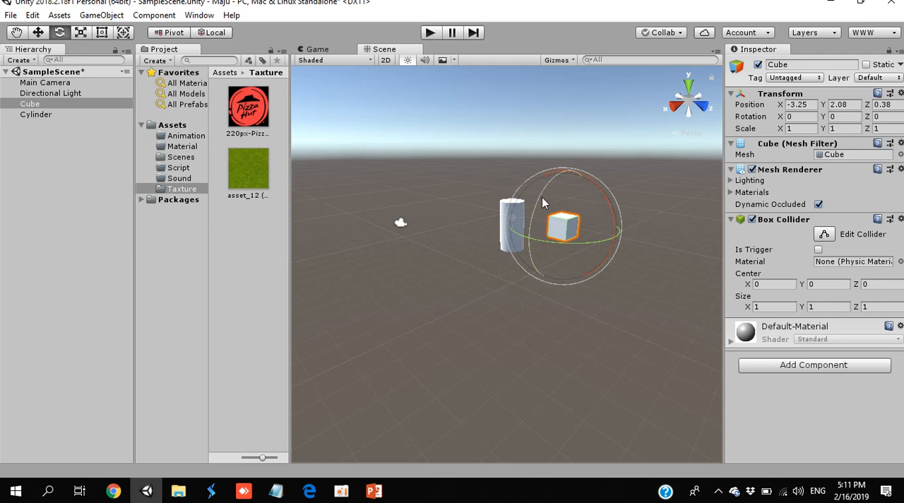
left_click_drag(541, 202, 537, 269)
left_click(808, 118)
type("0")
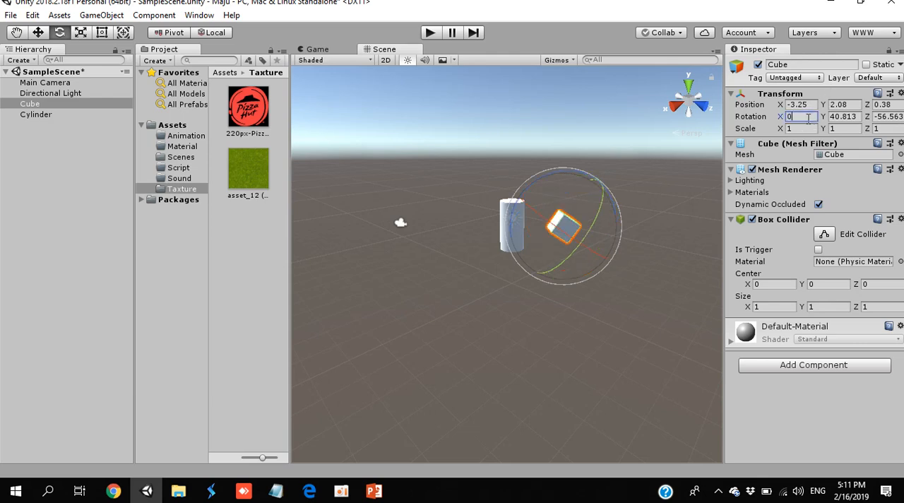
key("Tab")
type("0")
key("Tab")
type("0")
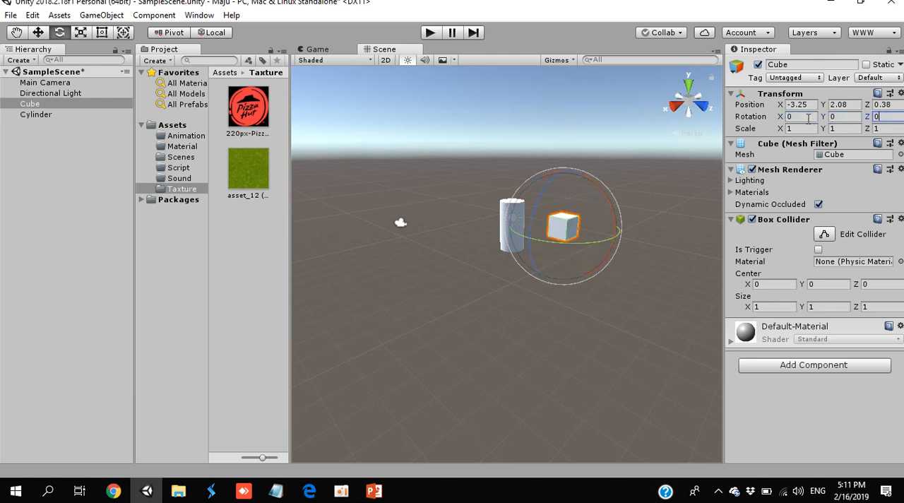
- Rotate the Cylinder about its Z axis to about -60.4 degrees
left_click(503, 219)
left_click(44, 116)
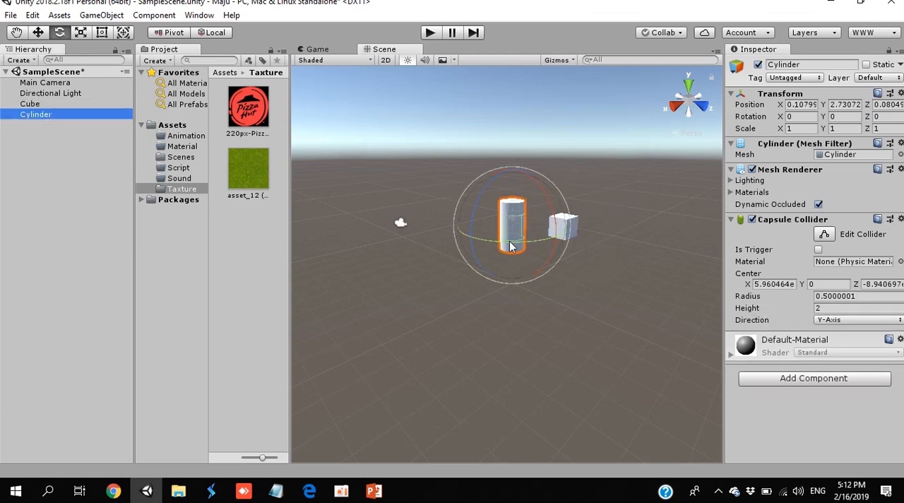
left_click_drag(485, 193, 540, 280)
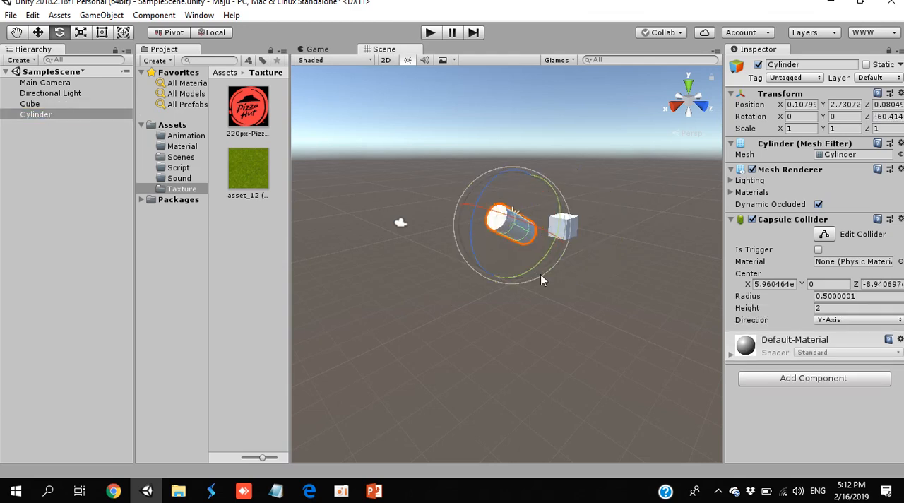
- Scale the Cube into a flat slab and lengthen it with the Rect Tool, to about X 10.64, Y 0.41, Z 5.85
left_click(80, 33)
left_click(50, 108)
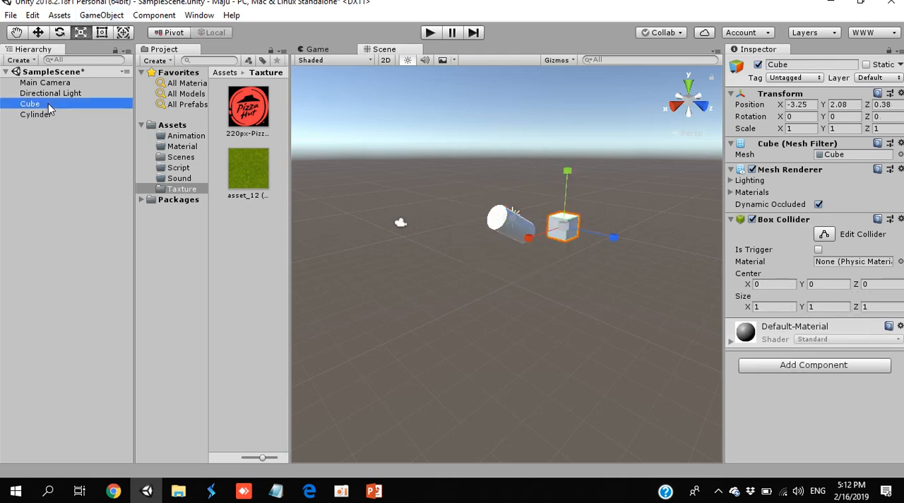
left_click_drag(568, 227, 379, 353)
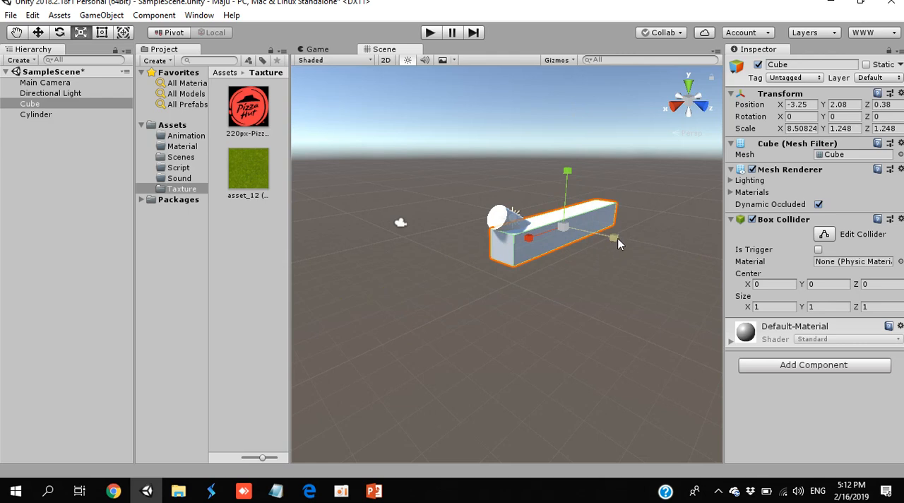
left_click_drag(619, 239, 584, 233)
left_click_drag(569, 167, 563, 207)
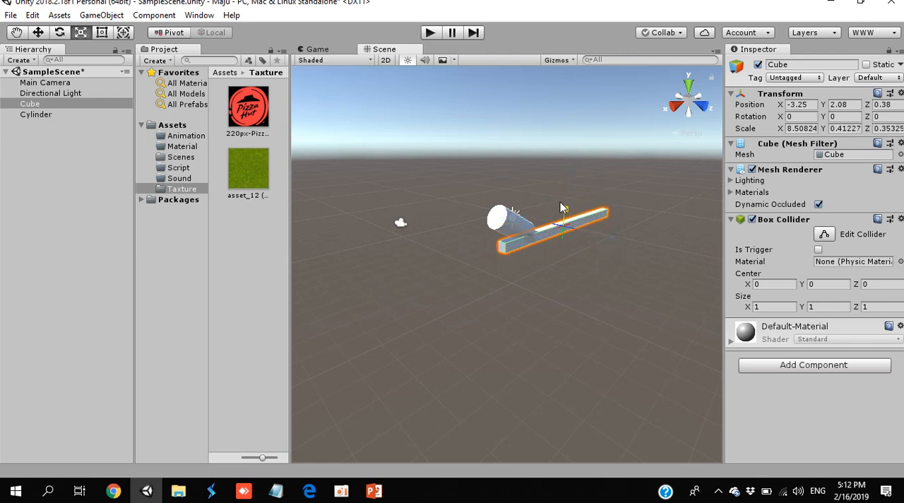
left_click_drag(613, 238, 355, 498)
mouse_move(356, 495)
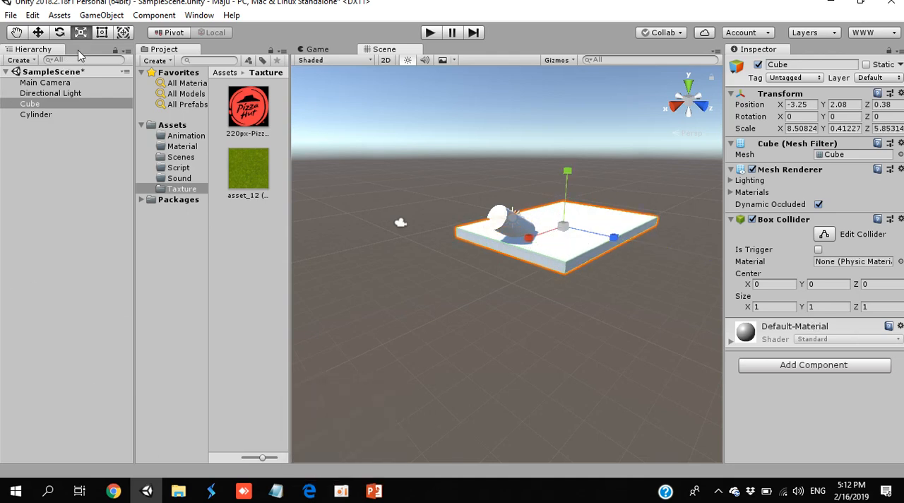
left_click(106, 35)
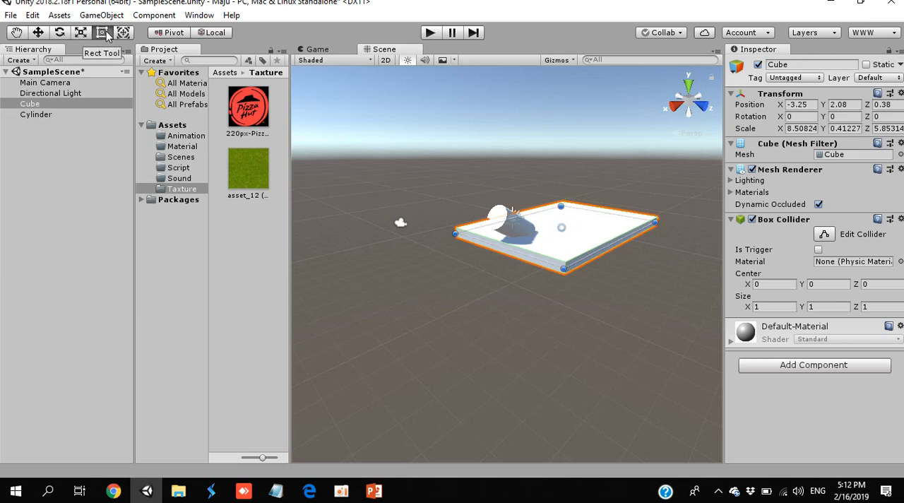
left_click_drag(528, 257, 496, 282)
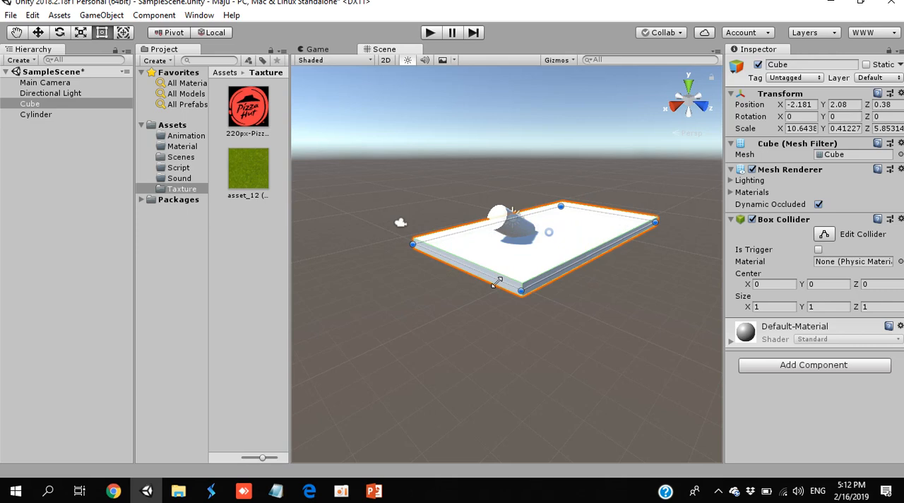
- Use the combined Transform tool to move the slab-shaped Cube to Z 0.17 and rotate it to about X -16, Y 8.2, Z -27.5
left_click(122, 34)
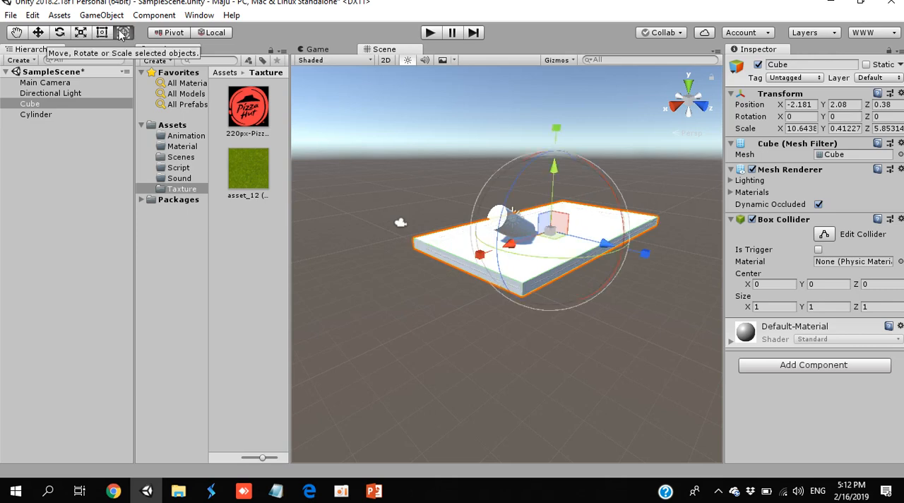
left_click_drag(626, 244, 604, 255)
left_click_drag(510, 190, 475, 259)
left_click_drag(587, 196, 486, 243)
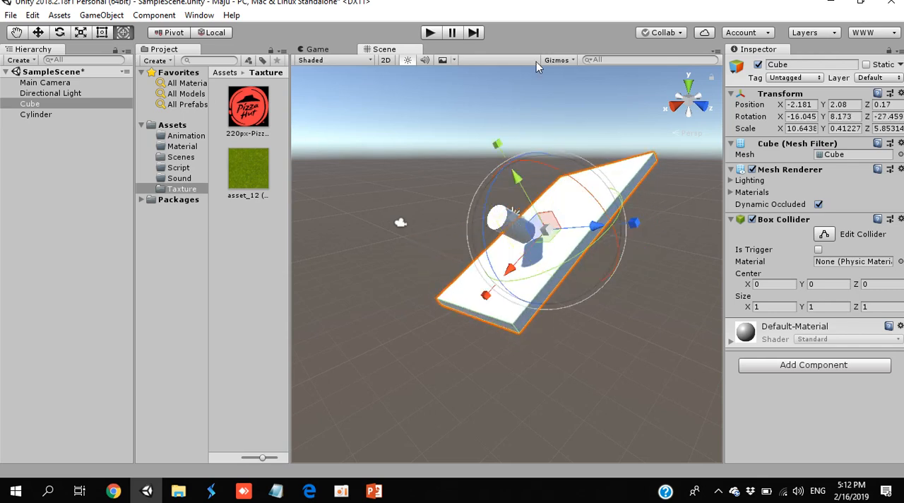
- Set the slab-shaped Cube's Position X and Y to 0 and its Rotation to X 0, Y 0, Z 0
left_click(798, 104)
type("0")
key("Tab")
type("0")
key("Tab")
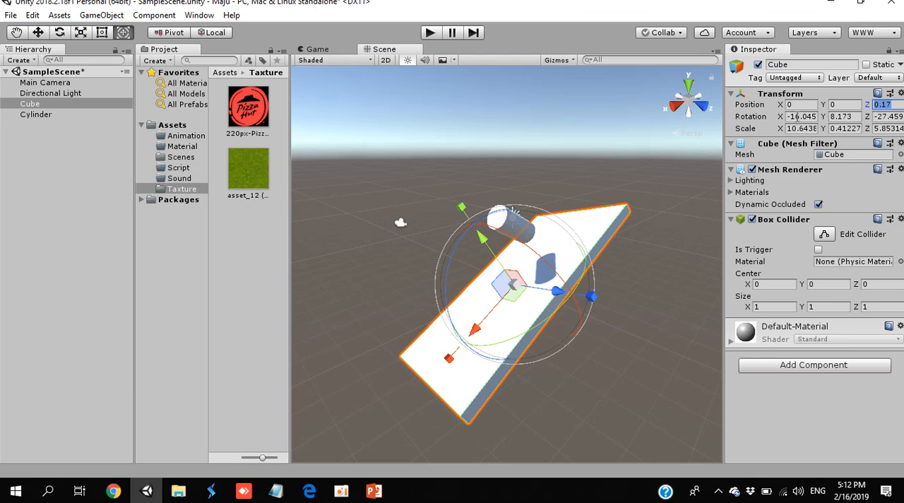
left_click(798, 116)
type("0")
key("Tab")
type("00")
key("Tab")
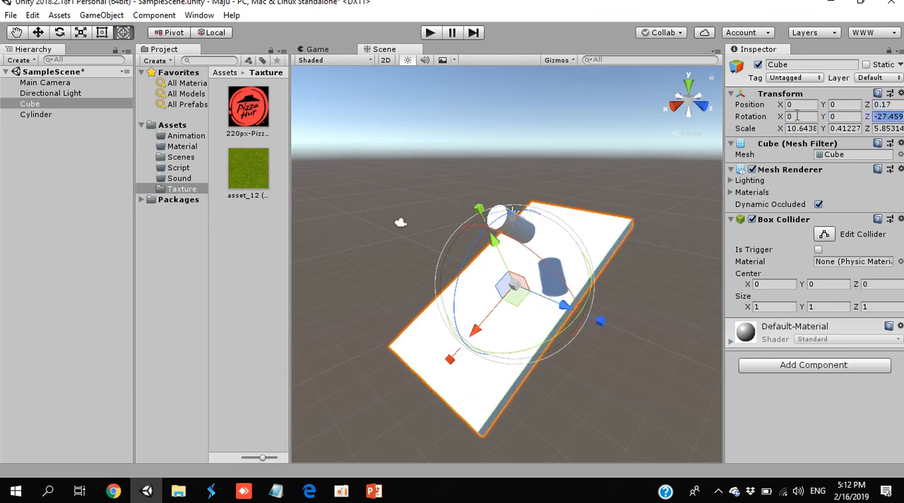
type("0")
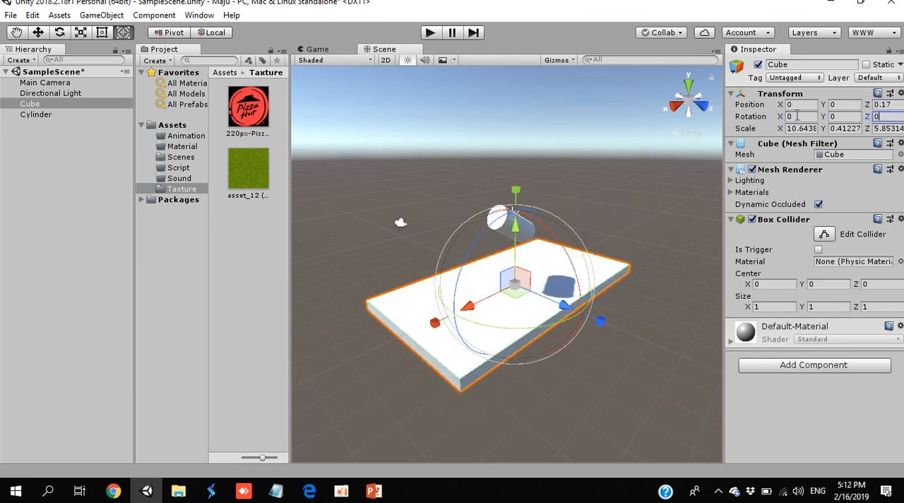
- Delete the Cube, Directional Light and Cylinder from SampleScene, keeping only the Main Camera
left_click(39, 35)
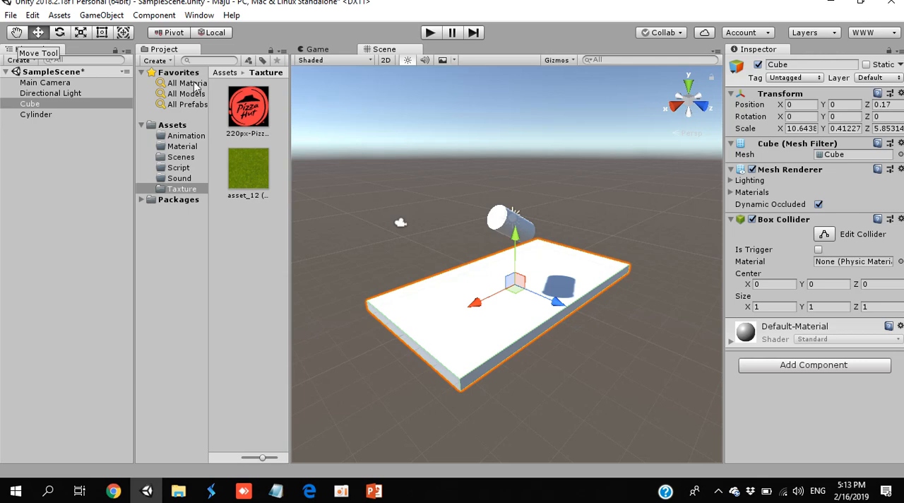
left_click(515, 216, "shift")
key("Delete")
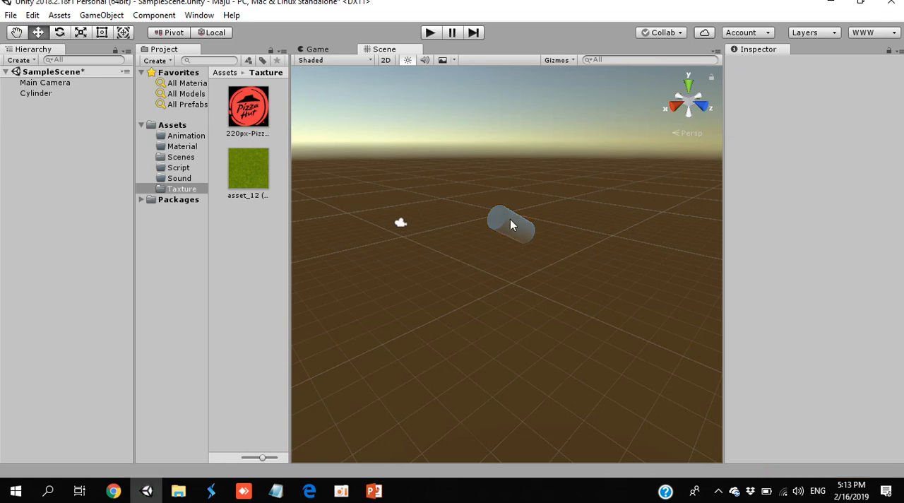
left_click(511, 220)
key("Delete")
- Add a new Directional Light to the scene
left_click(19, 60)
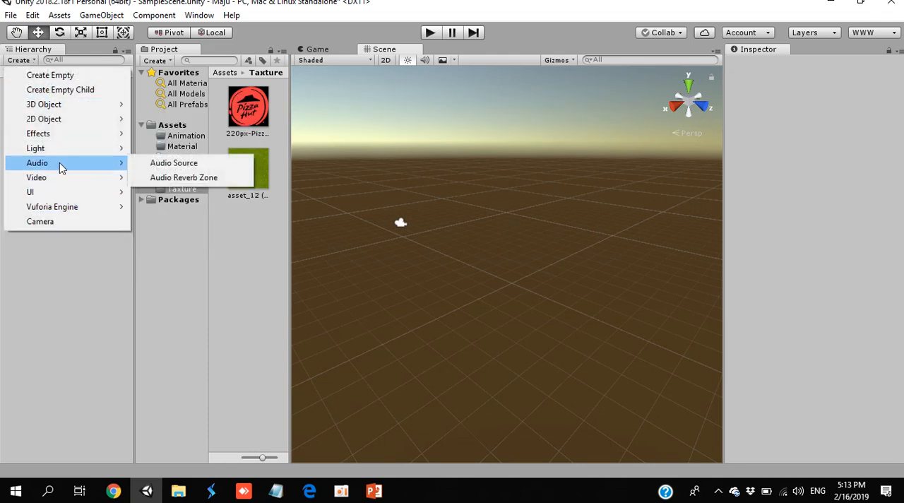
mouse_move(62, 152)
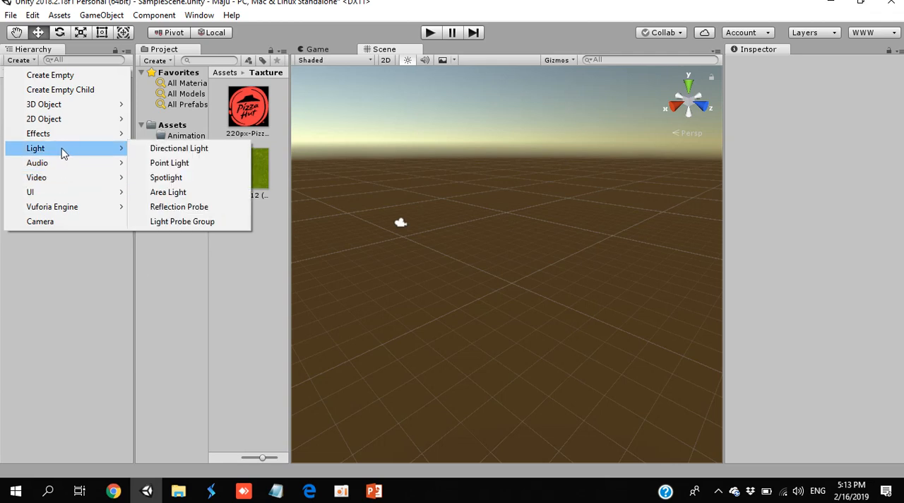
left_click(149, 148)
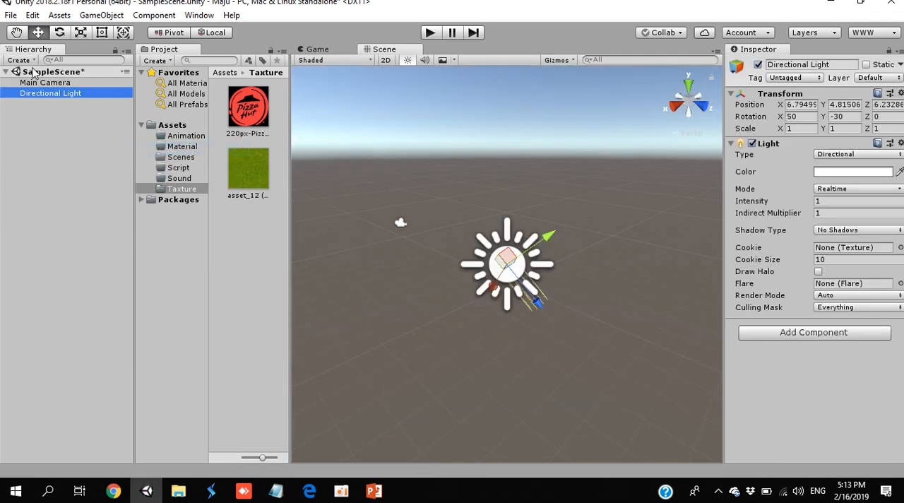
- Add a 3D Plane to the scene and set its Position to X 0, Y 0, Z 0
left_click(31, 60)
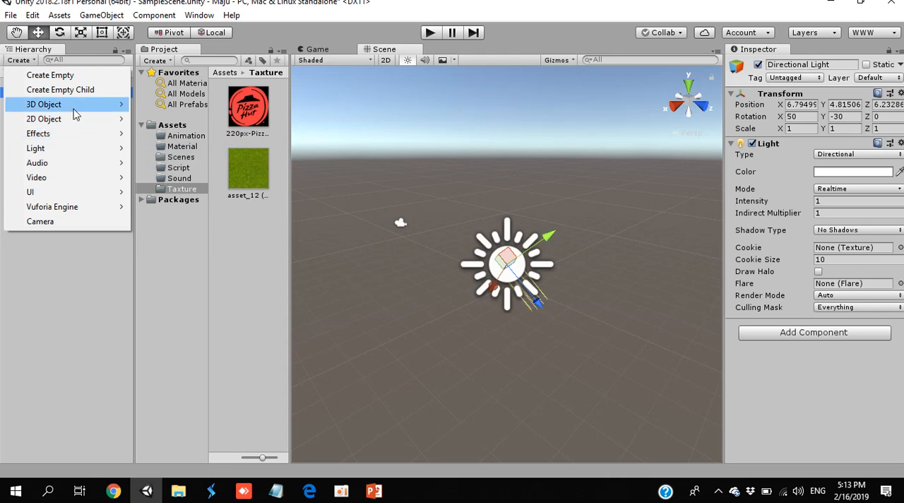
mouse_move(73, 108)
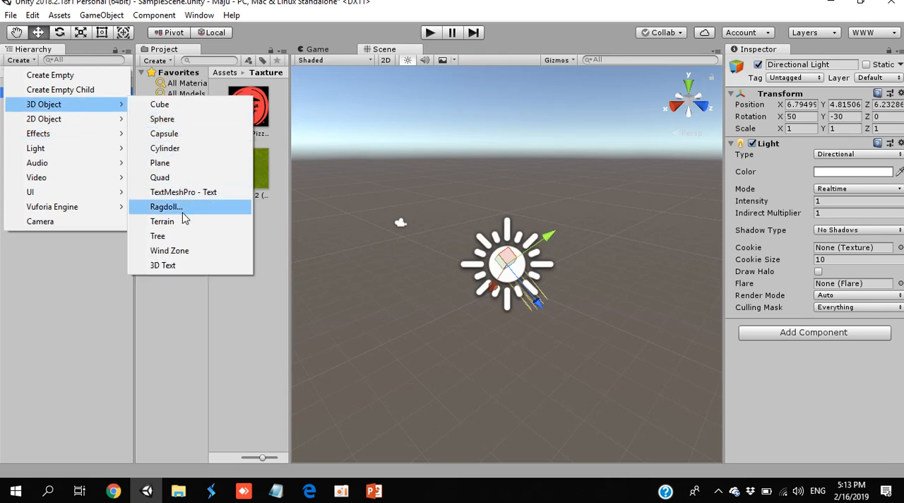
left_click(173, 163)
left_click_drag(173, 163, 173, 164)
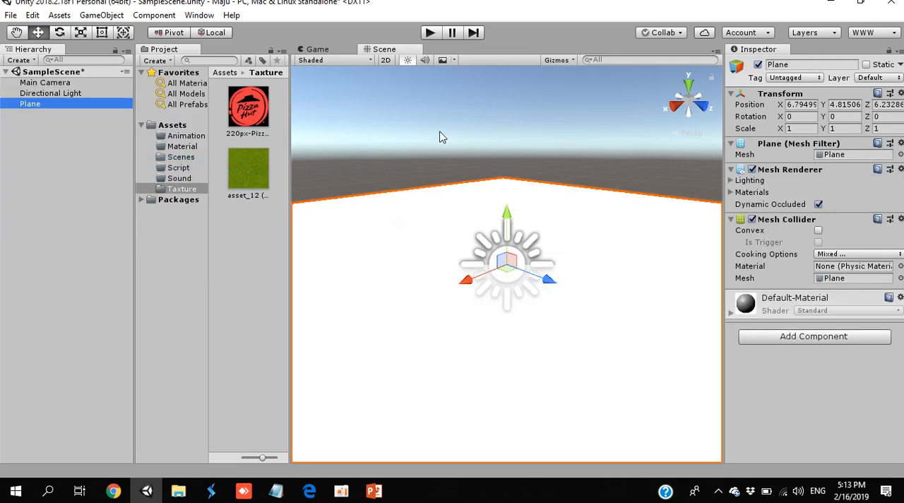
left_click(801, 104)
type("0")
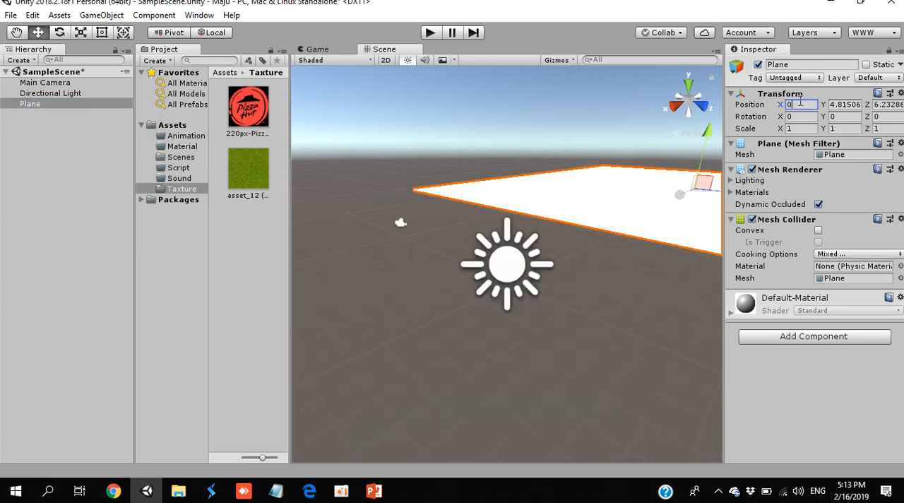
key("Tab")
type("0")
key("Tab")
type("0")
key("Tab")
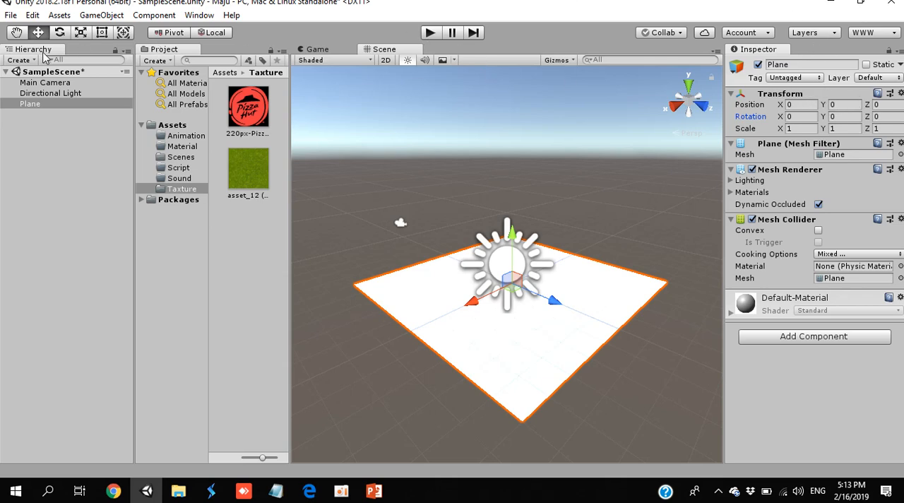
- Add a 3D Cylinder to the scene
left_click(19, 60)
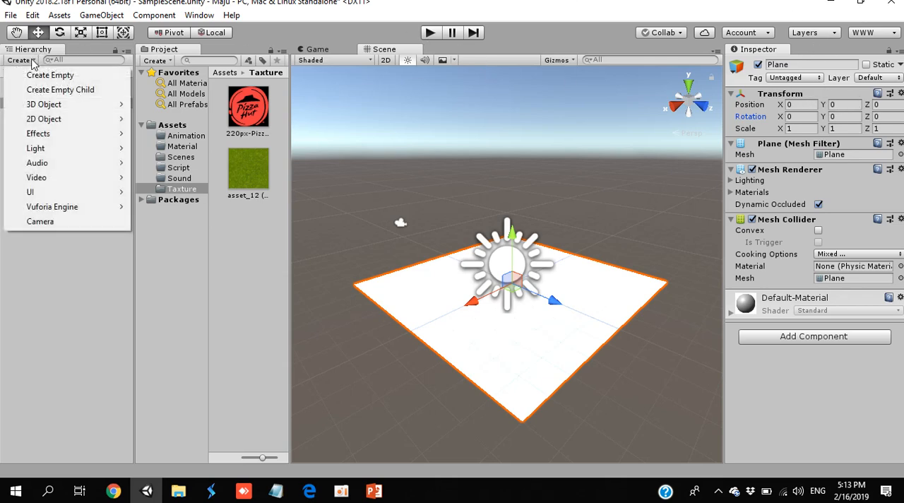
mouse_move(63, 106)
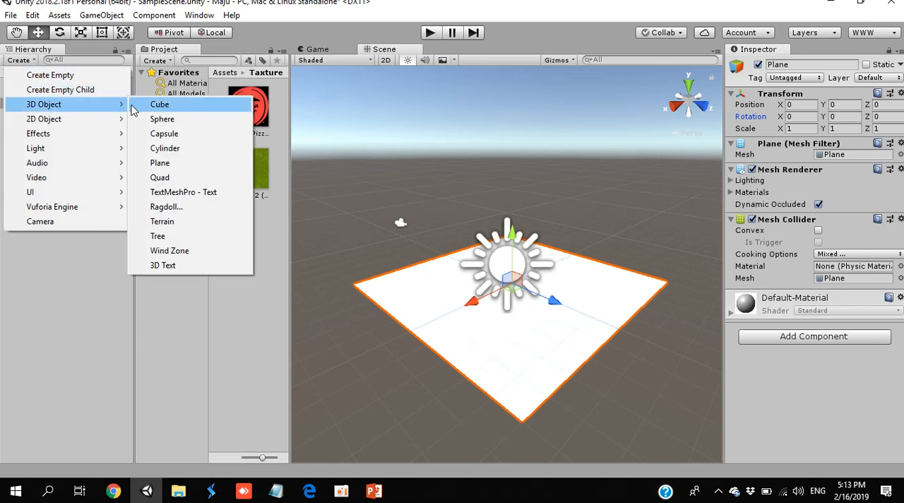
left_click(169, 149)
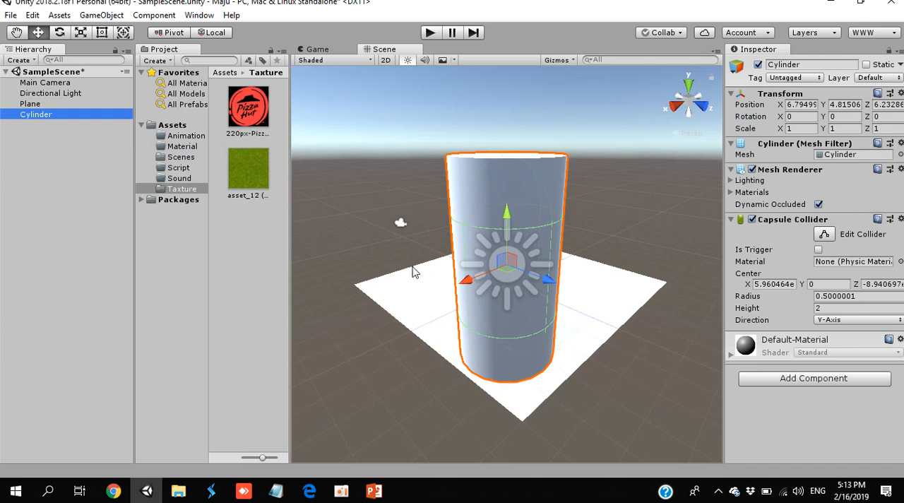
- Fly the scene view around the Plane and Cylinder, looking about and moving forward, backward and sideways
left_click_drag(555, 360, 555, 338, "alt")
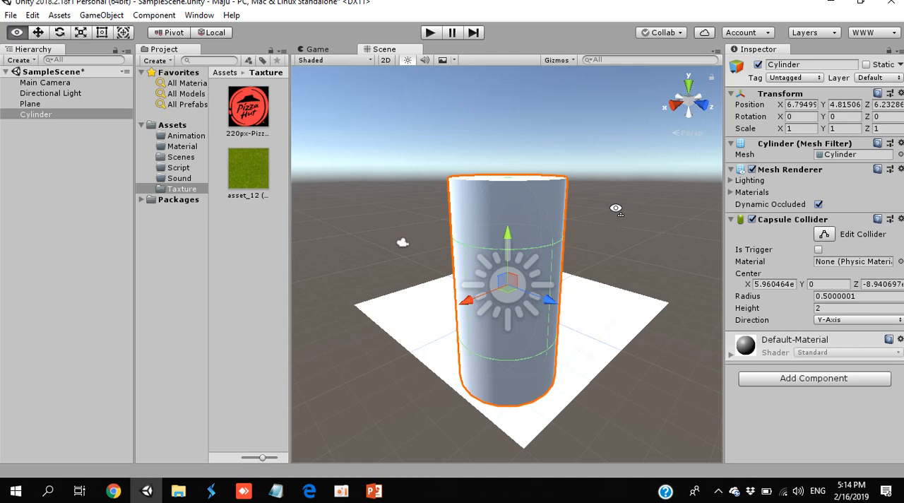
left_click_drag(616, 209, 539, 228, "alt")
key("w")
key("w")
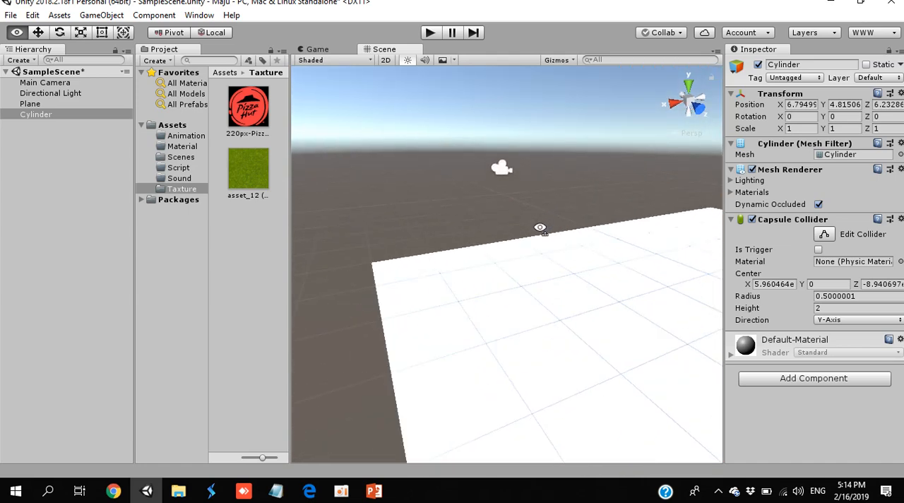
right_click_drag(540, 227, 550, 259)
key("s")
scroll(553, 250, "up", 10)
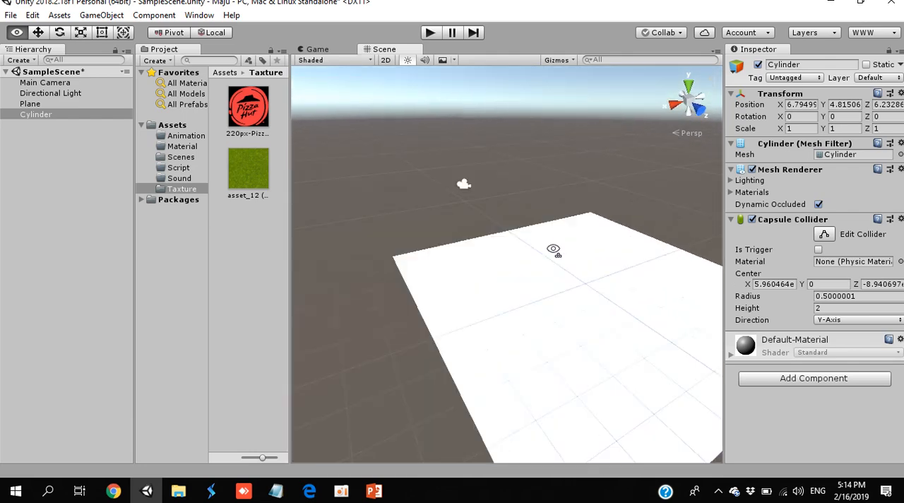
scroll(553, 250, "down", 10)
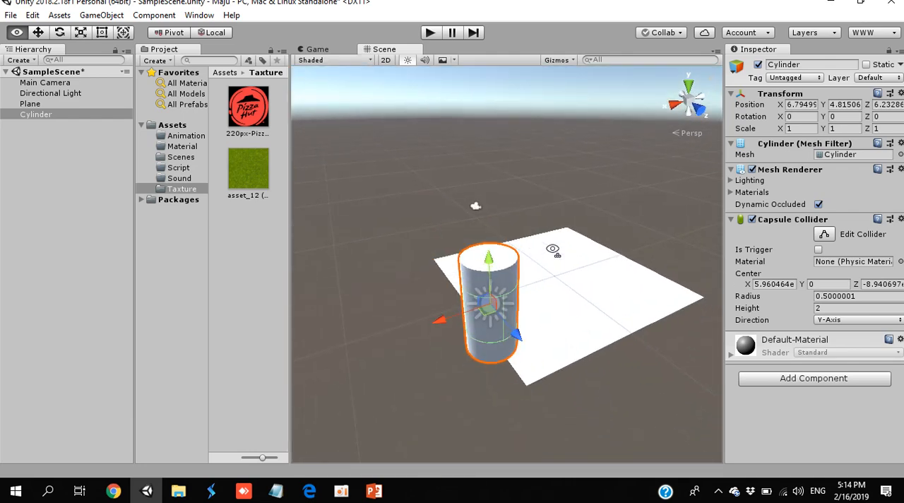
key("a")
key("d")
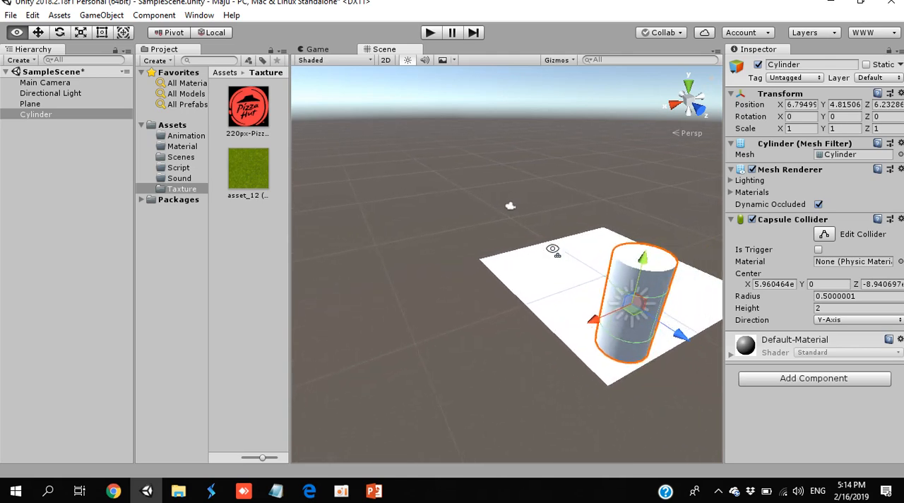
right_click_drag(553, 250, 219, 217)
key("w")
key("a")
right_click_drag(419, 260, 436, 227)
left_click(436, 227)
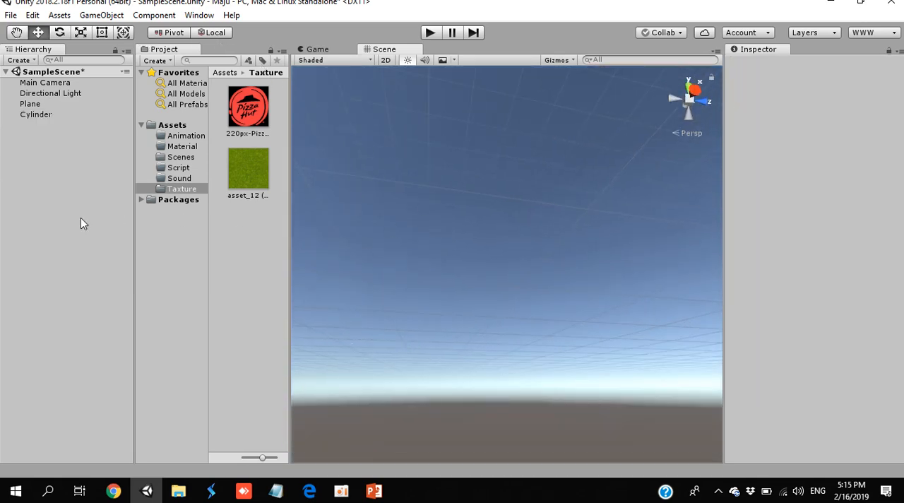
- Frame the Plane in the scene view and orbit back until the whole Plane and Cylinder are seen from above
right_click_drag(442, 273, 313, 325)
key("w")
left_click(31, 105)
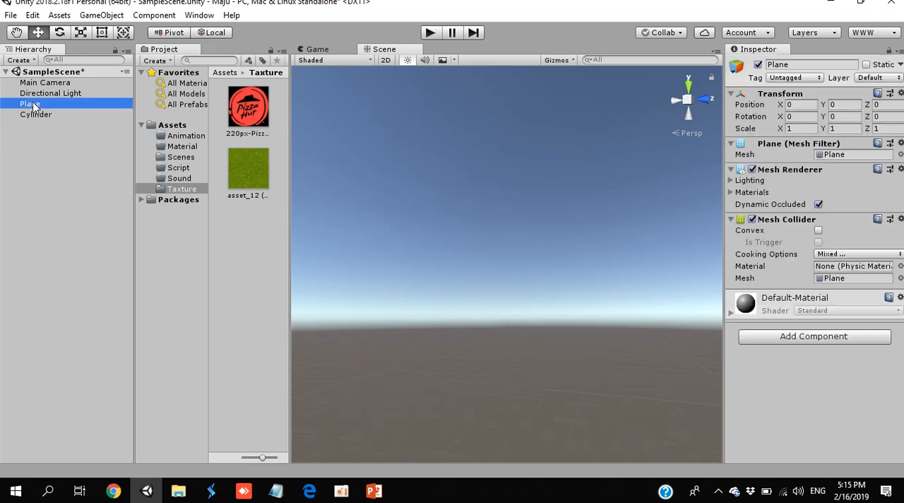
double_click(32, 104)
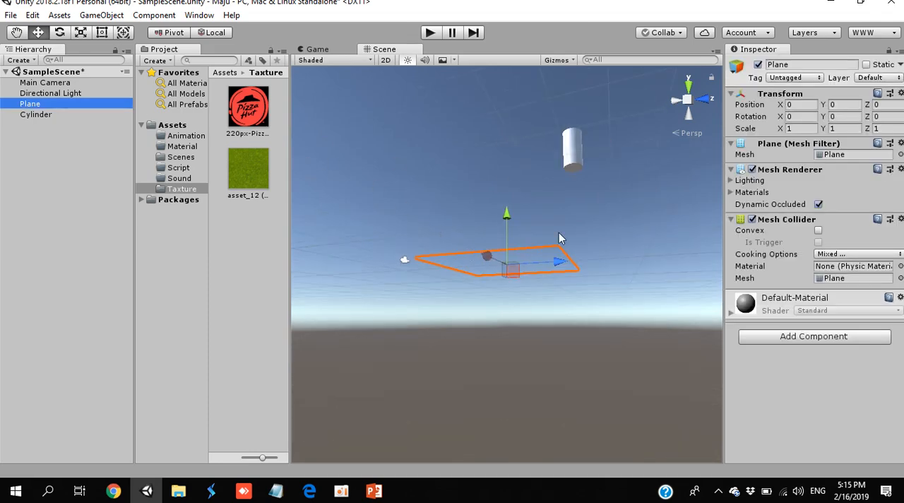
right_click_drag(558, 233, 413, 379)
key("s")
key("w")
key("s")
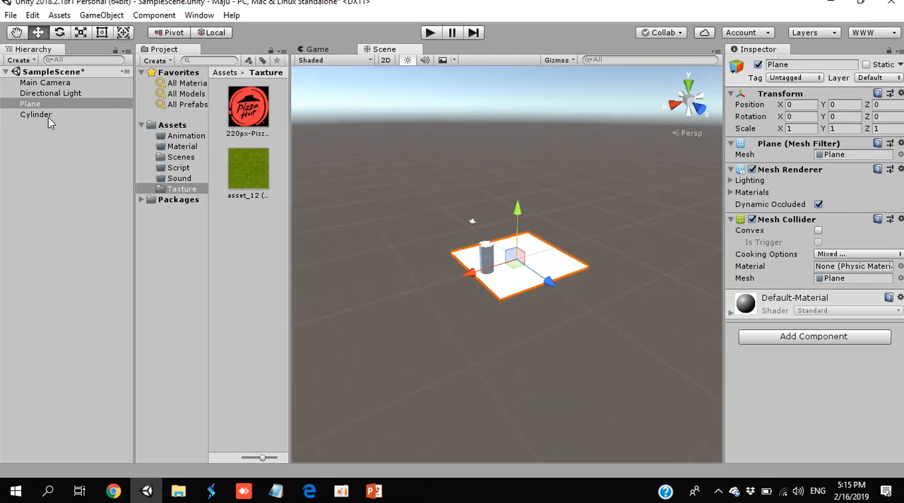
- Make the Cylinder a child of the Plane and set its Position to X 0, Y 0, Z 0
left_click_drag(48, 117, 45, 103)
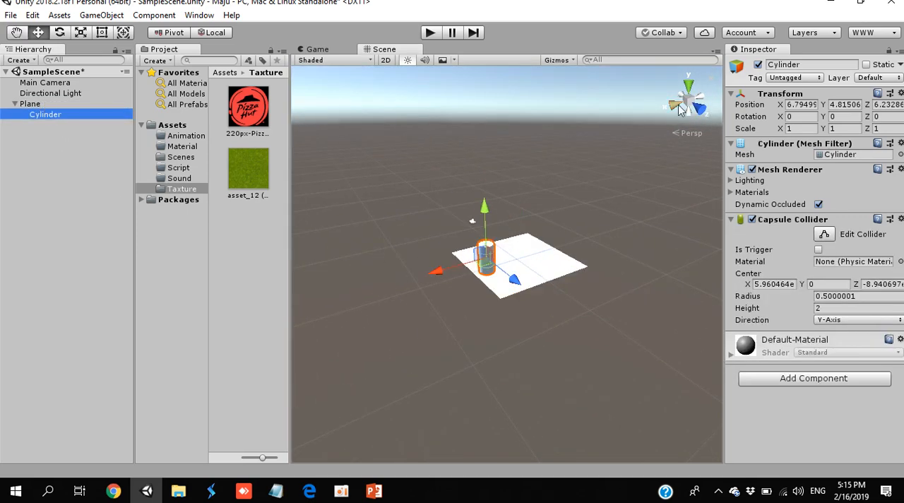
left_click(809, 104)
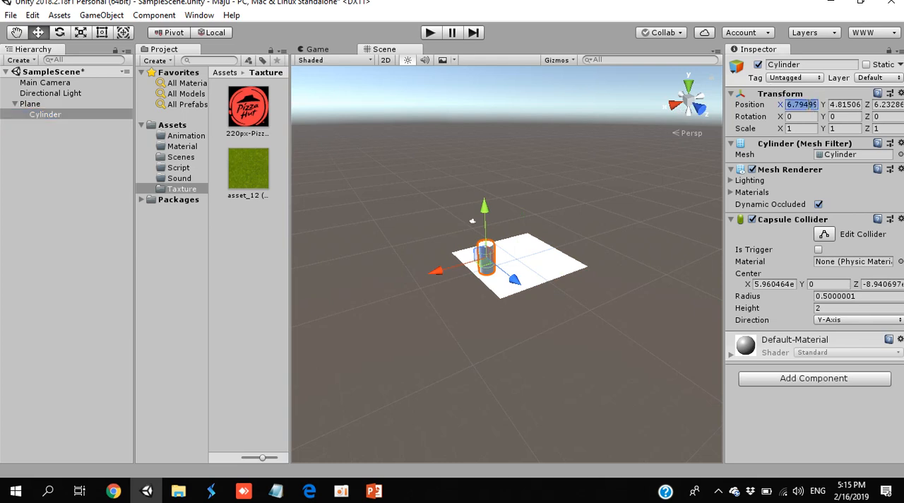
type("0")
key("Tab")
type("0")
key("Tab")
type("0")
key("Return")
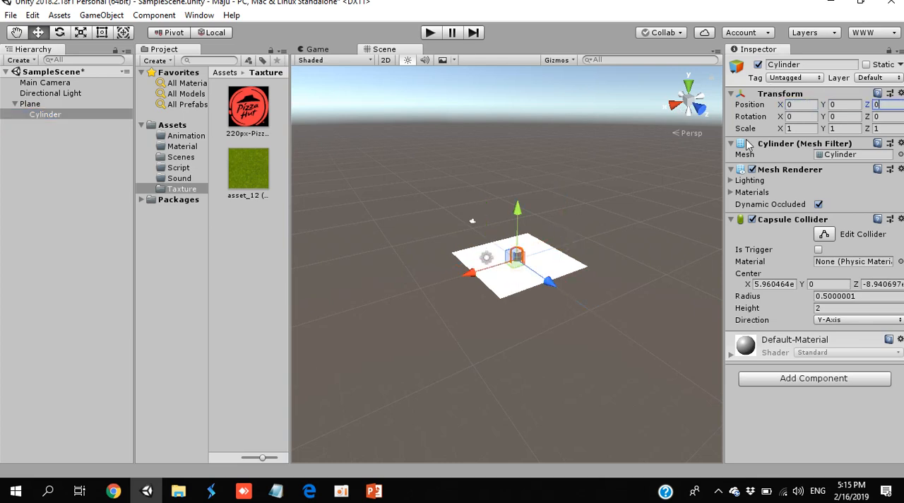
- Stretch the Cylinder to a Y scale of about 3.04 and move it to the Plane's corner at about X -4.06, Y 2.94, Z 4.5
right_click_drag(532, 256, 533, 275)
scroll(541, 258, "up", 6)
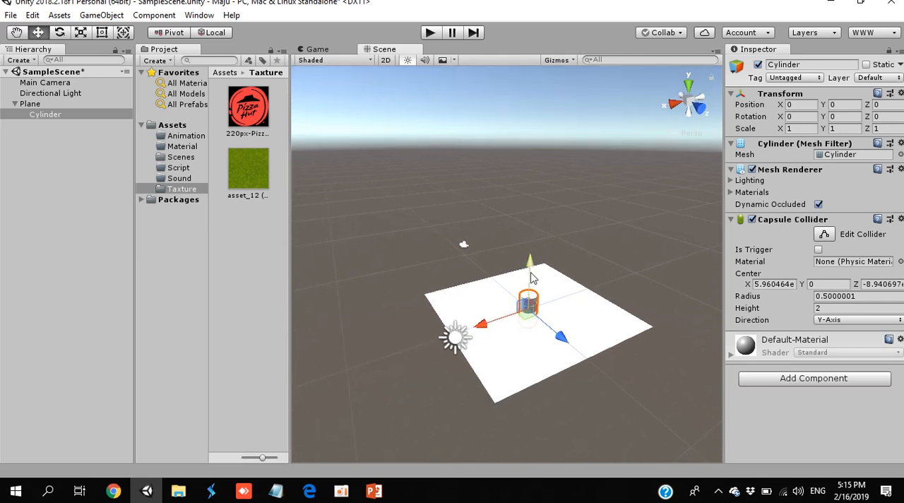
left_click_drag(532, 276, 535, 263)
left_click(81, 32)
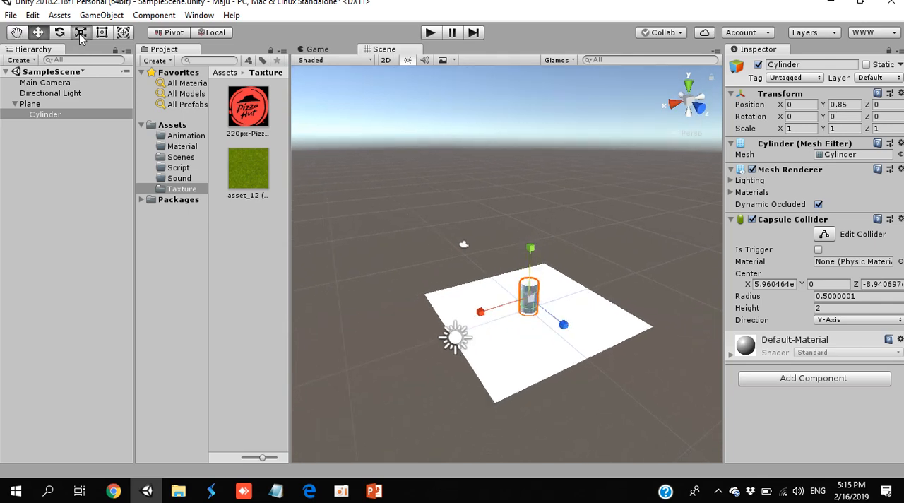
left_click_drag(531, 247, 534, 153)
key("w")
left_click_drag(538, 253, 538, 219)
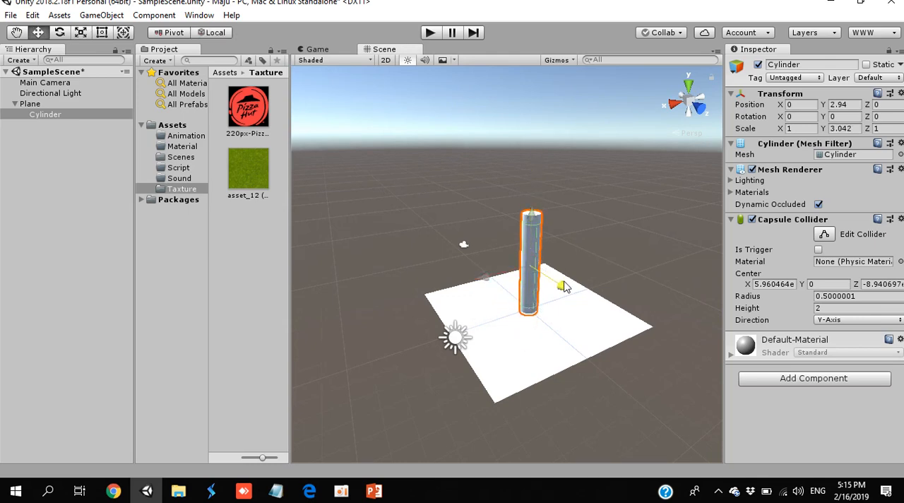
left_click_drag(555, 283, 597, 323)
left_click_drag(542, 312, 605, 293)
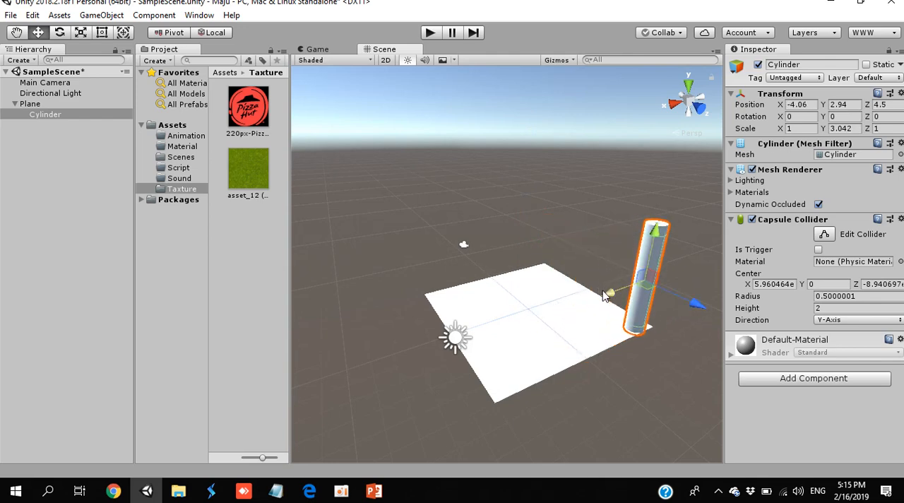
- Duplicate the tall Cylinder and move the copy along X to about 4.22, at the Plane's neighbouring corner
right_click(60, 113)
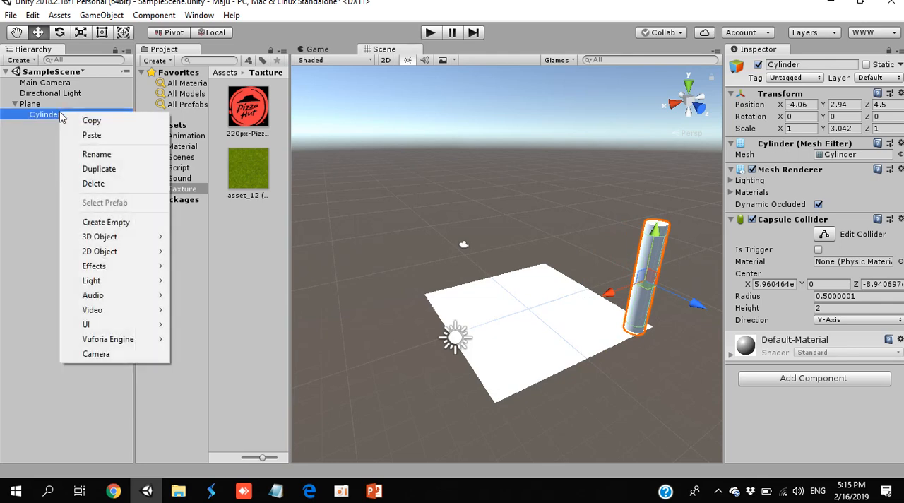
left_click(87, 170)
left_click_drag(609, 296, 507, 330)
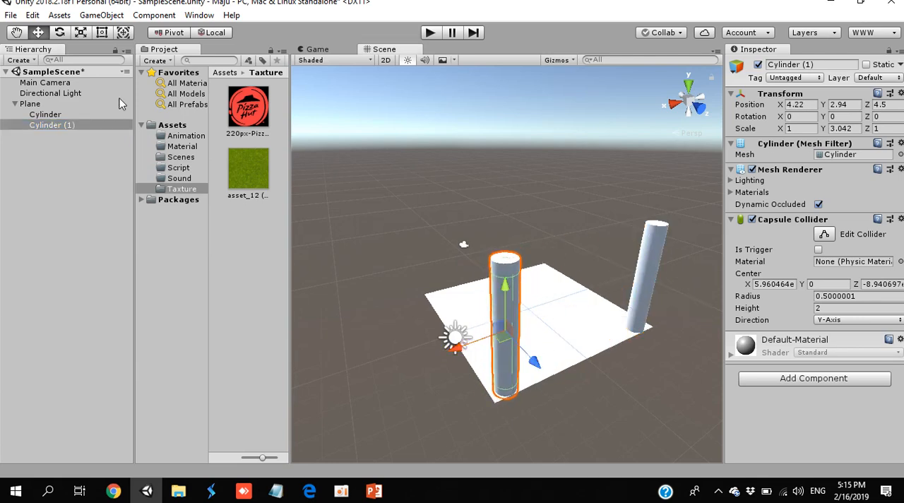
- Duplicate both tall Cylinders together and move the copies along Z to the Plane's two opposite corners
left_click(44, 114, "ctrl")
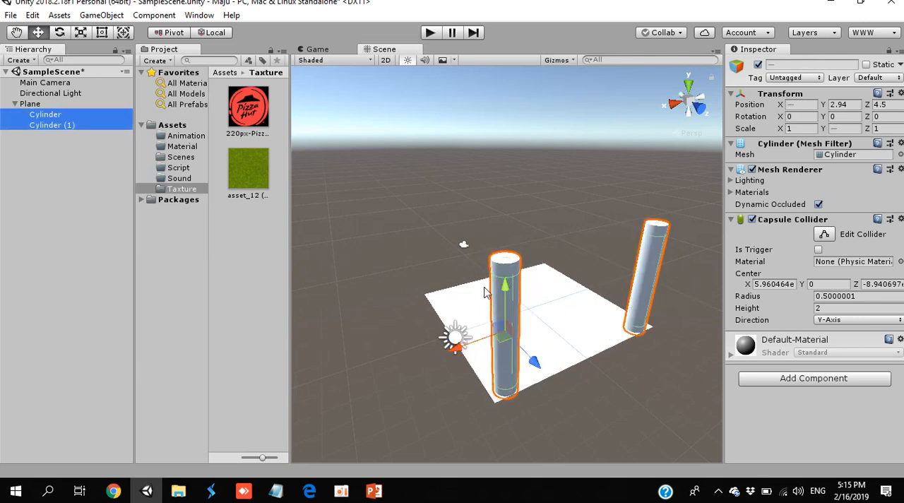
key("ctrl+d")
left_click_drag(534, 356, 436, 246)
left_click(578, 313)
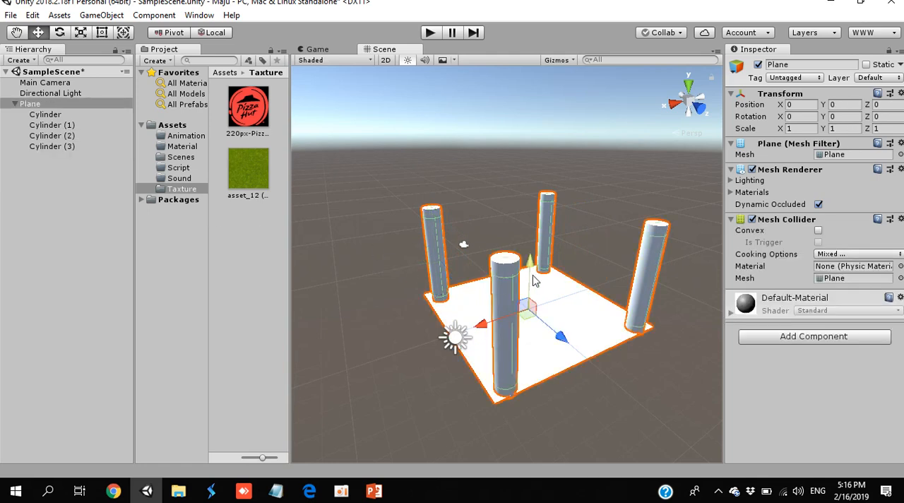
- Add a 3D Cube to the scene and make it a child of the Plane
left_click(44, 104)
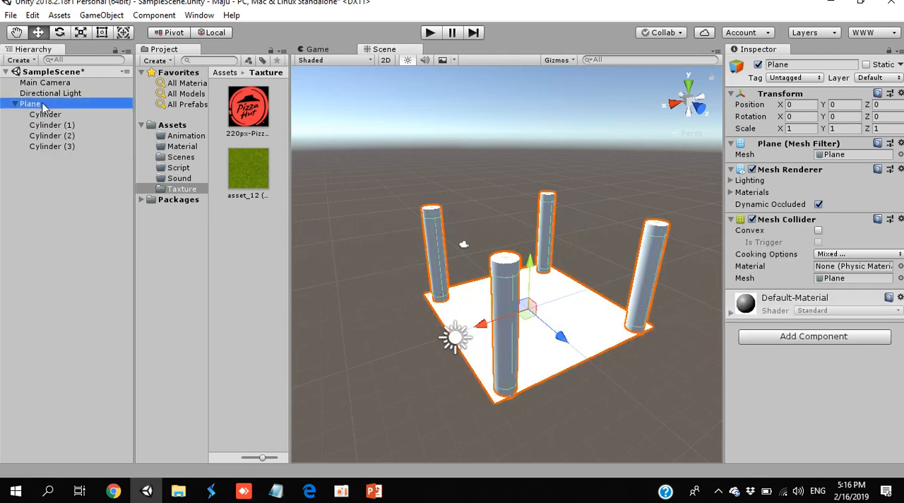
left_click(20, 60)
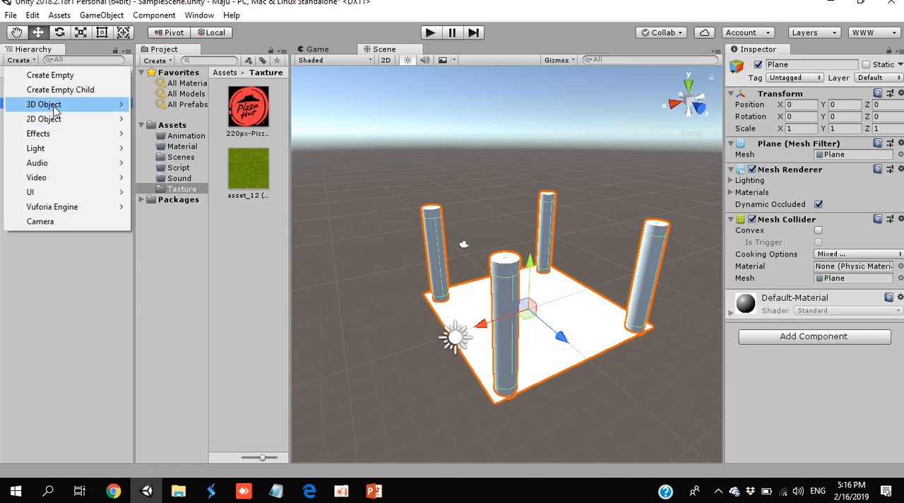
mouse_move(54, 108)
left_click(161, 105)
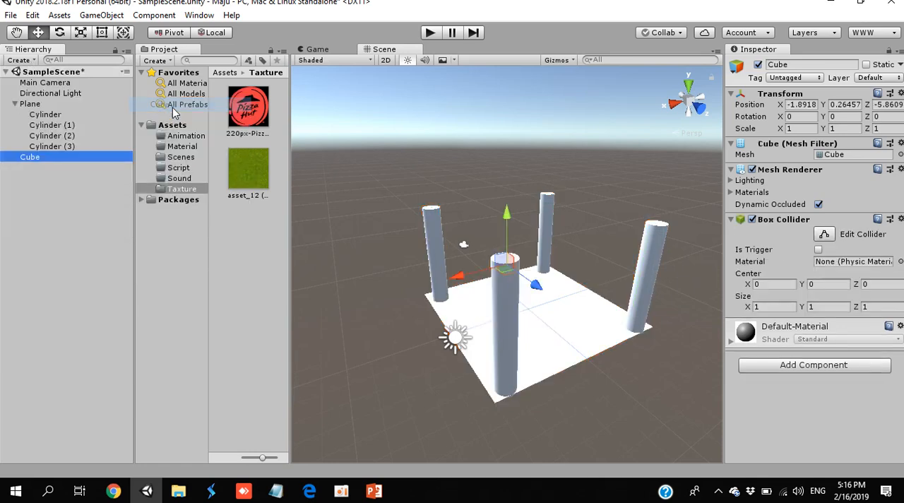
left_click_drag(31, 159, 39, 106)
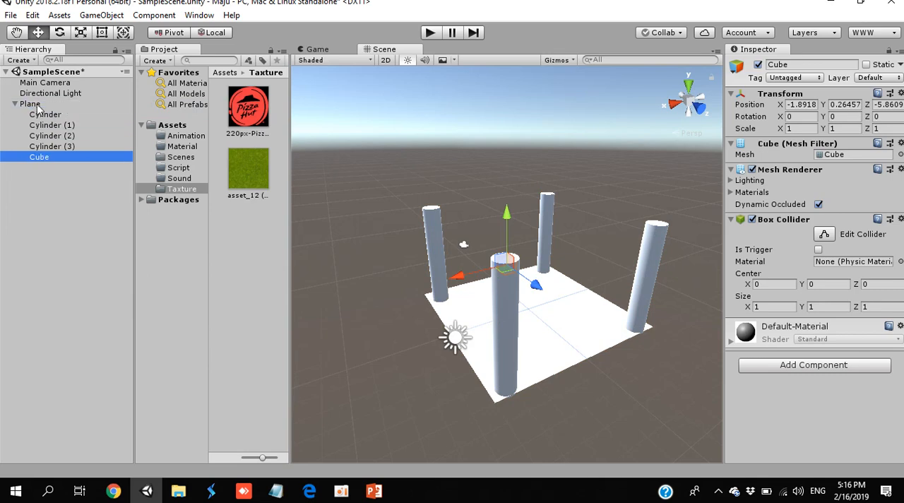
- Set the Cube's Position to X 0, Y 0, Z 0
left_click(791, 104)
type("0")
key("Tab")
type("0")
key("Tab")
type("0")
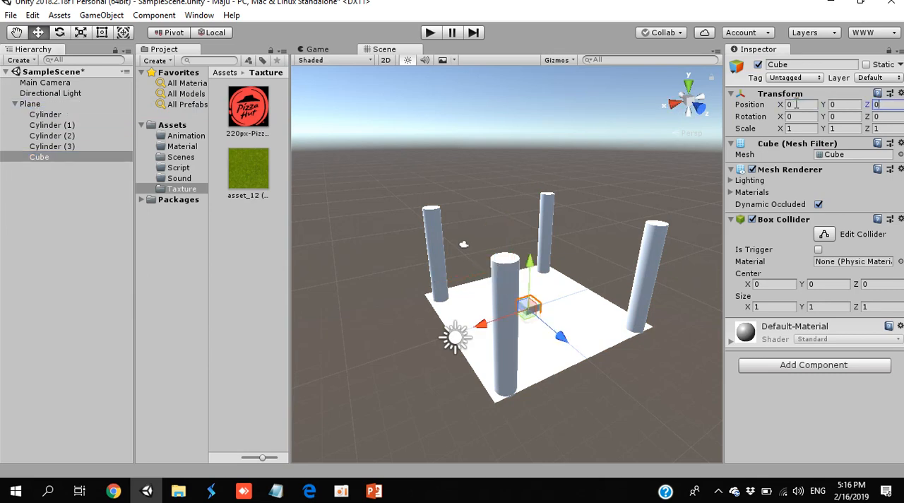
- Set the Cube's Scale to X 10, Y 0.3, Z 10 so it forms a thin slab covering the Plane
left_click(82, 34)
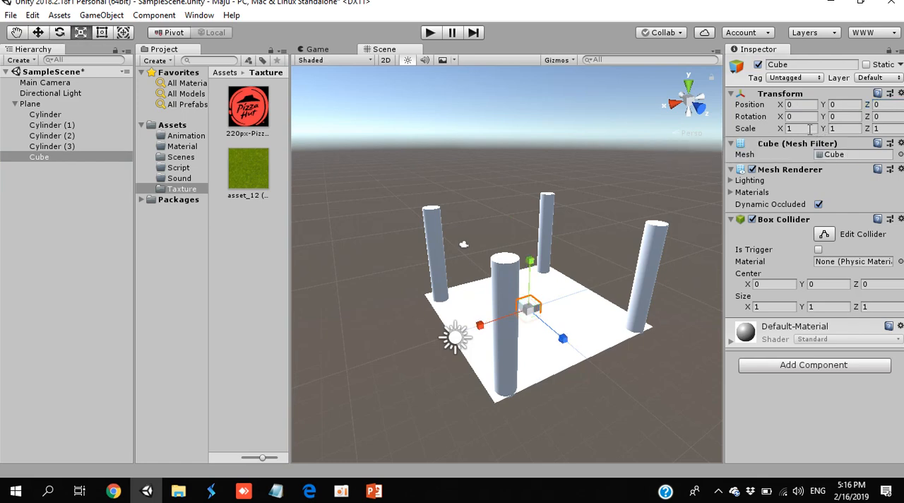
left_click(809, 128)
type("10")
key("Tab")
key("Tab")
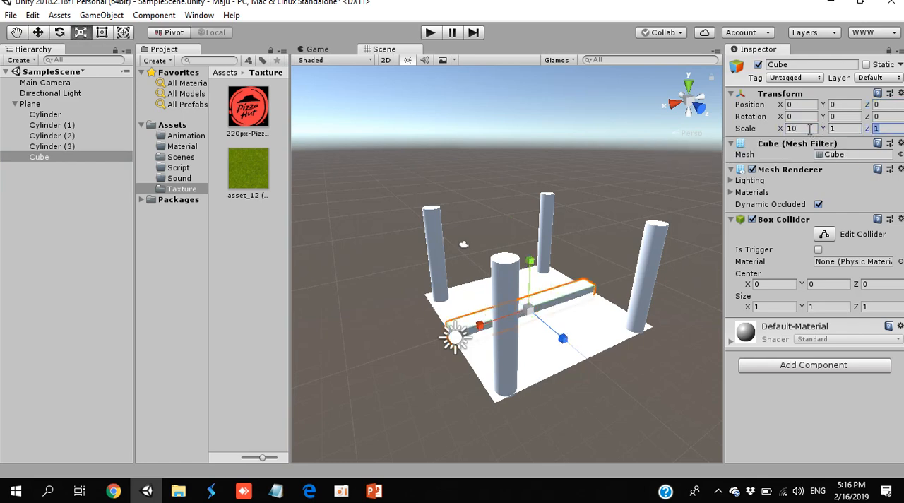
type("10")
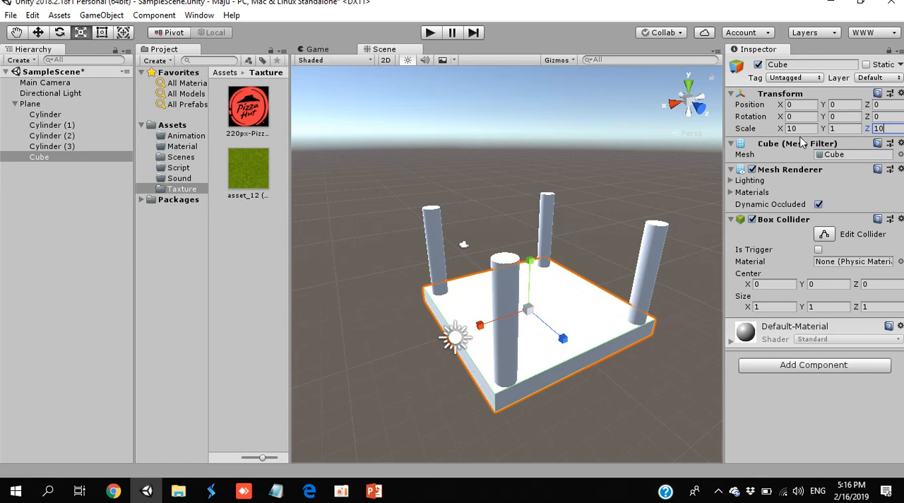
left_click(837, 129)
type(".3")
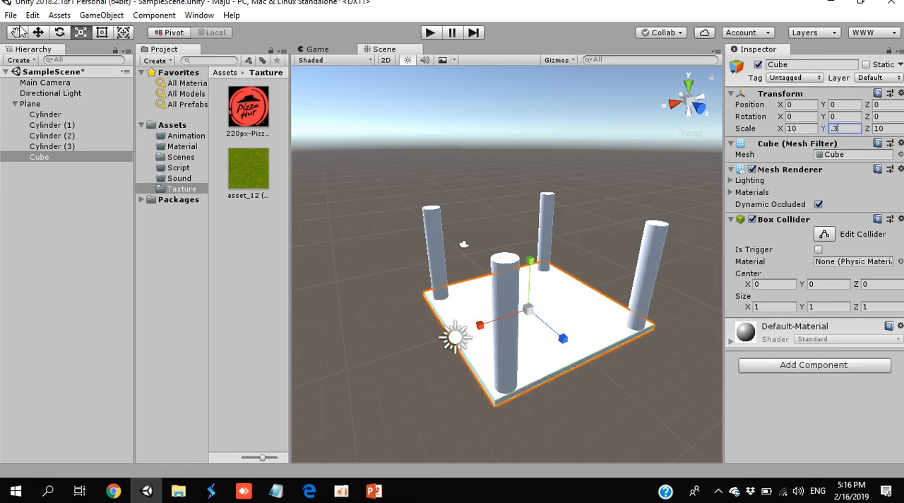
- Raise the Cube slab to about mid-height of the Cylinders and duplicate it as an upper slab at Y 5.49
left_click(38, 32)
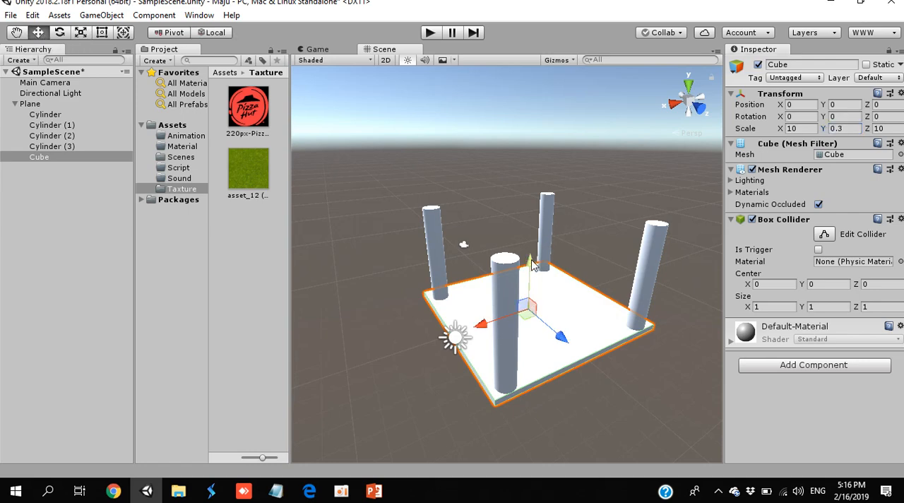
left_click_drag(533, 264, 539, 177)
key("ctrl+d")
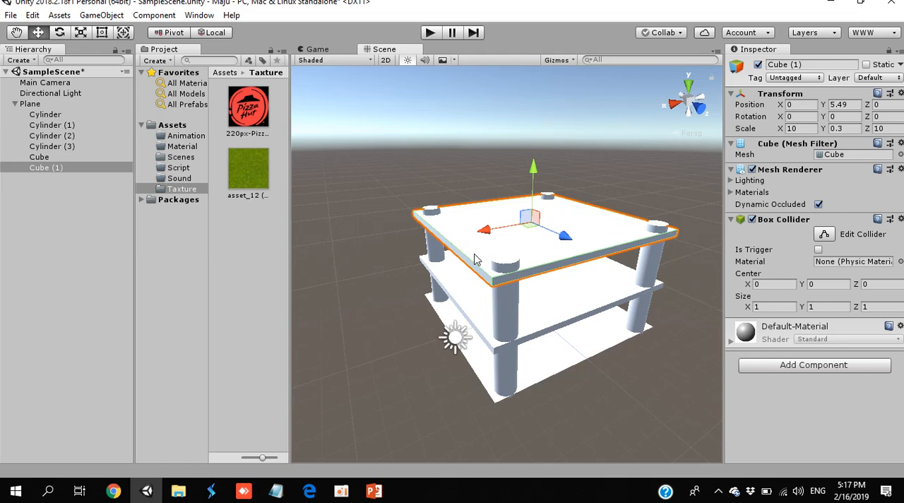
- Create a new material in the project's Material folder and name it floor
left_click(178, 147)
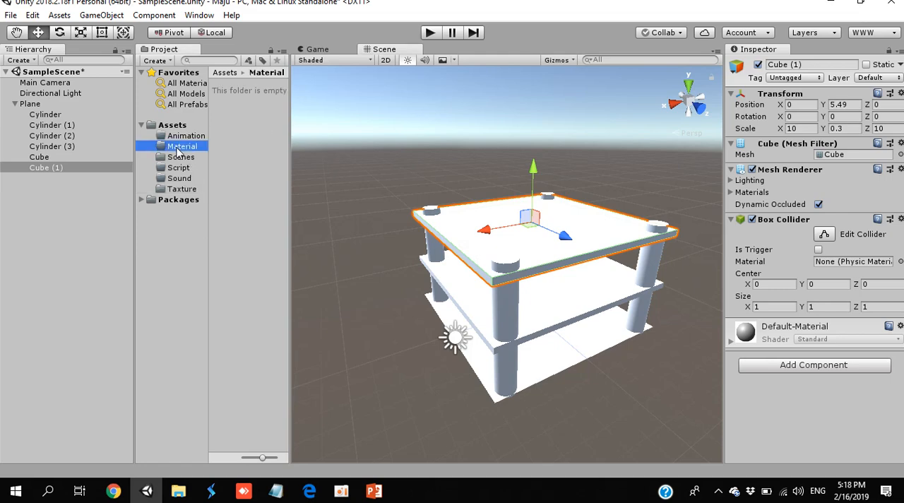
left_click(162, 62)
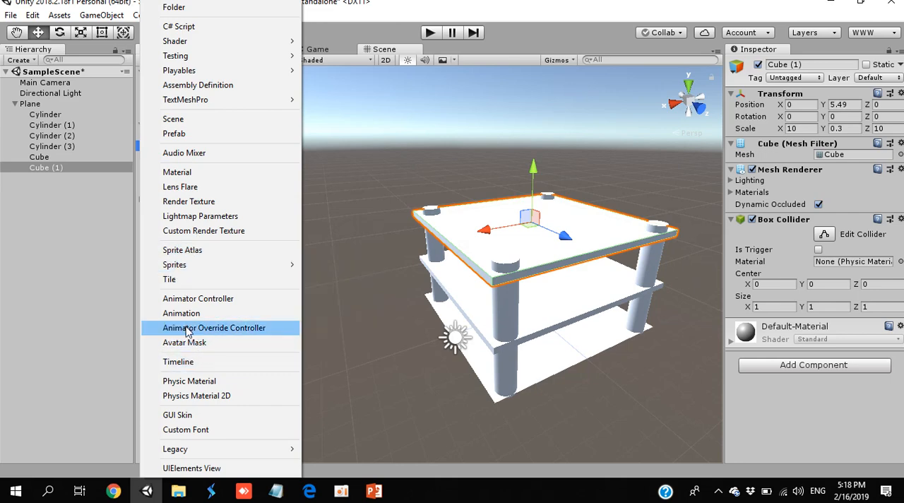
left_click(202, 174)
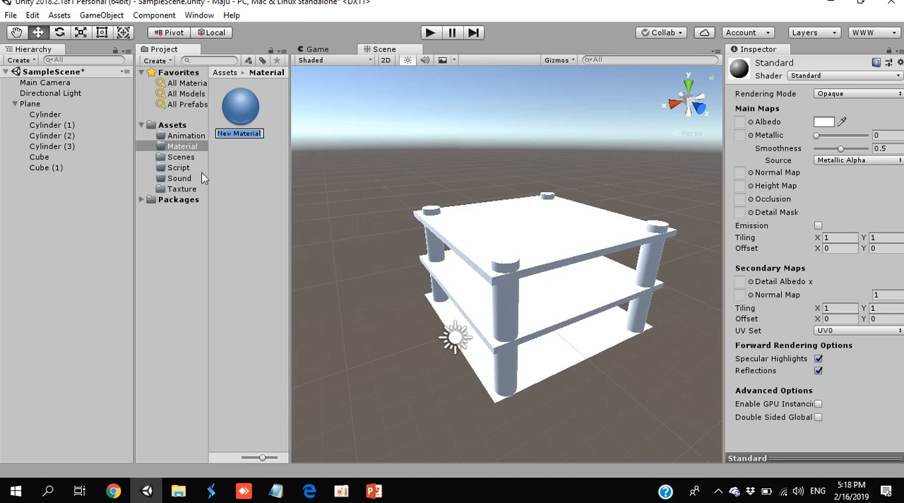
key("Return")
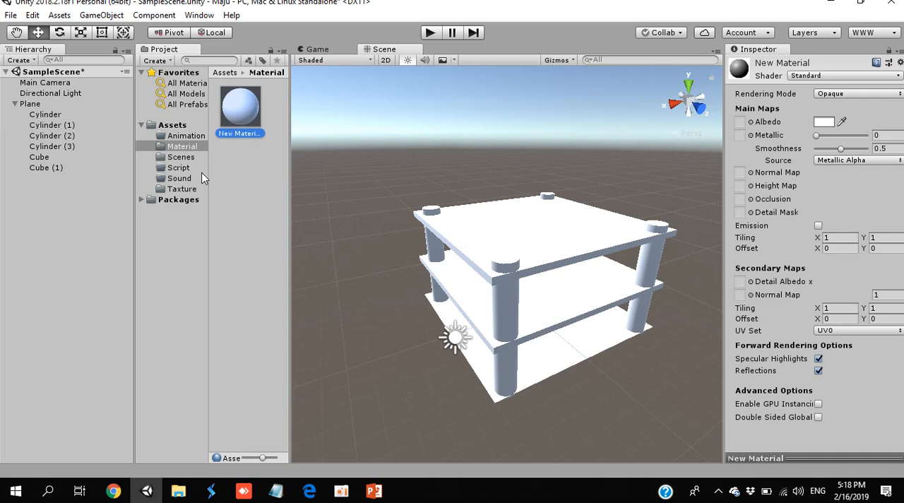
right_click(235, 121)
left_click(268, 190)
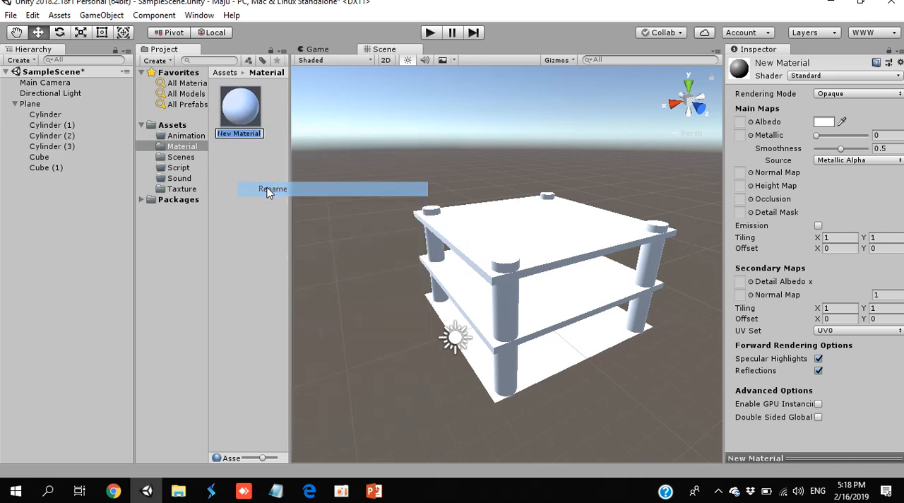
type("floor")
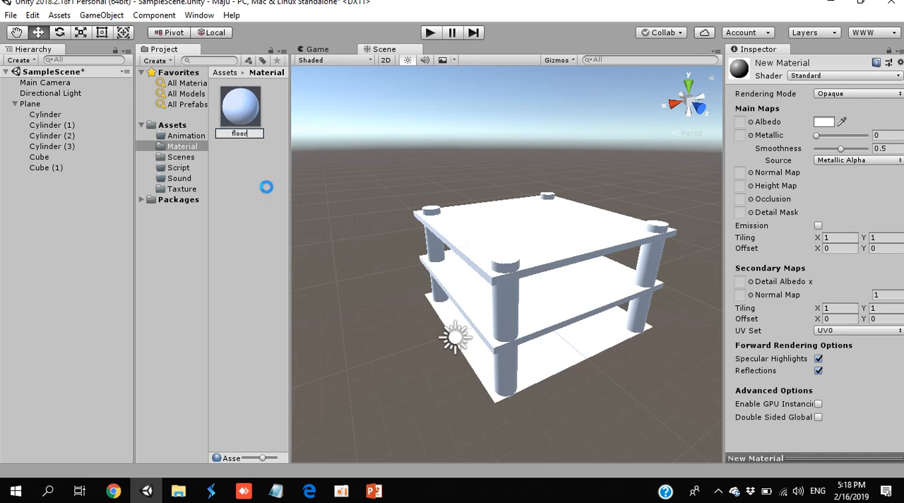
key("Return")
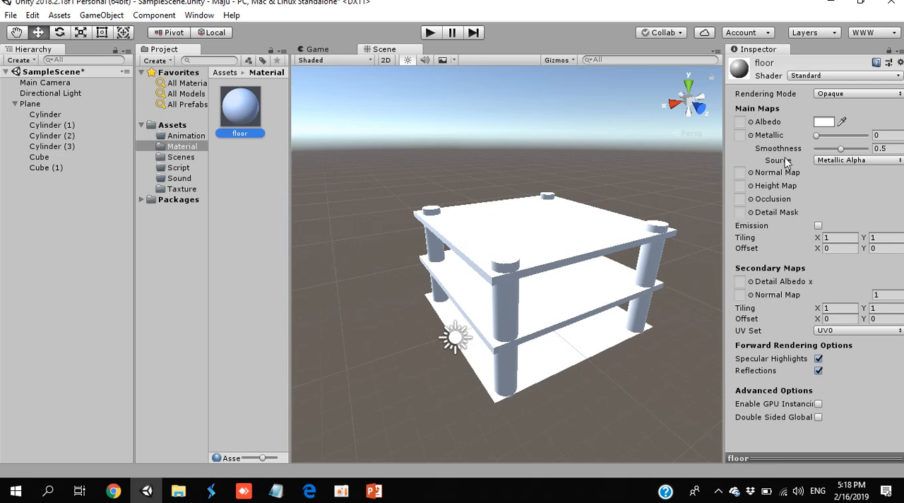
- Set the floor material's Albedo colour to dark red, hexadecimal A20000
left_click(823, 122)
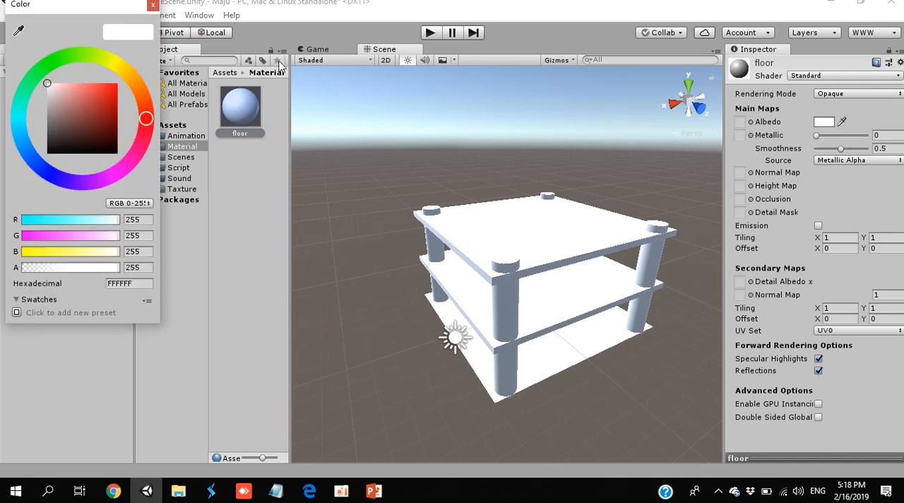
left_click_drag(69, 106, 120, 110)
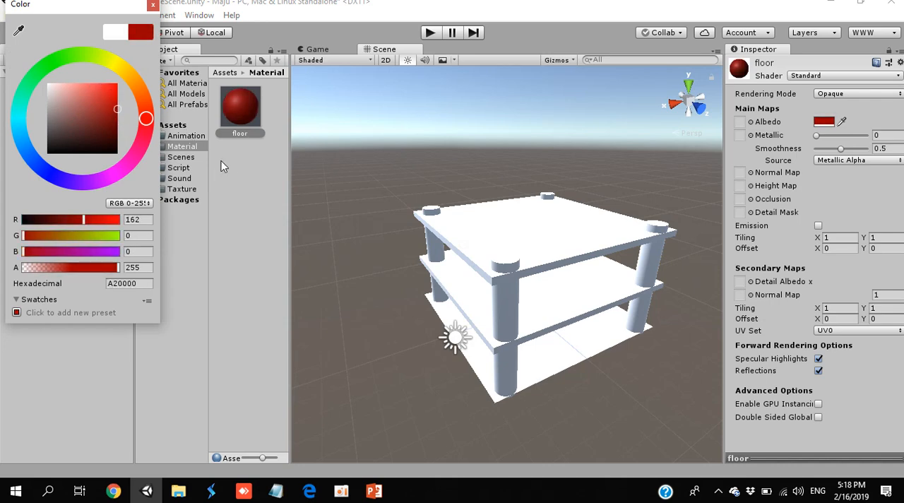
left_click(249, 113)
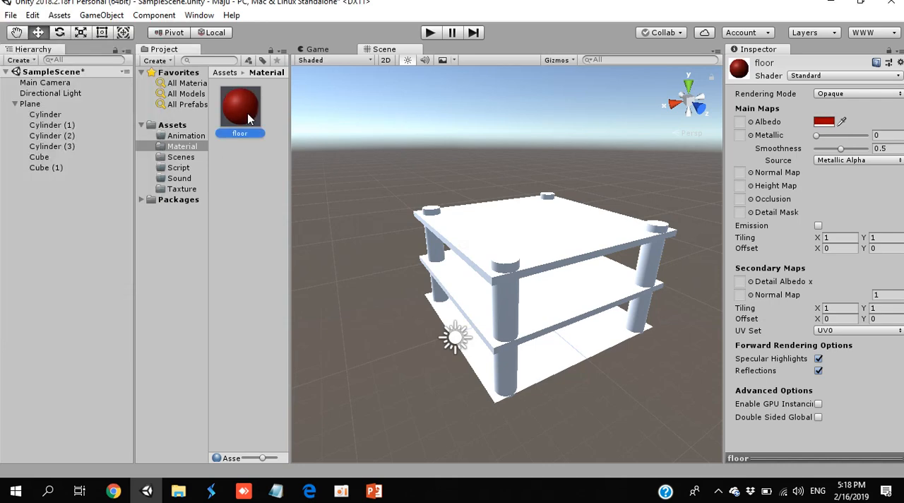
- Apply the floor material to the middle slab, the upper slab and the Plane
left_click_drag(248, 113, 455, 284)
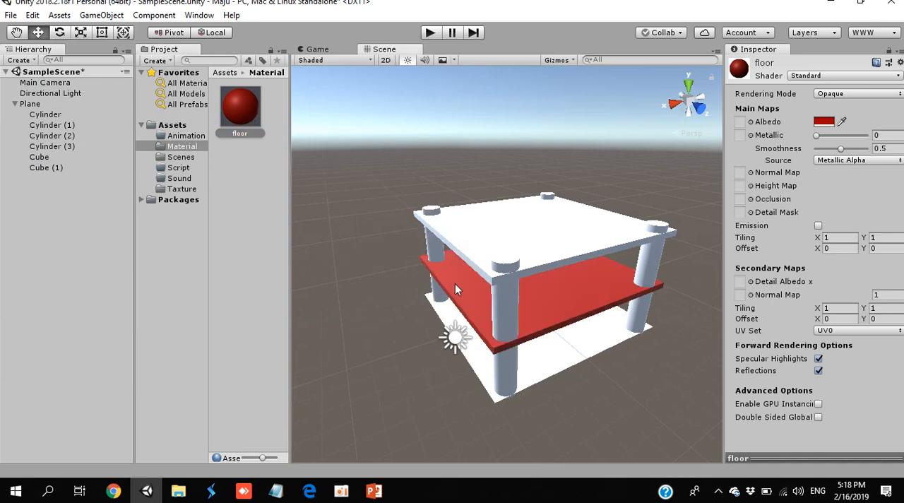
left_click_drag(237, 108, 473, 223)
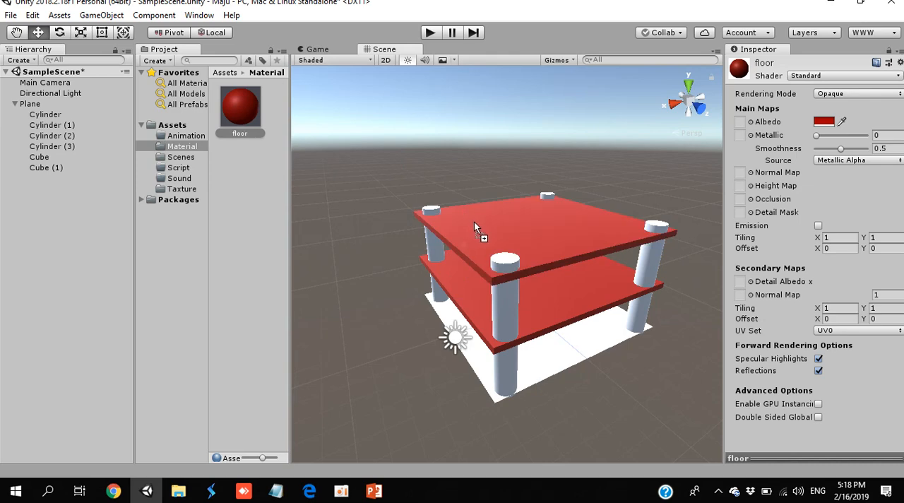
left_click_drag(251, 118, 539, 375)
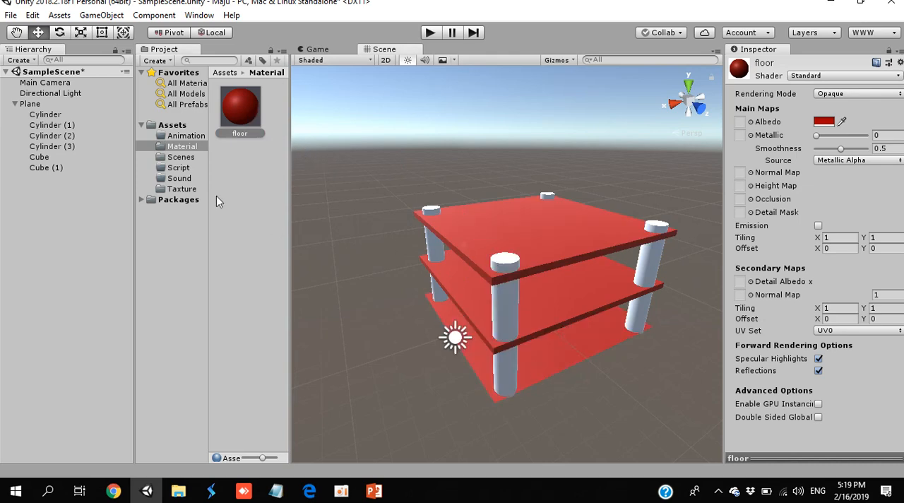
- Create a second material in the Material folder and name it black
left_click(159, 62)
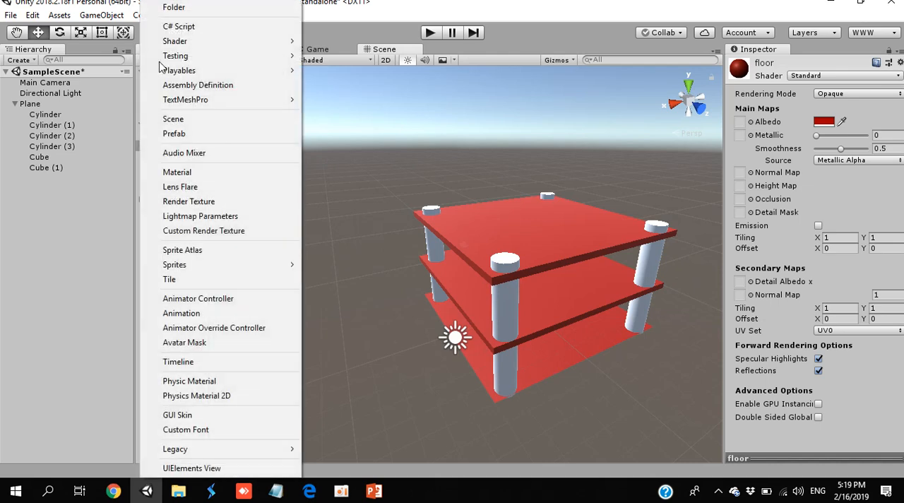
left_click(199, 174)
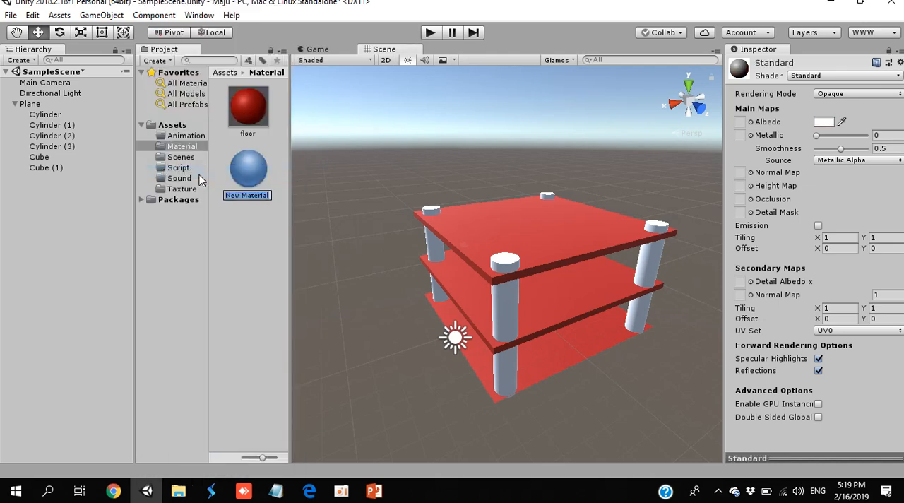
type("black")
key("Return")
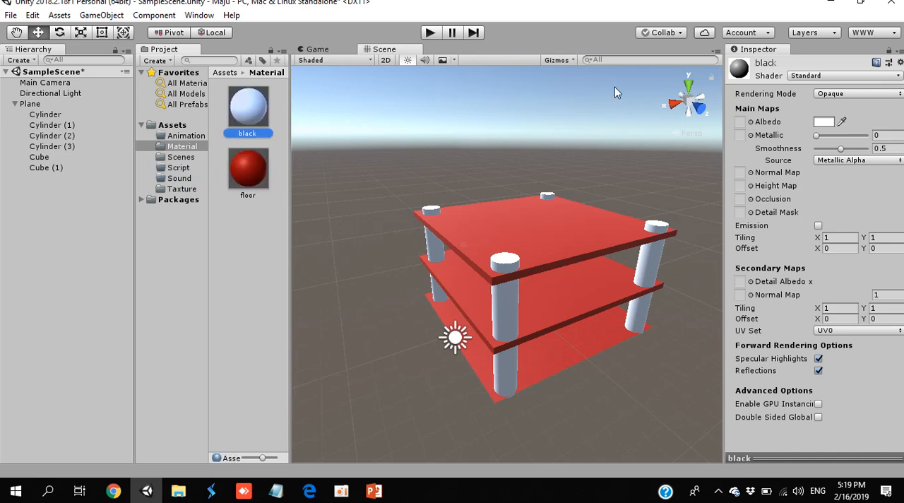
- Set the Albedo colour of the second material to black
left_click(823, 123)
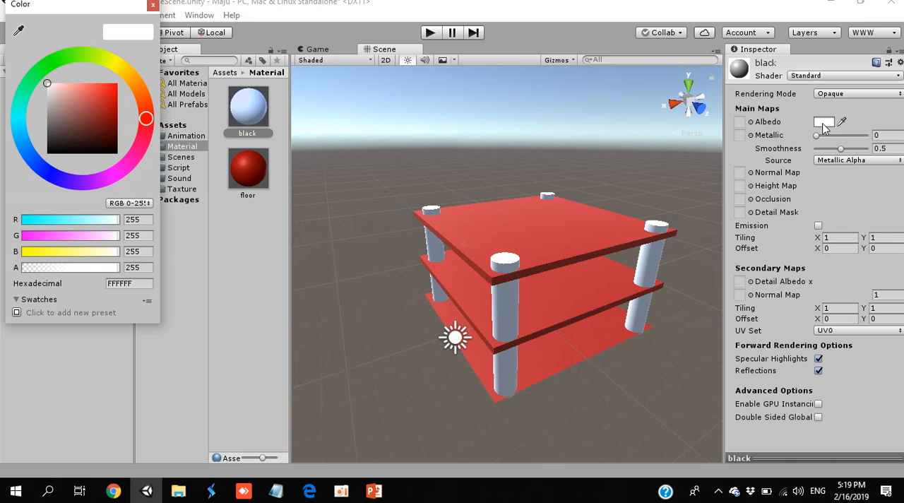
left_click_drag(117, 124, 16, 188)
left_click(255, 108)
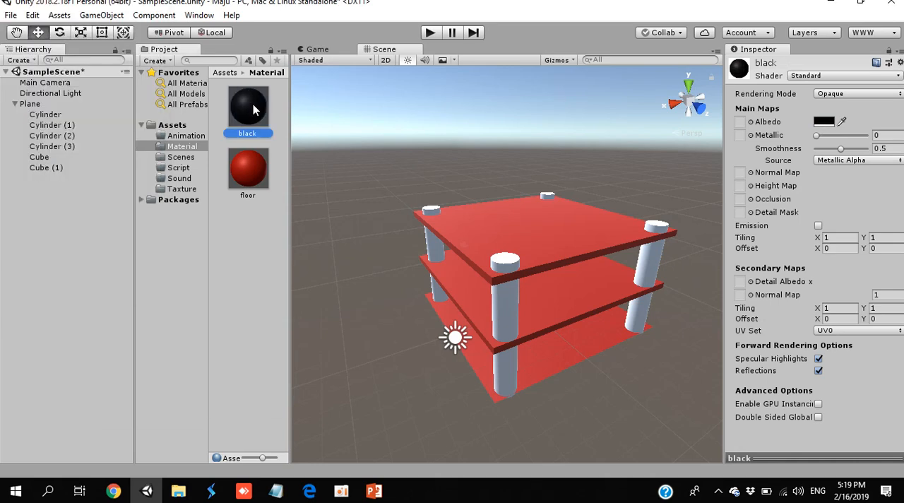
- Apply the black material to all four corner Cylinders and select the parent Plane
left_click_drag(238, 106, 510, 306)
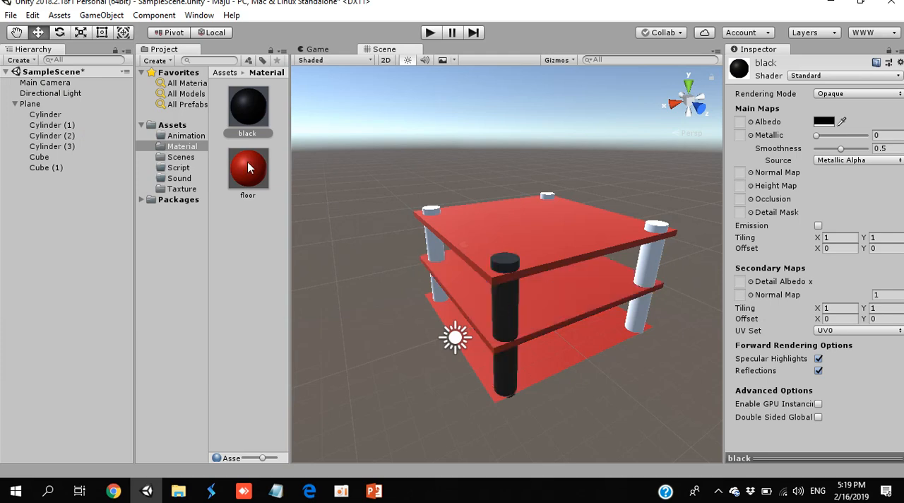
left_click_drag(259, 120, 433, 250)
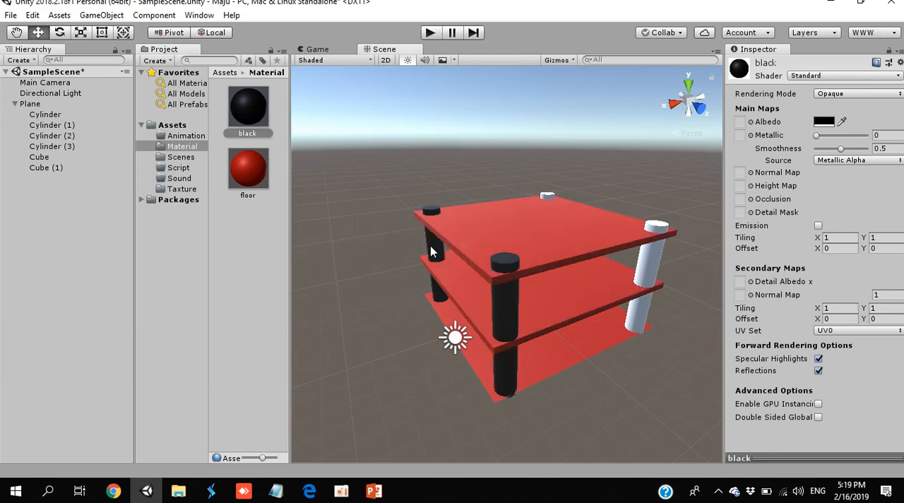
left_click_drag(256, 113, 649, 257)
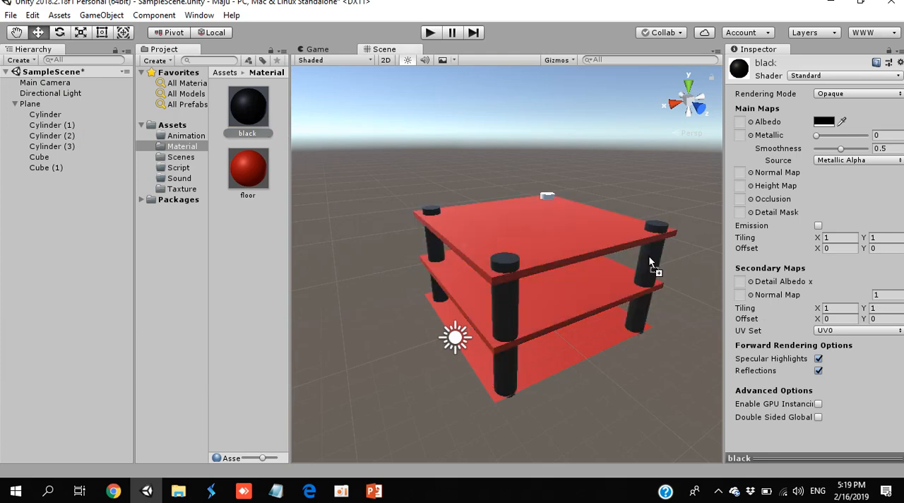
left_click_drag(242, 117, 548, 197)
left_click(45, 106)
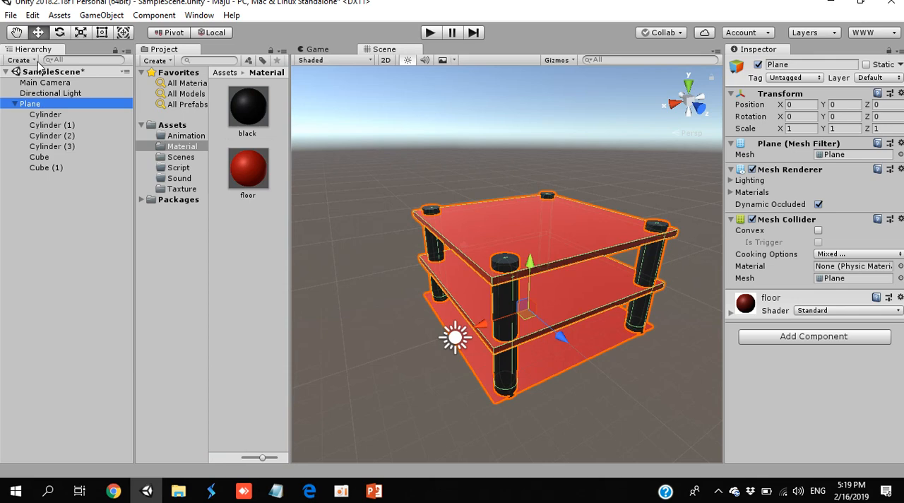
- Add a Sphere to the scene and make it a child of the Plane
left_click(38, 63)
mouse_move(61, 105)
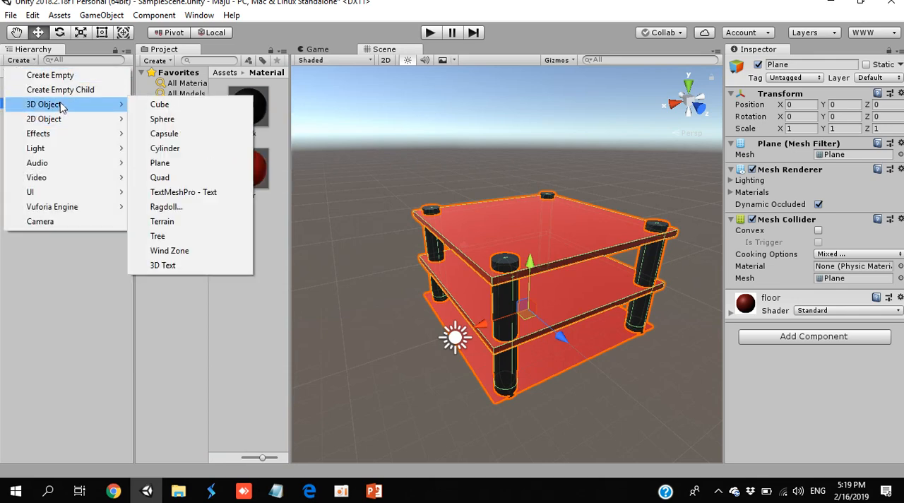
left_click(175, 120)
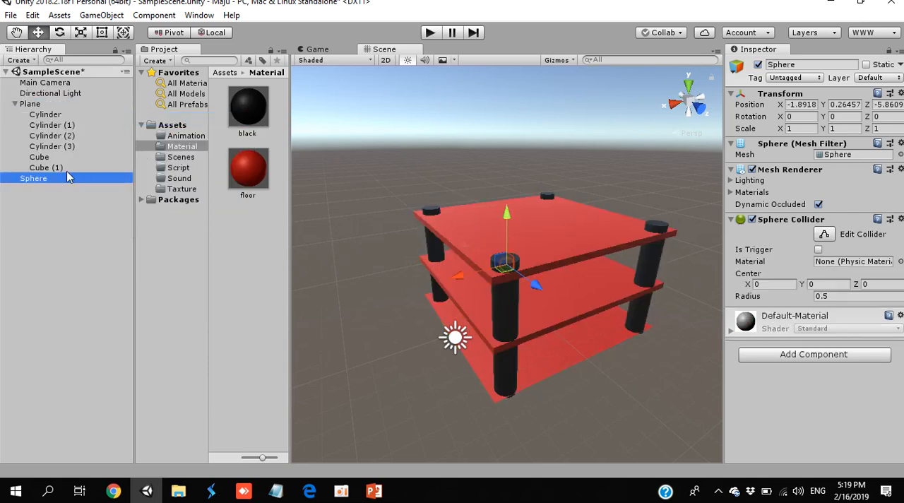
left_click_drag(58, 178, 61, 106)
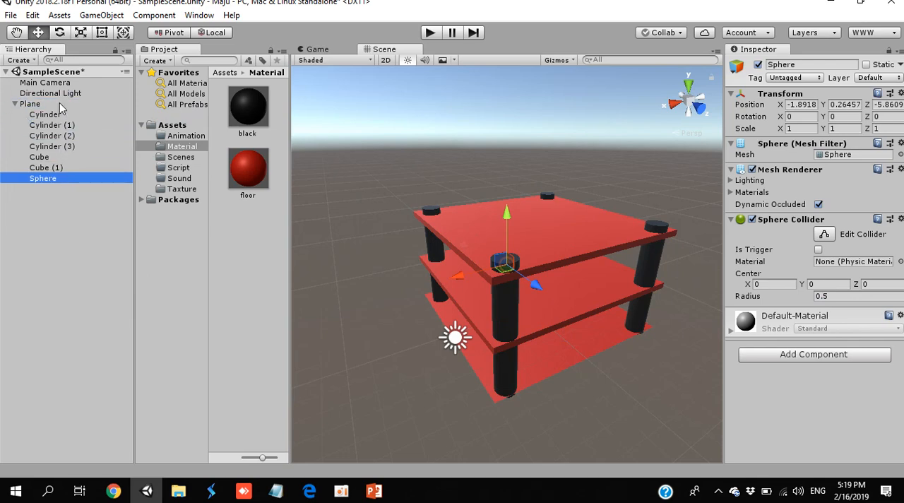
- Set the Sphere's position to 0, 0, 0 relative to the Plane
left_click(807, 104)
type("0")
key("Tab")
type("0")
key("Tab")
type("0")
key("Tab")
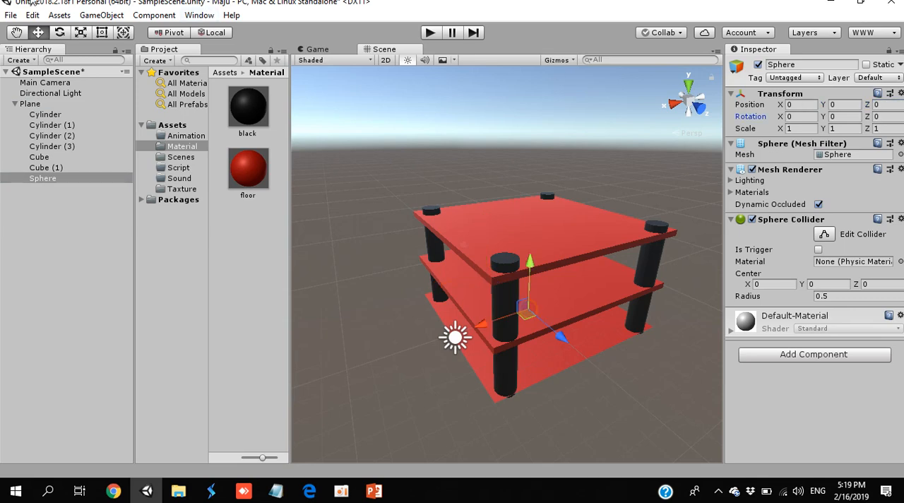
- Scale the Sphere up uniformly to about 8.76 and raise it above the upper slab to Y 7.08
left_click(80, 32)
left_click_drag(528, 311, 658, 336)
key("w")
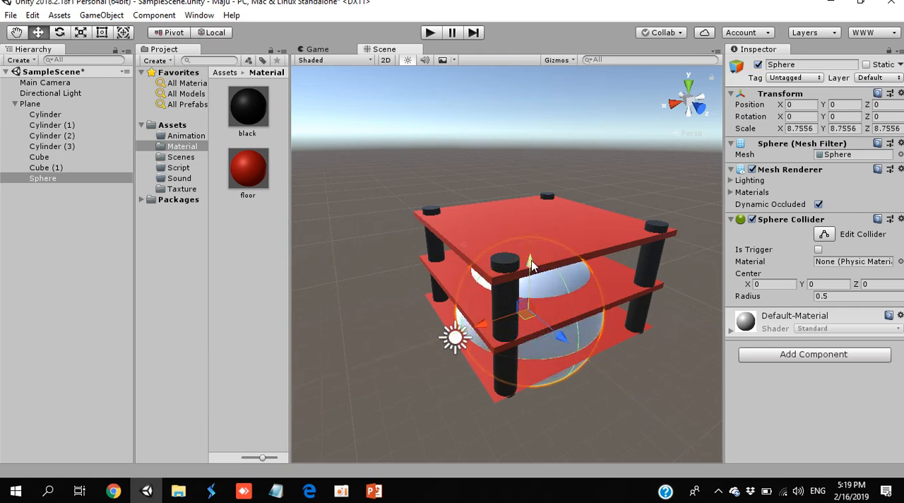
left_click_drag(531, 265, 540, 171)
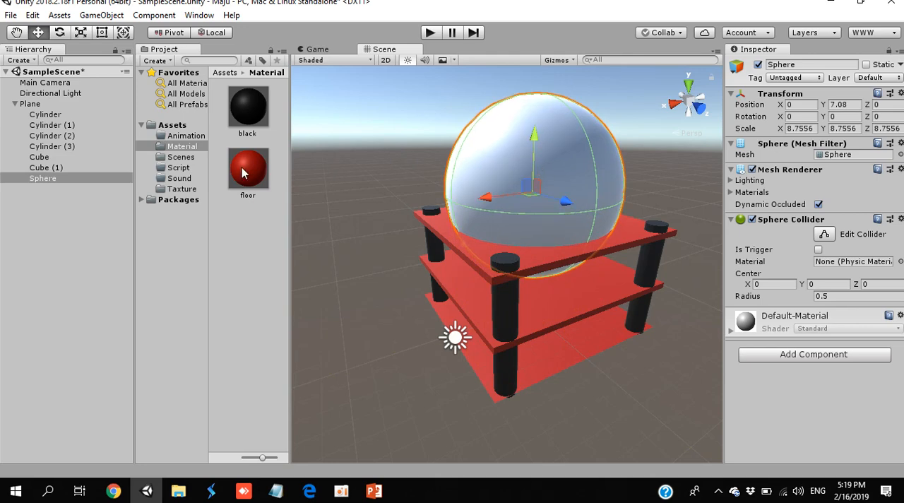
- Apply the black material to the Sphere and shrink it uniformly to a scale of about 6.19
left_click_drag(242, 173, 536, 134)
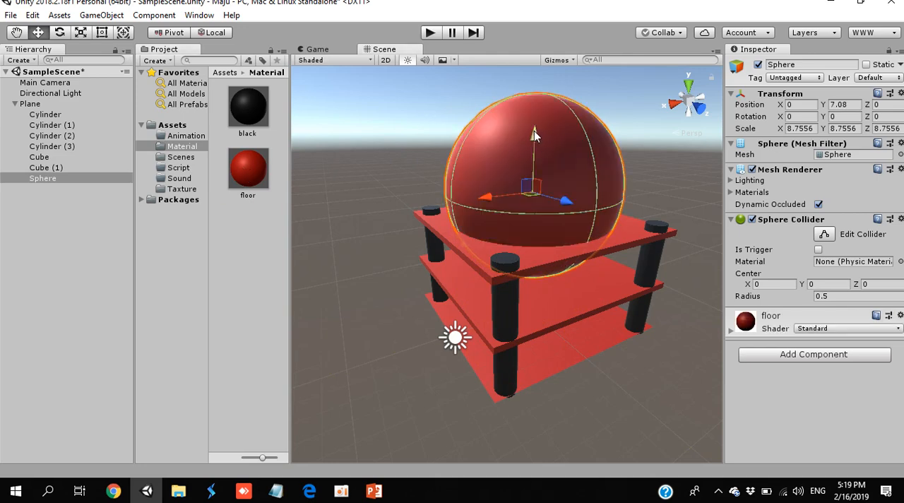
left_click_drag(251, 107, 569, 182)
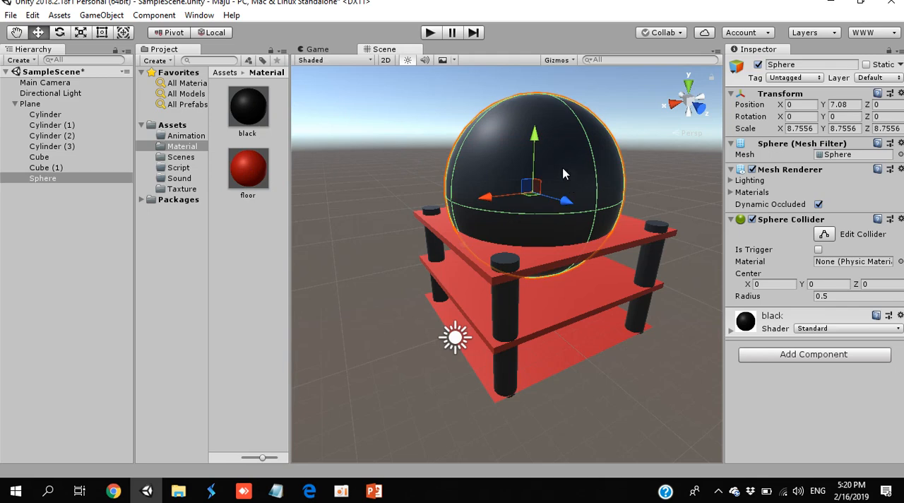
key("e")
key("w")
key("e")
key("r")
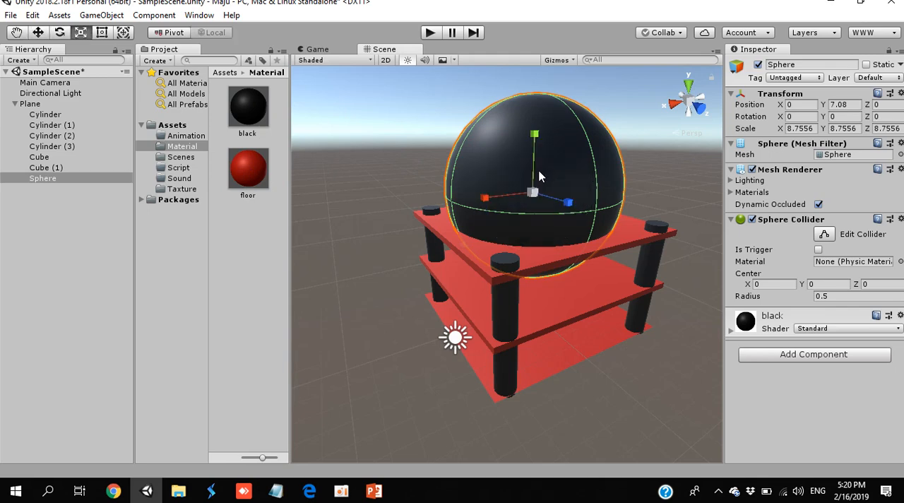
left_click_drag(534, 193, 533, 207)
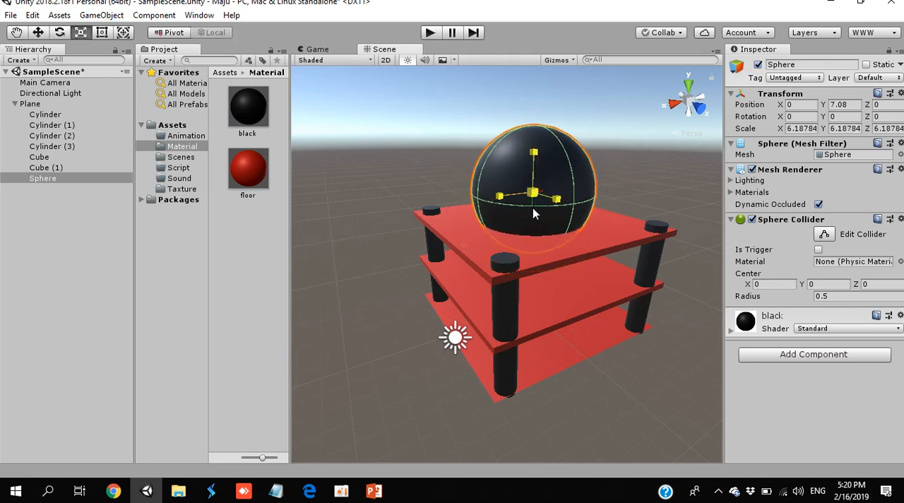
left_click(618, 181)
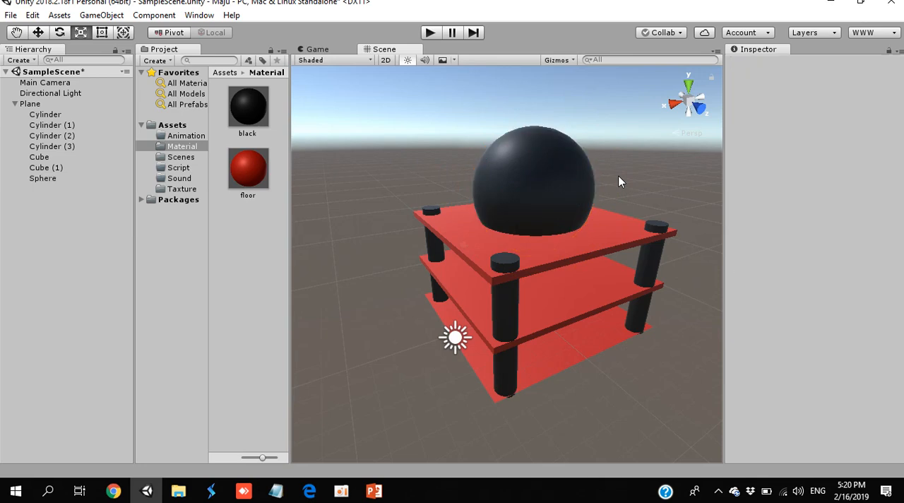
- On the Sphere's black material, keep the Standard shader and set Smoothness to 0.73 and Metallic to 0
left_click(560, 185)
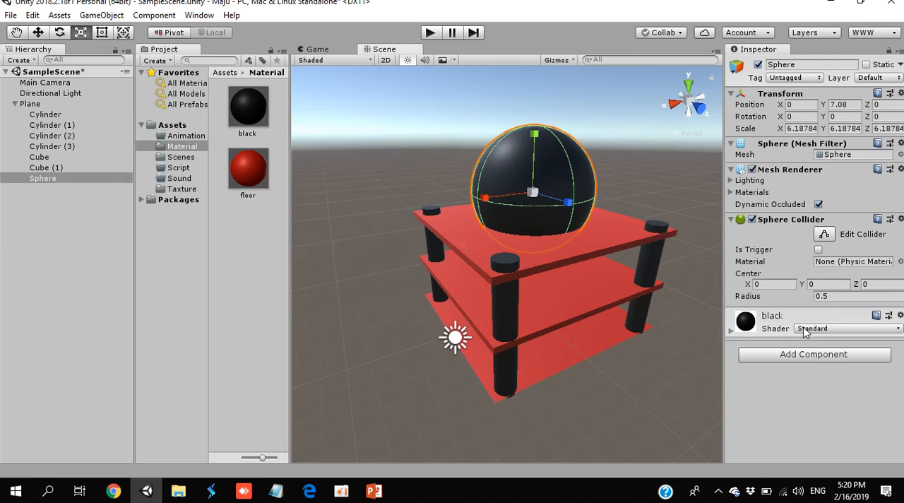
left_click(731, 330)
left_click(825, 329)
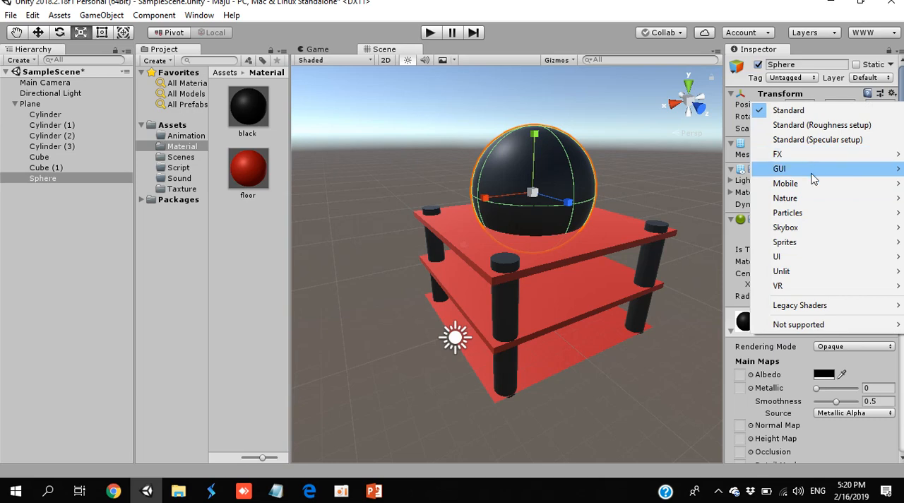
mouse_move(812, 185)
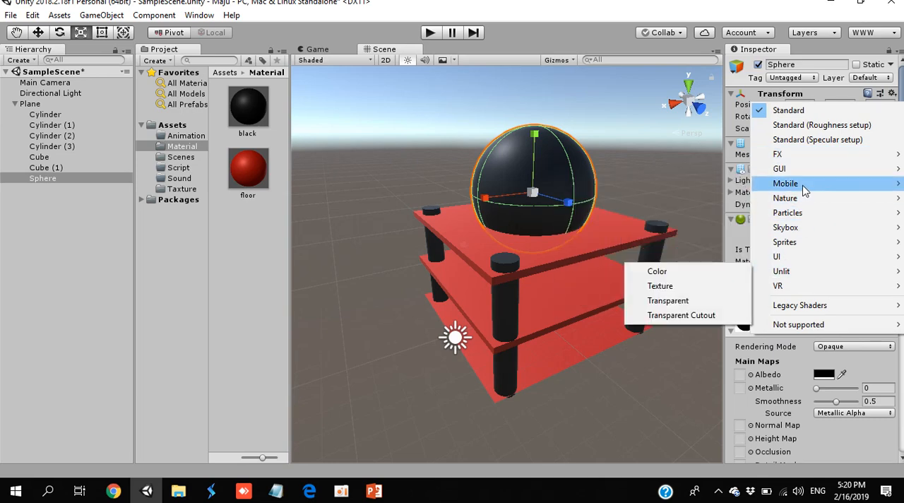
left_click(790, 111)
left_click_drag(817, 389, 853, 413)
right_click_drag(631, 325, 621, 371)
key("w")
left_click_drag(853, 401, 813, 393)
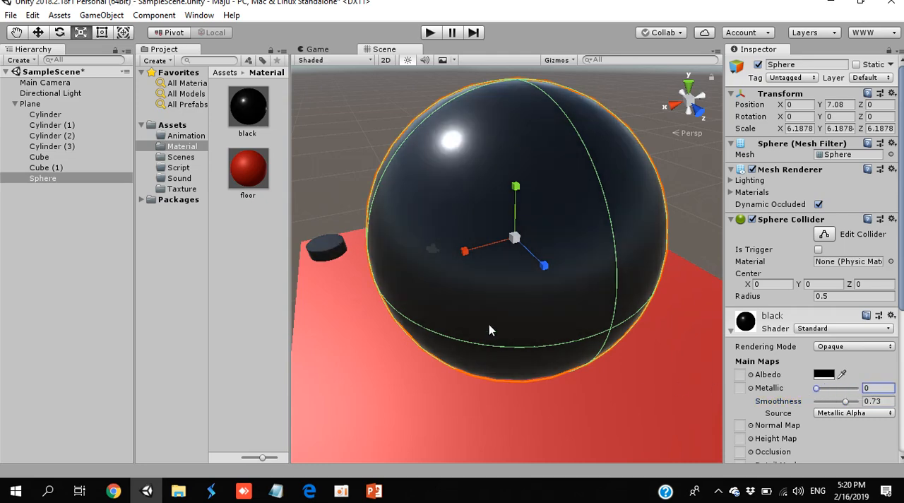
scroll(489, 326, "down", 15)
scroll(487, 326, "up", 3)
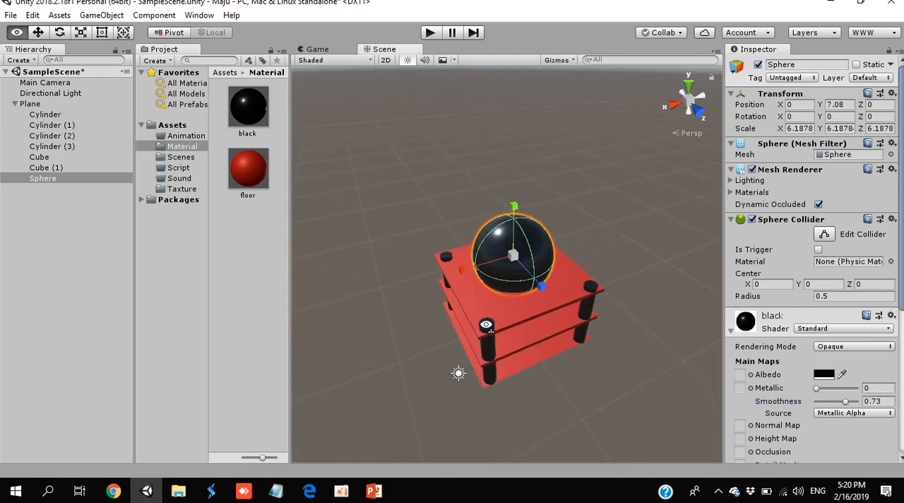
scroll(486, 325, "up", 5)
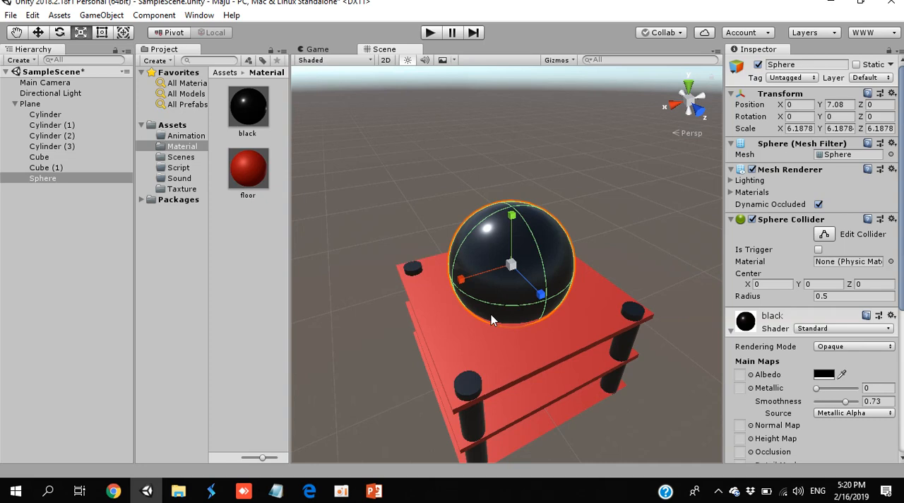
- Save SampleScene with the finished structure and open the Scenes folder of the project
left_click(99, 219)
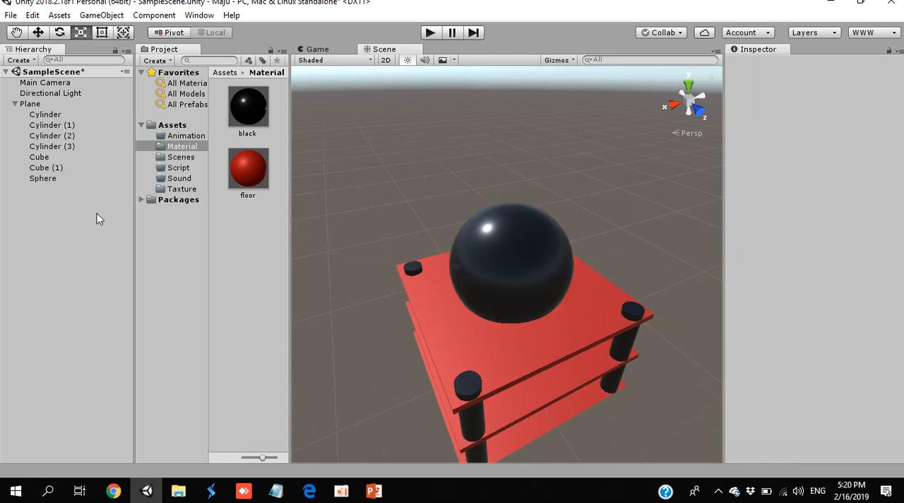
left_click(174, 158)
key("ctrl+s")
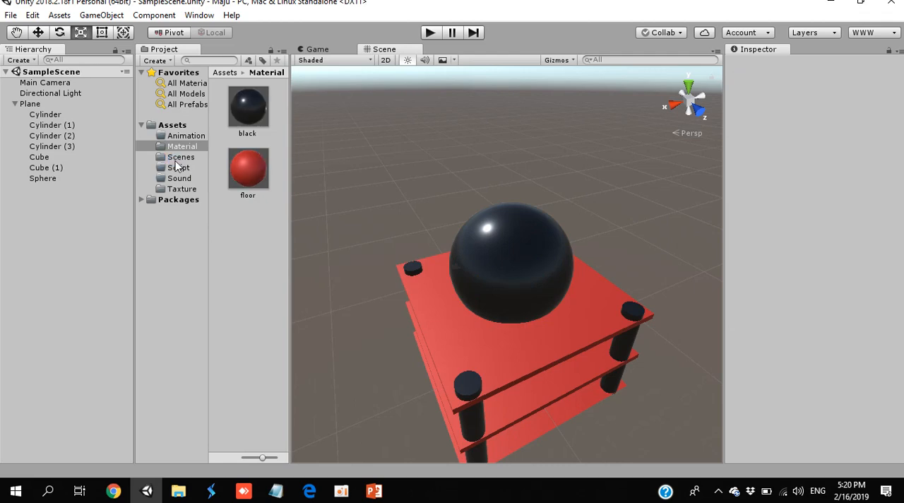
left_click(165, 158)
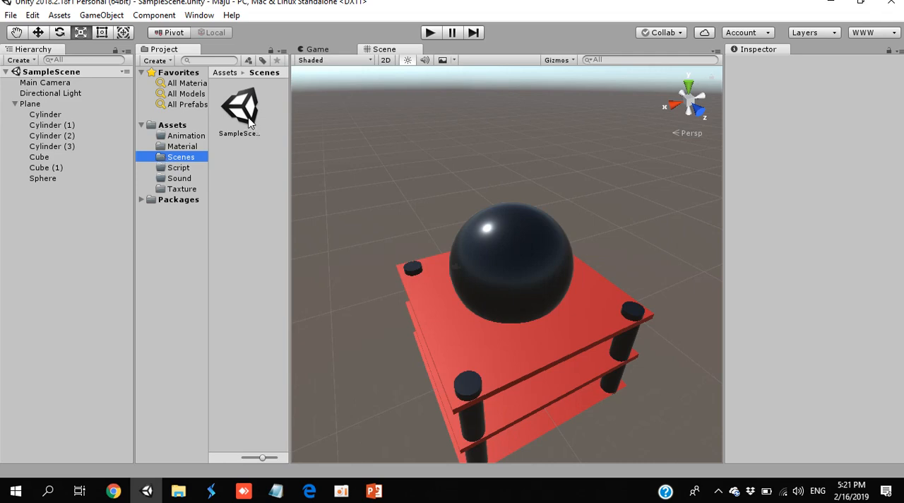
left_click(350, 150)
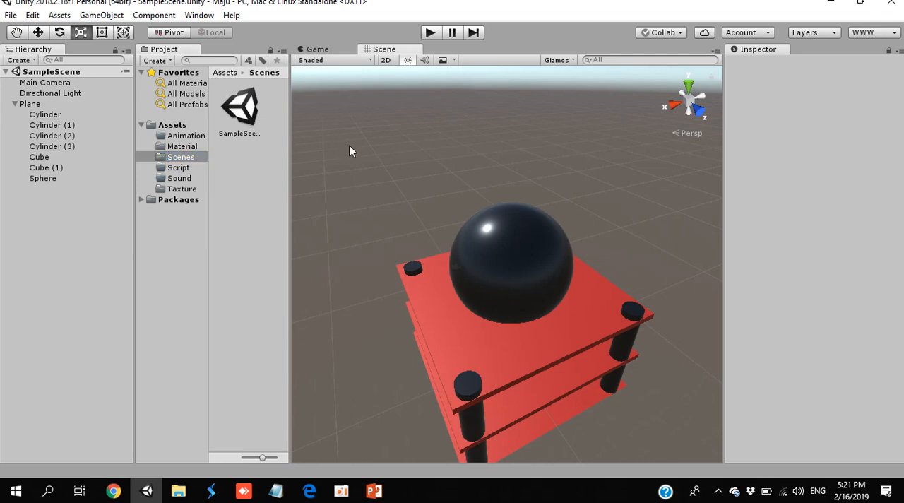
- Create a new empty scene, then reopen SampleScene from the Scenes folder
key("ctrl+n")
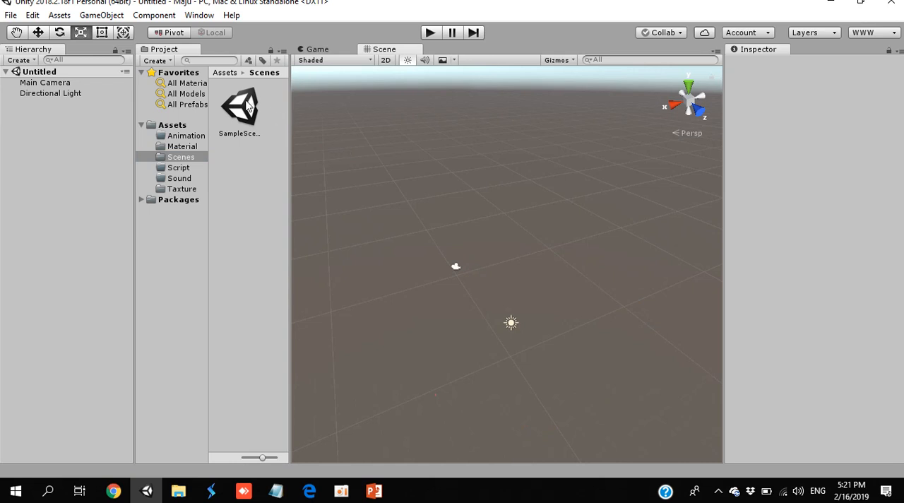
double_click(244, 106)
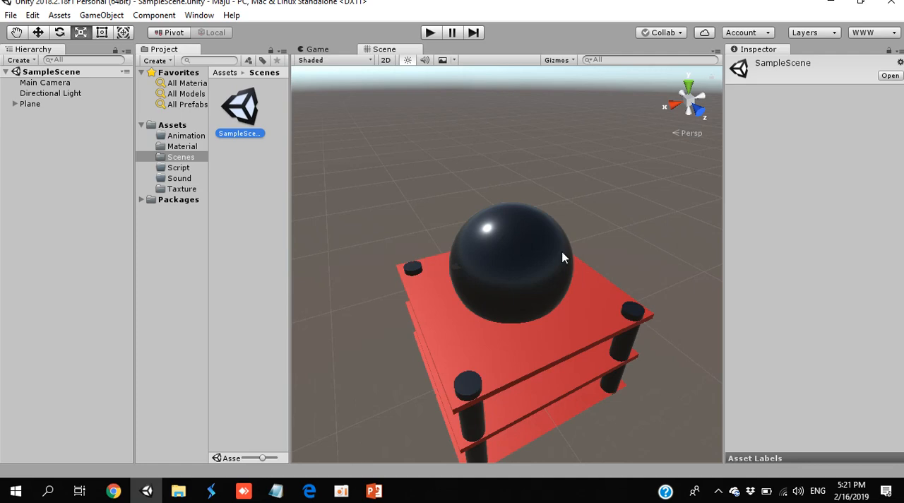
- Create a new scene and add a Plane at position 0, 0, 0
key("ctrl+n")
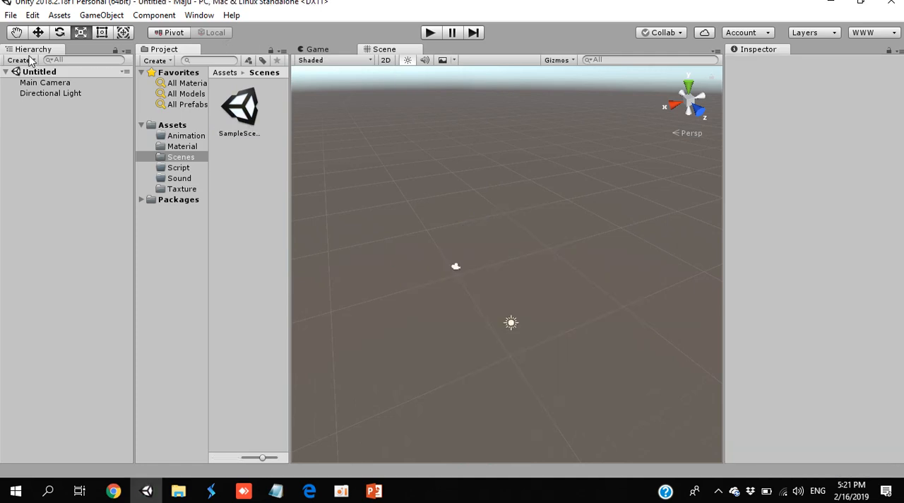
left_click(31, 61)
mouse_move(65, 106)
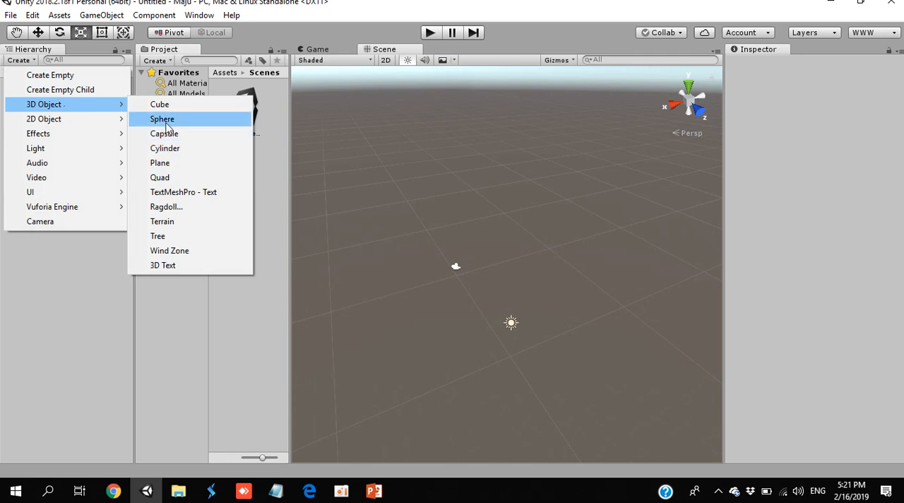
left_click(182, 163)
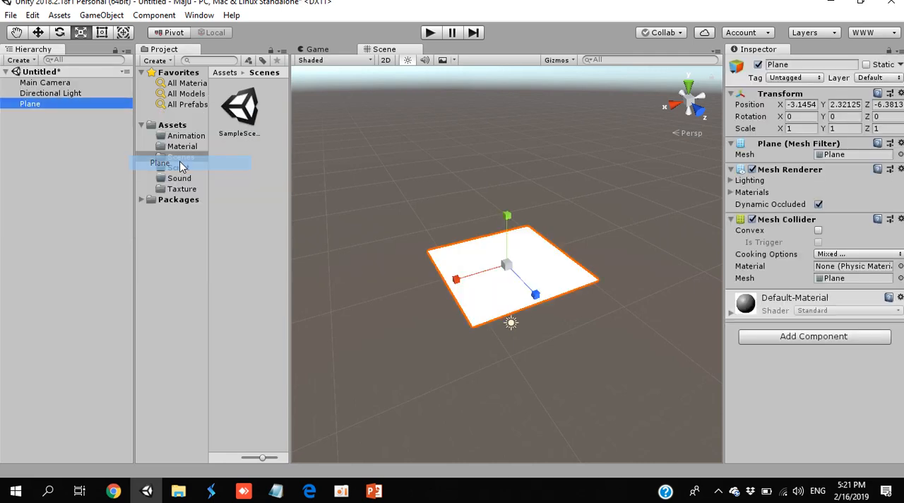
left_click(803, 105)
type("0")
key("Tab")
type("0")
key("Tab")
type("0")
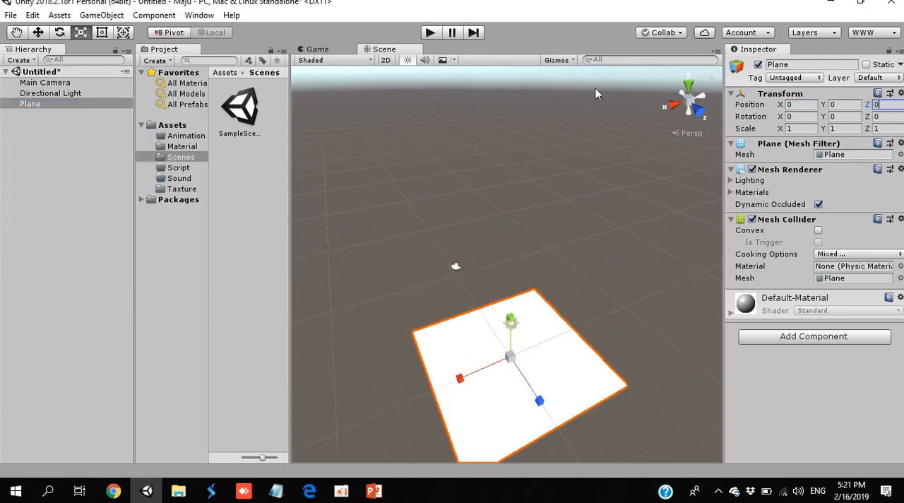
- Add a Cube at position 0, 0, 0 and stretch it along X to a scale of about 6.6
left_click(32, 62)
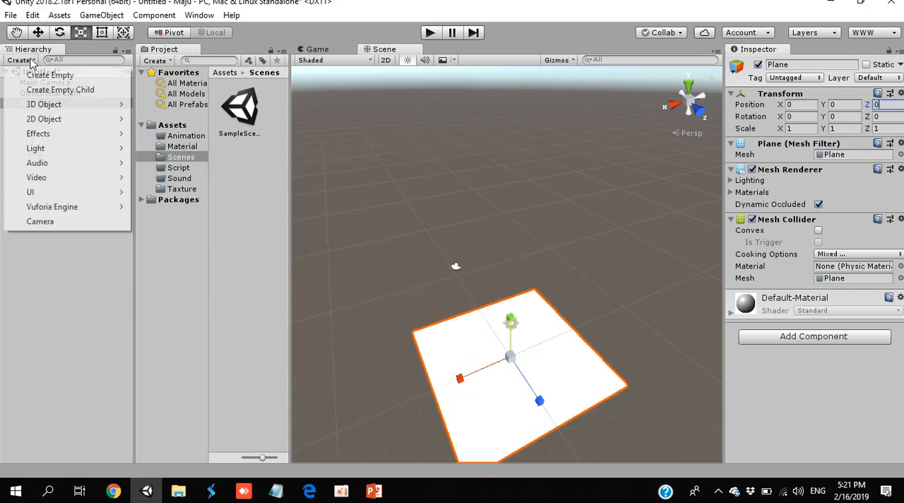
mouse_move(79, 104)
left_click(174, 106)
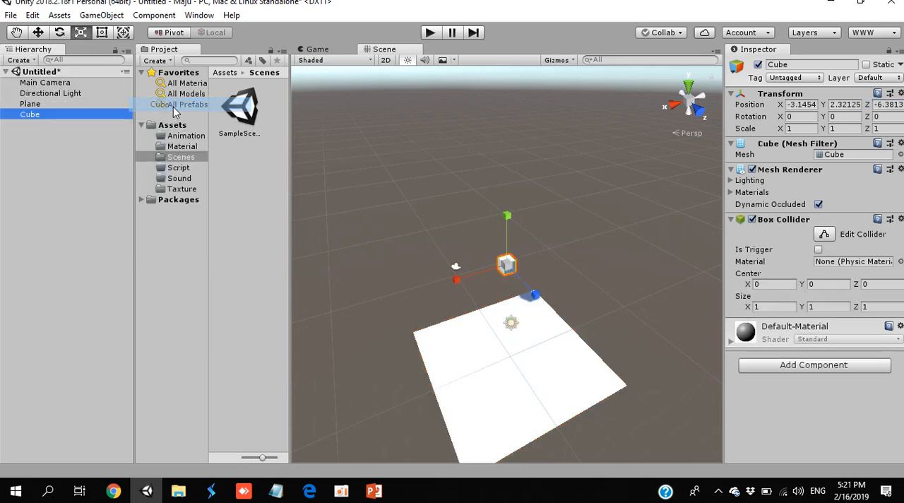
left_click(801, 105)
type("0")
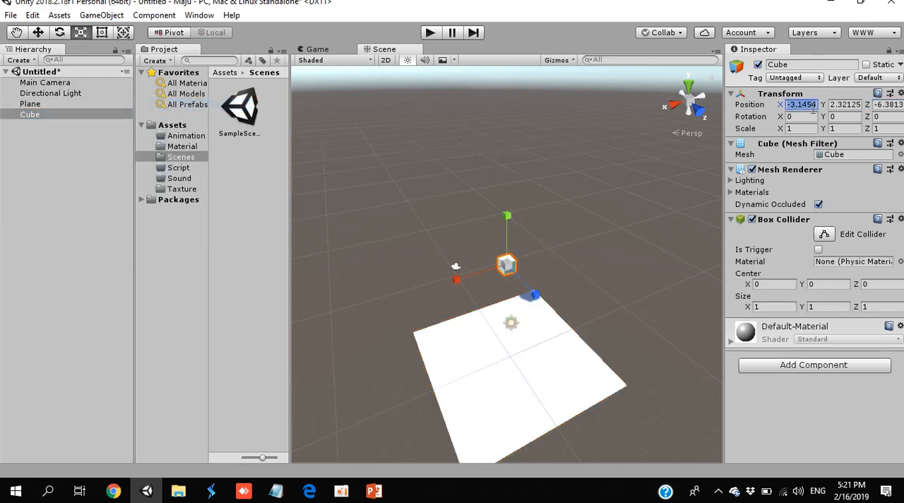
key("Tab")
type("0")
key("Tab")
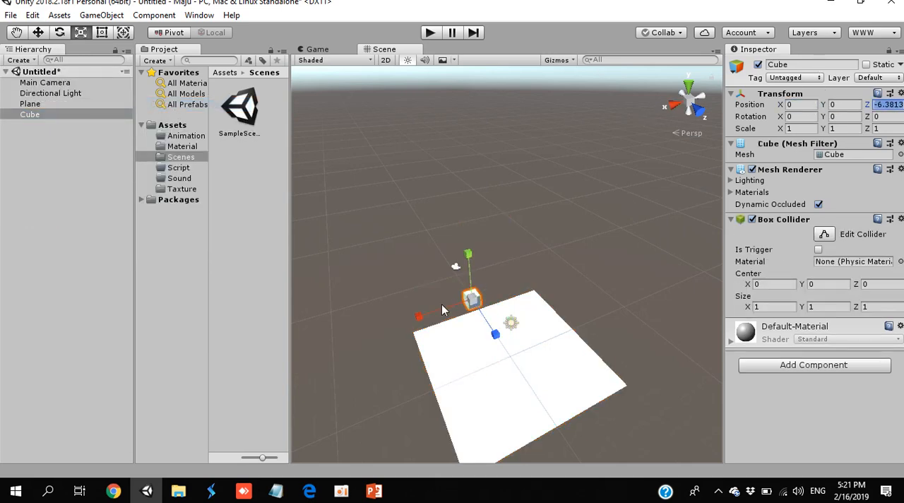
left_click_drag(422, 319, 733, 252)
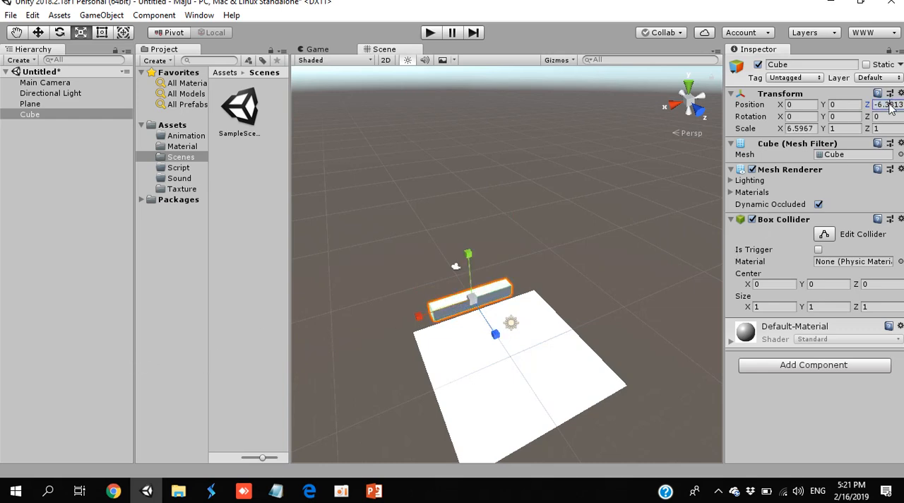
left_click(889, 104)
type("0")
- Set the Cube's X scale to 10 and thin it along Z to a scale of about 0.47
mouse_move(462, 379)
left_mouse_down()
mouse_move(437, 393)
mouse_move(445, 386)
left_mouse_up()
left_click(796, 130)
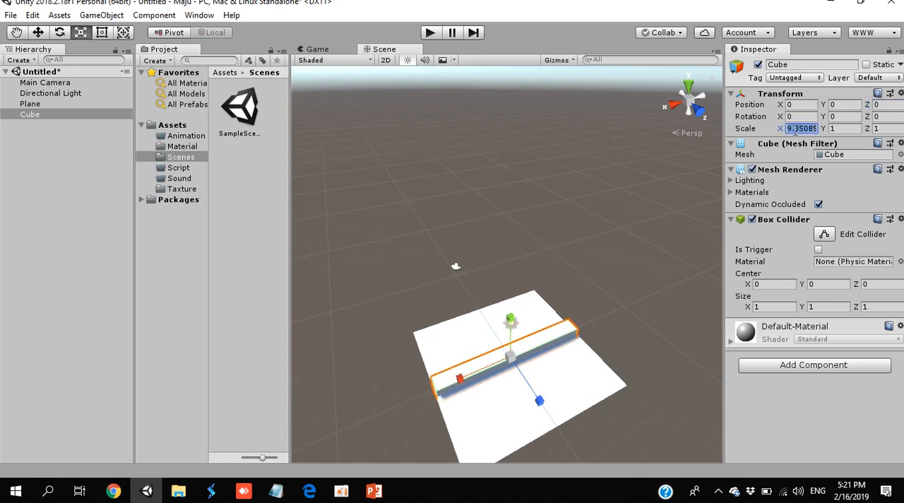
type("10")
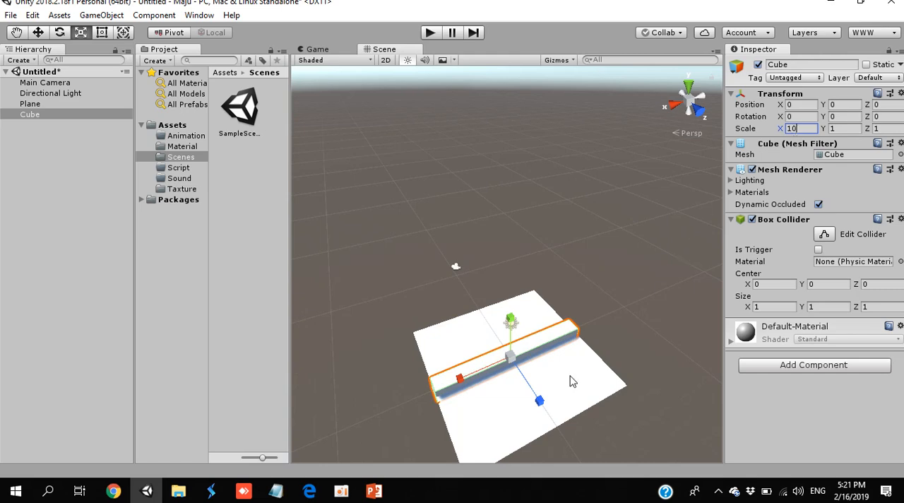
left_click_drag(539, 400, 524, 377)
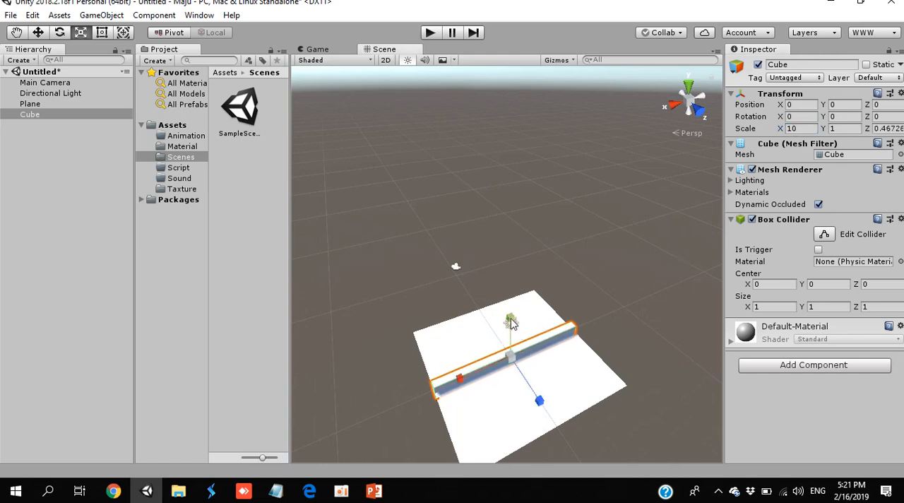
- Stretch the Cube along Y to a scale of about 4.26 and raise it to Y position 2.2
left_click_drag(512, 322, 527, 210)
key("w")
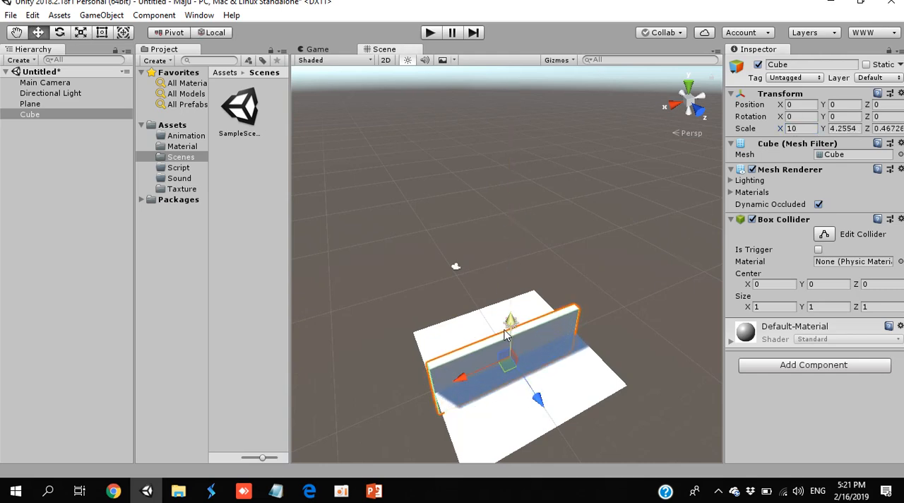
left_click_drag(505, 336, 507, 310)
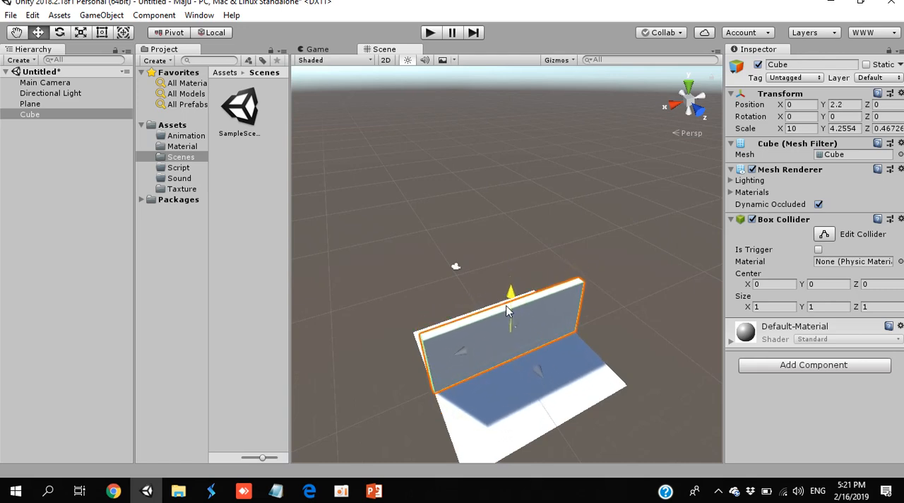
- Duplicate the wall twice, placing walls along two opposite edges of the Plane and the last copy midway at Z position -0.19
left_click_drag(538, 370, 541, 393)
key("ctrl+d")
key("ctrl+d")
left_click_drag(596, 448, 537, 368)
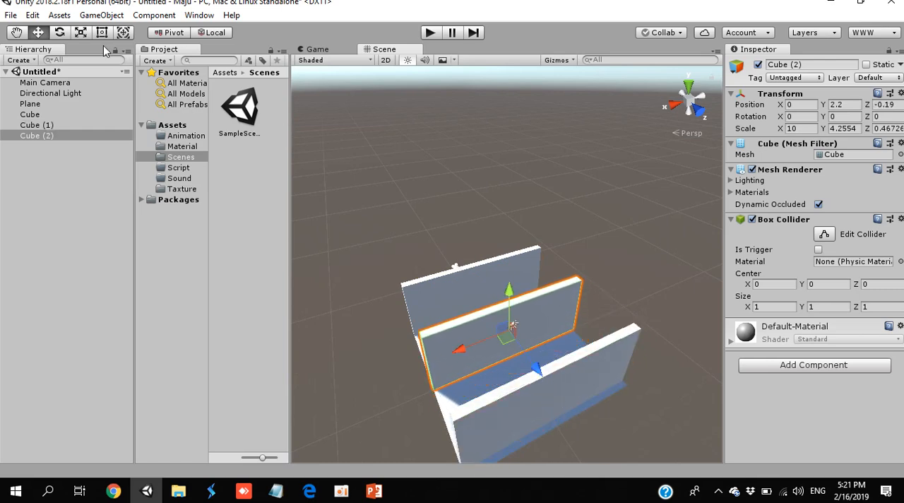
- Rotate the middle wall about the Y axis to about 90.9 degrees, crosswise to the two edge walls
left_click(61, 32)
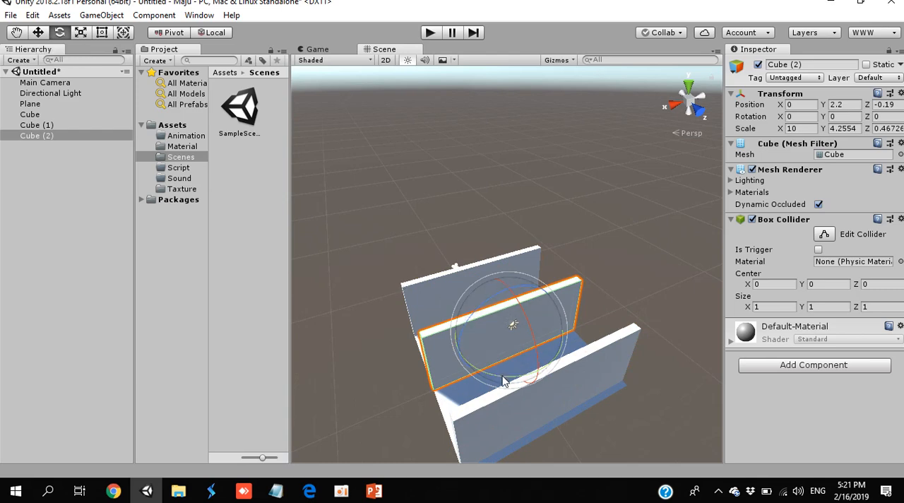
left_click_drag(502, 381, 318, 347)
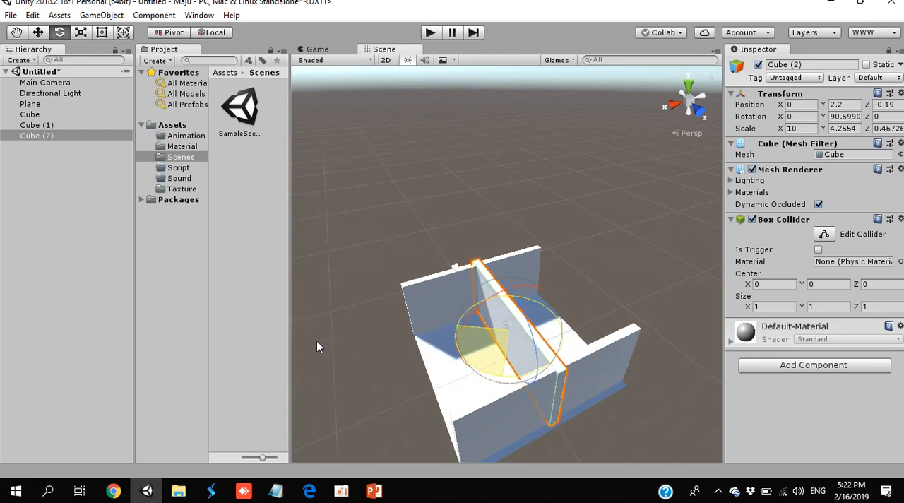
left_click(360, 231)
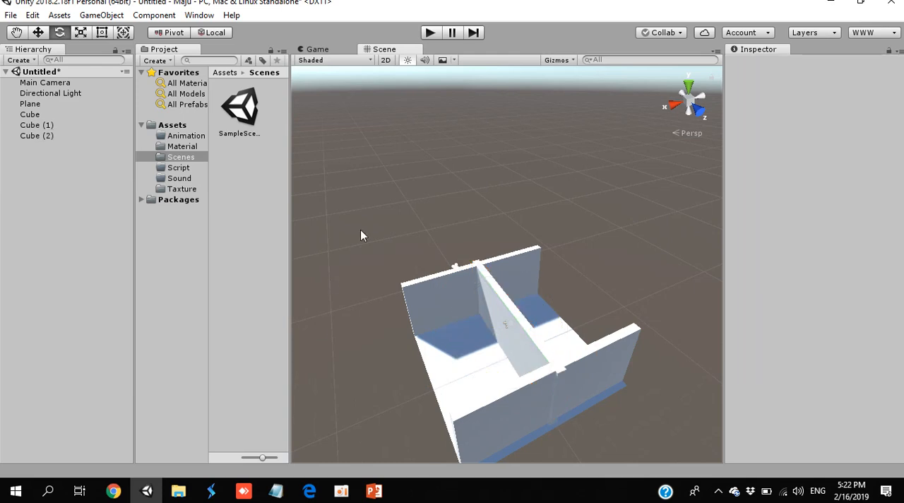
left_click(513, 323)
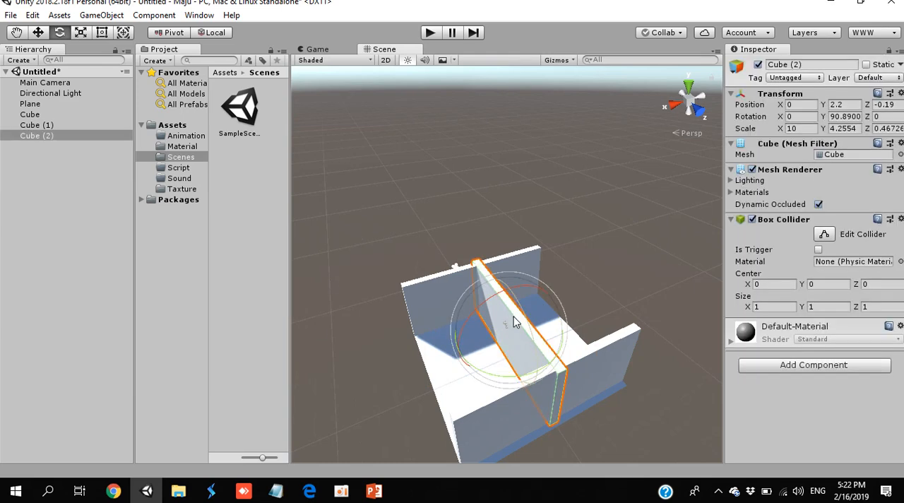
- Move the crosswise wall toward the Plane's open side at X position -3.71 and set its Y rotation to 90
left_click(39, 33)
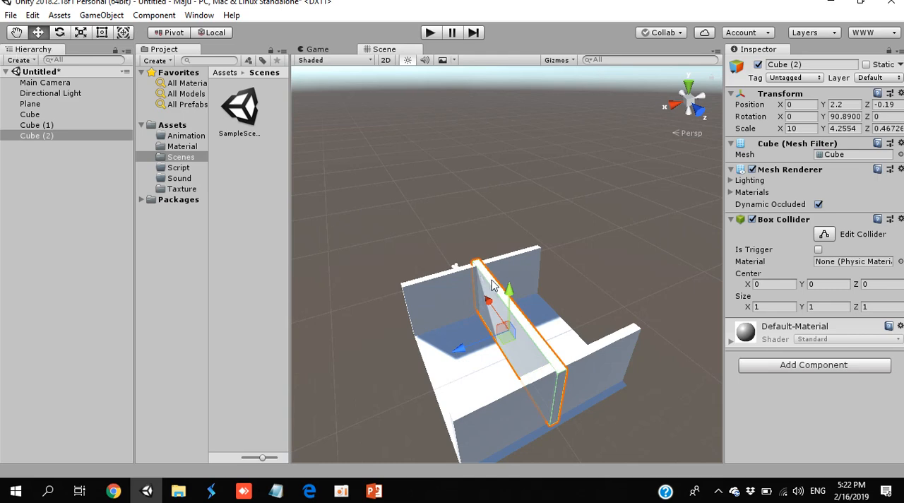
left_click_drag(483, 343, 531, 347)
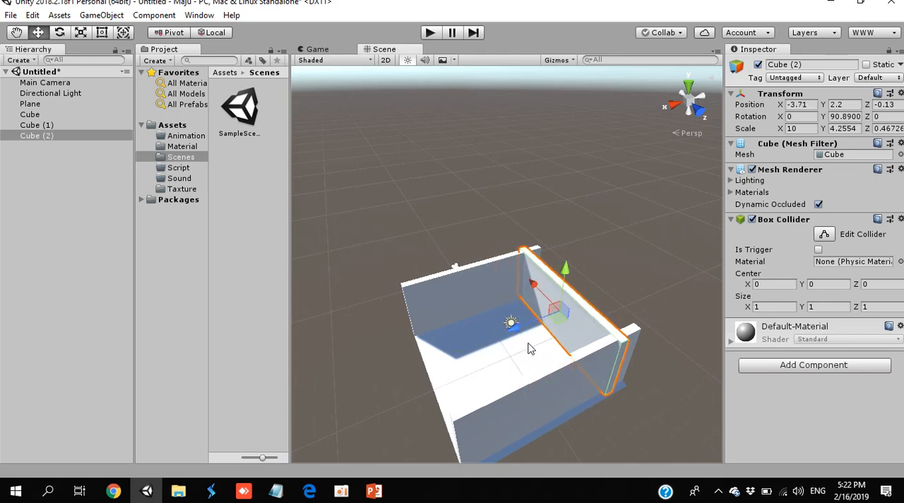
left_click(838, 116)
type("90")
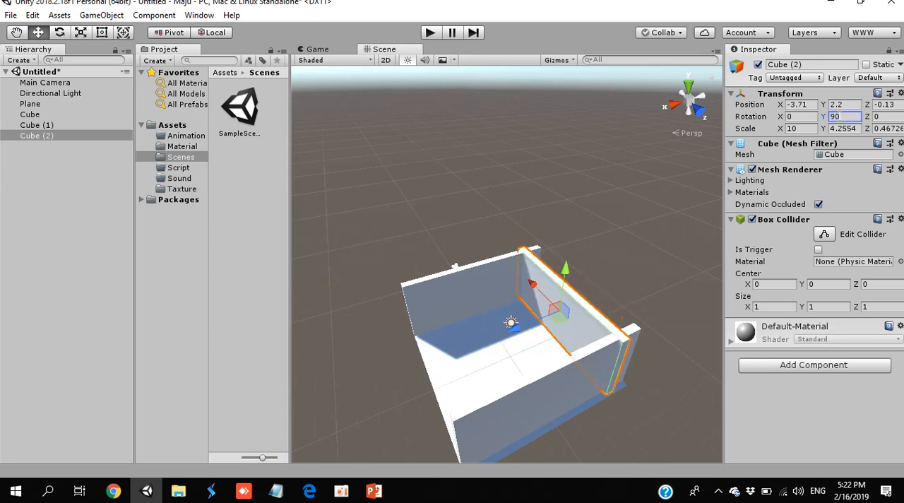
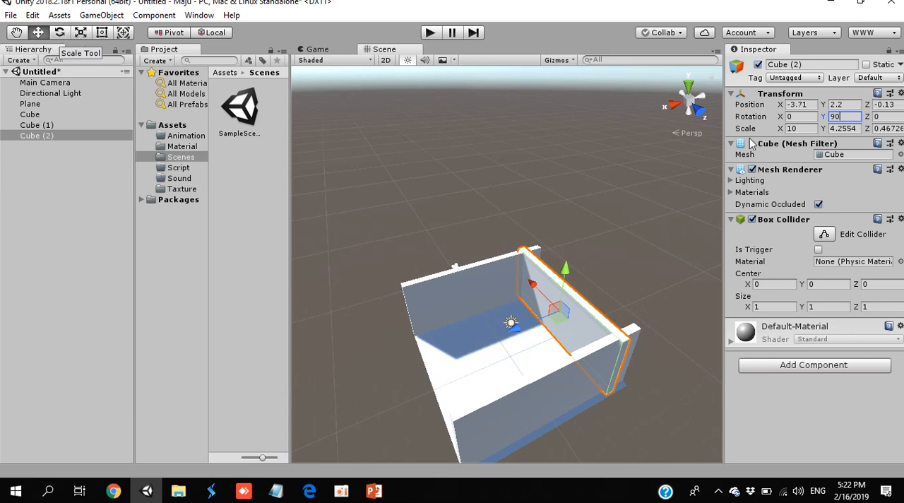
- Set the crosswise wall's Y rotation to 90, move it to X position 4.73 and place a duplicate on the opposite edge at X -4.51
left_click_drag(827, 116, 685, 225)
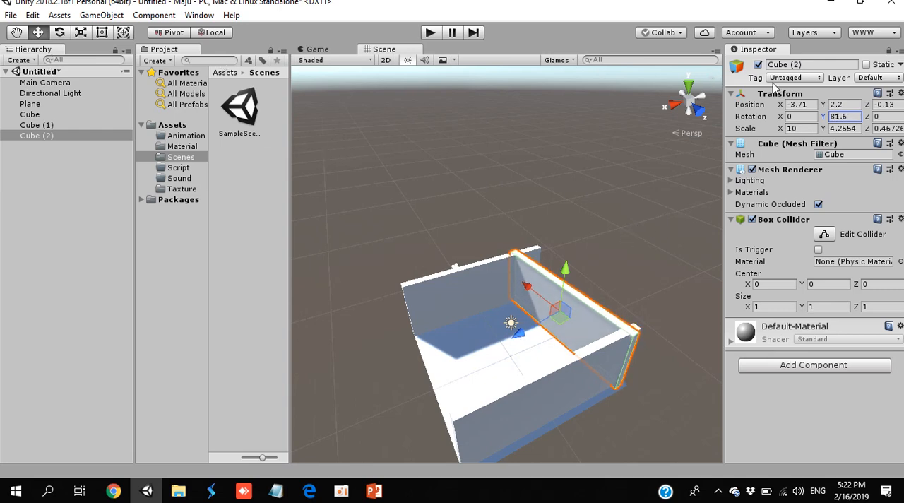
type("90")
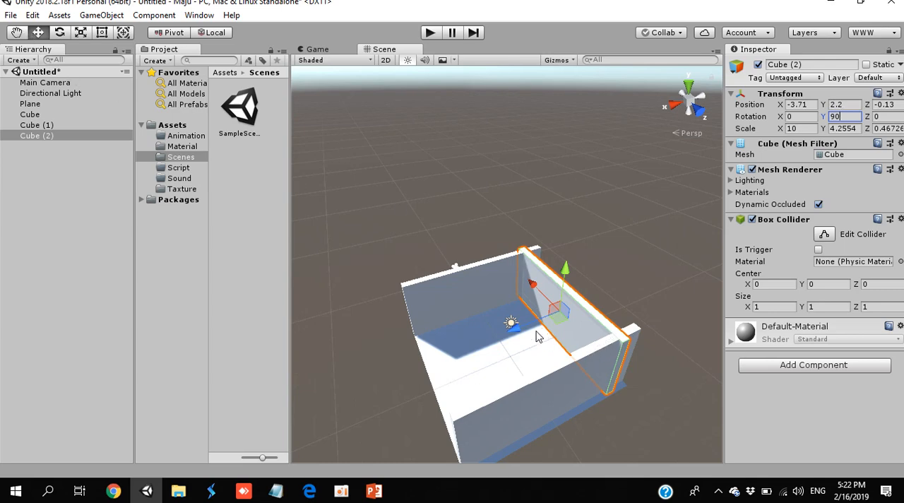
left_click_drag(543, 296, 412, 349)
key("ctrl+d")
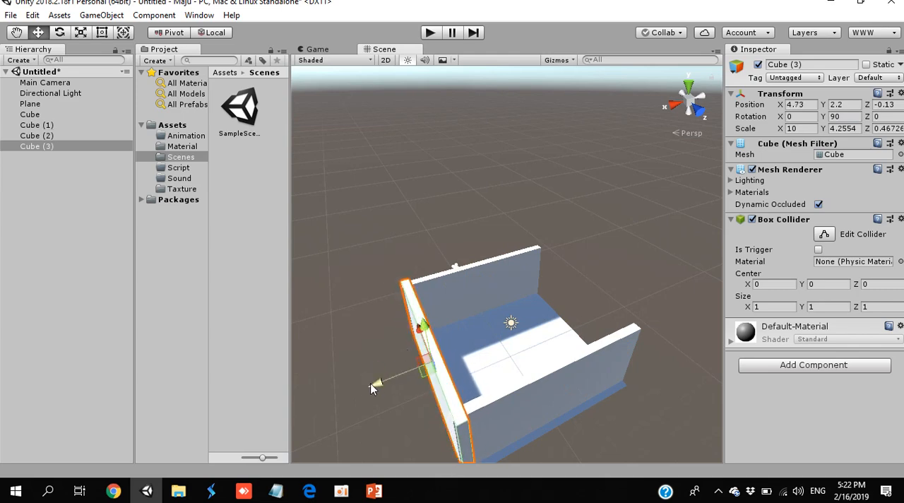
left_click_drag(373, 389, 549, 363)
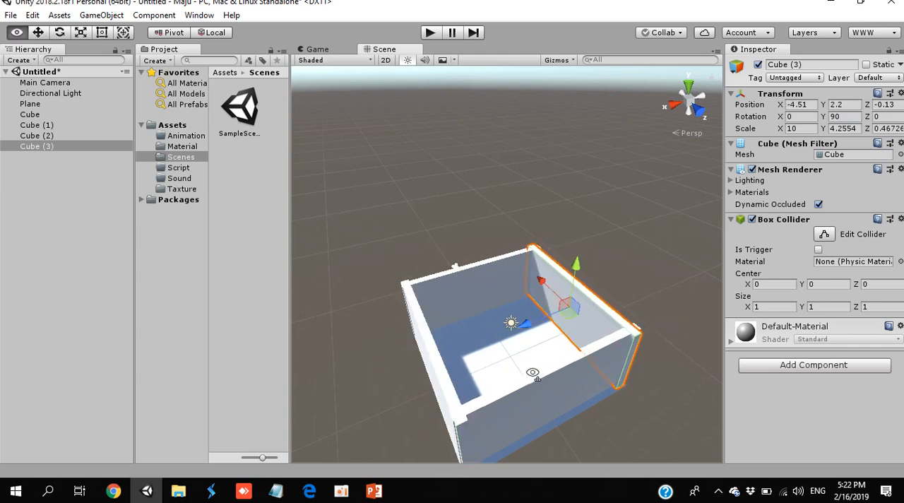
scroll(522, 379, "up", 6)
right_click_drag(532, 373, 555, 374)
scroll(523, 380, "down", 5)
scroll(789, 374, "up", 3)
scroll(602, 353, "down", 8)
scroll(495, 322, "up", 2)
- Switch to the Chrome browser and open a new tab
key("alt+Tab")
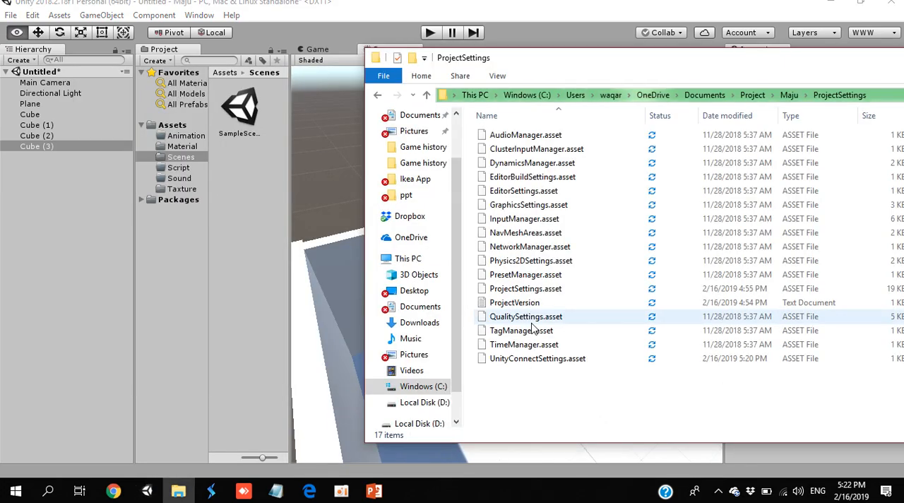
key("alt+Tab")
key("Tab")
key("alt+Tab")
key("alt+Tab")
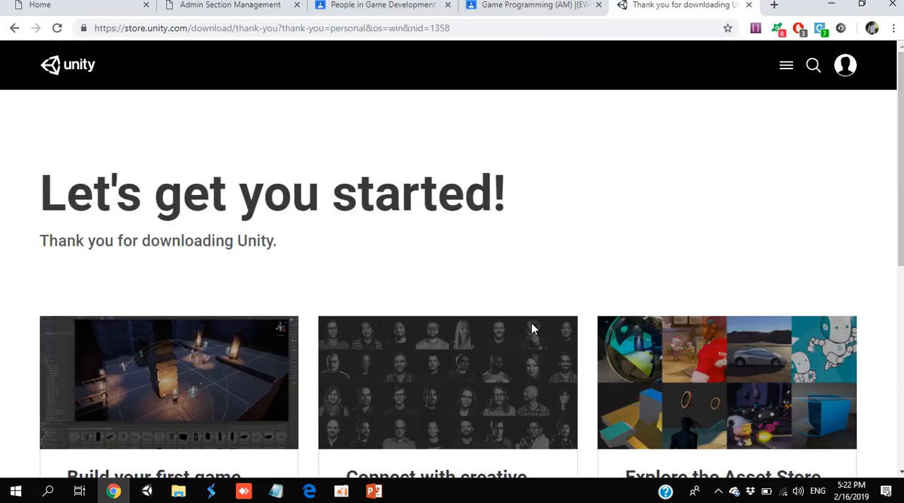
left_click(85, 6)
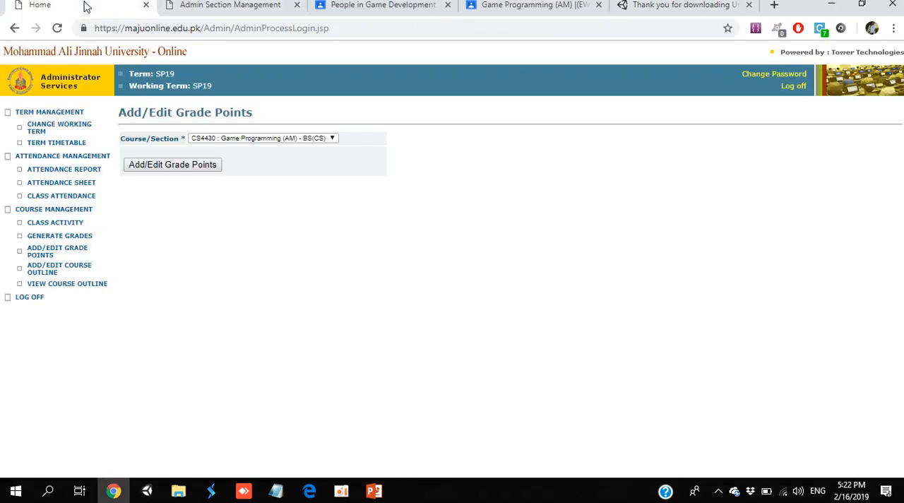
left_click(773, 6)
- Search Google for "wall texture" and show the image results
type("wa")
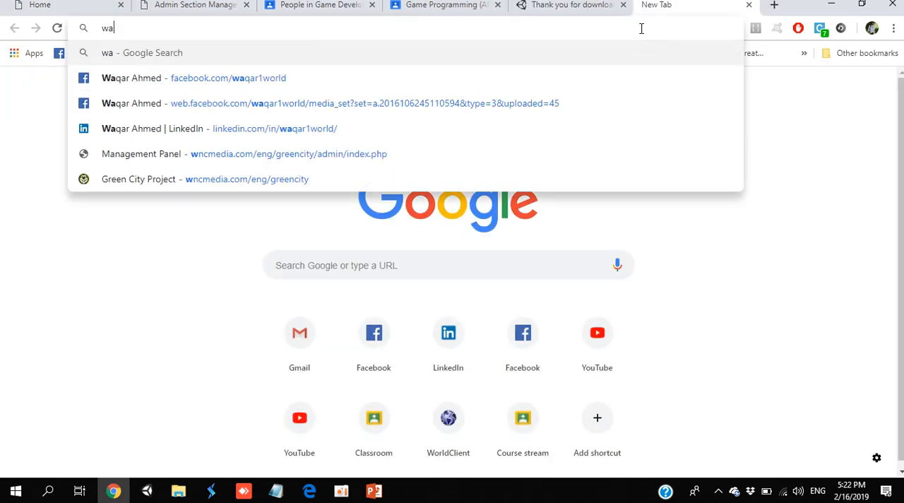
type("ll ta")
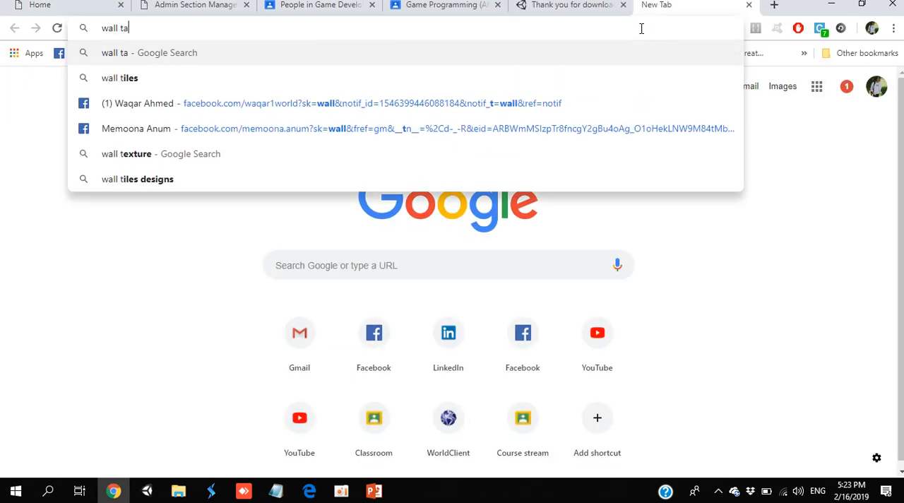
type("xture")
key("Return")
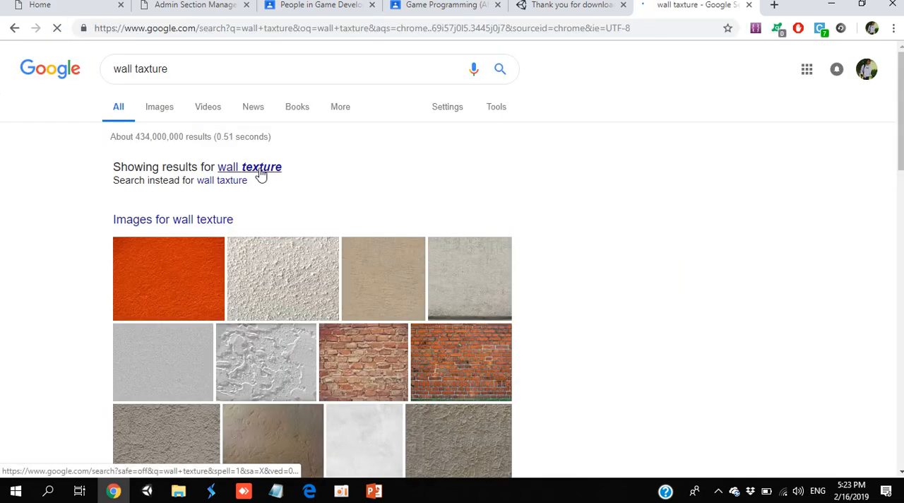
left_click(259, 173)
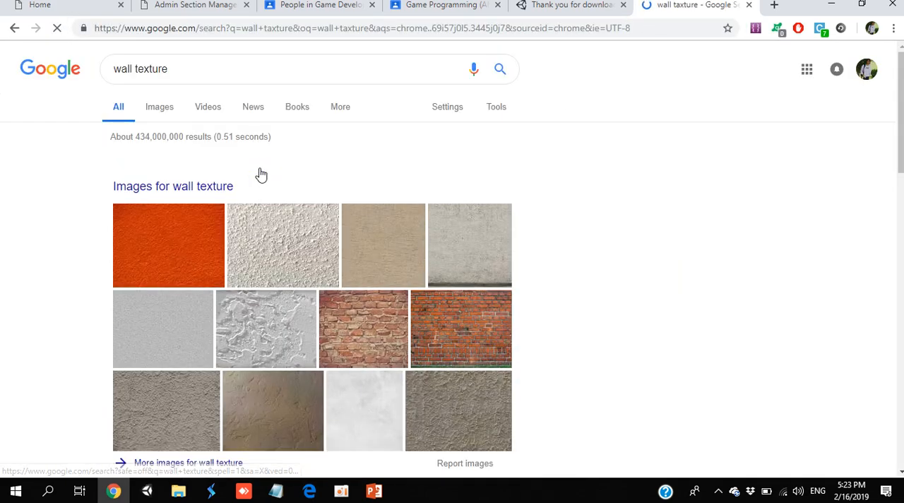
left_click(216, 189)
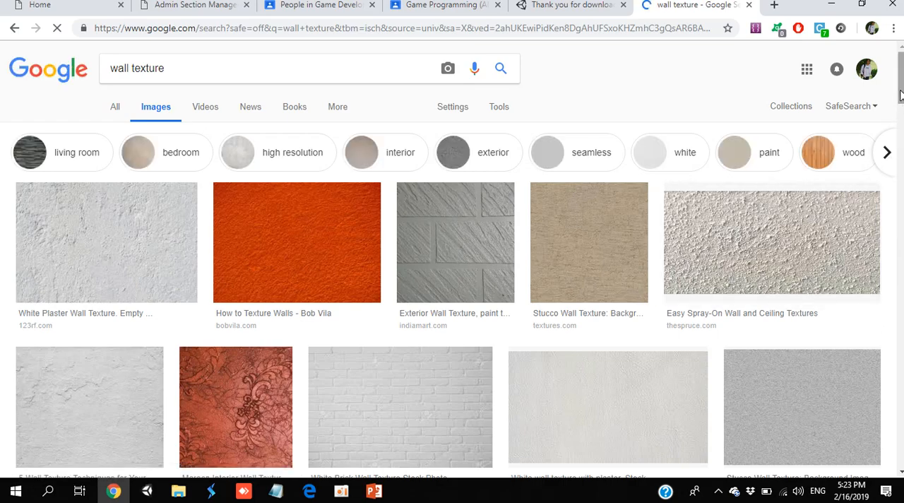
- Find the orange brick wall texture from texturex.com among the image results and open its preview
scroll(901, 96, "down", 4)
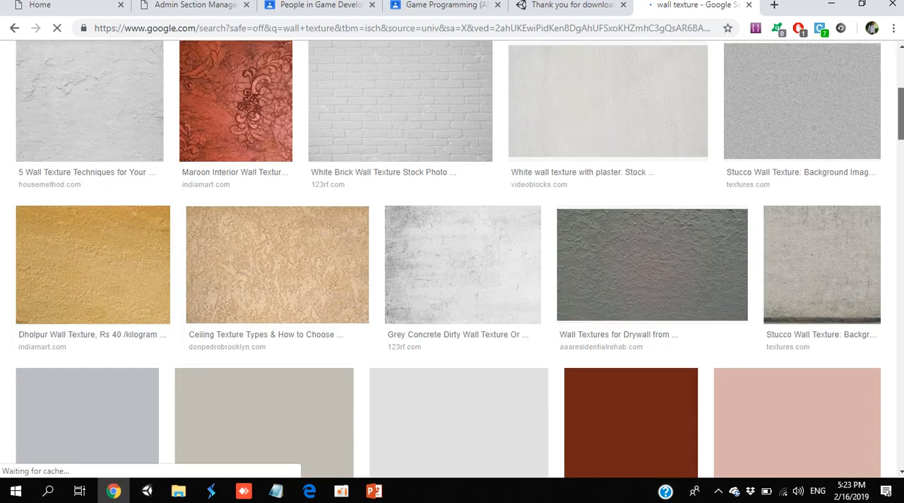
left_click_drag(900, 113, 901, 228)
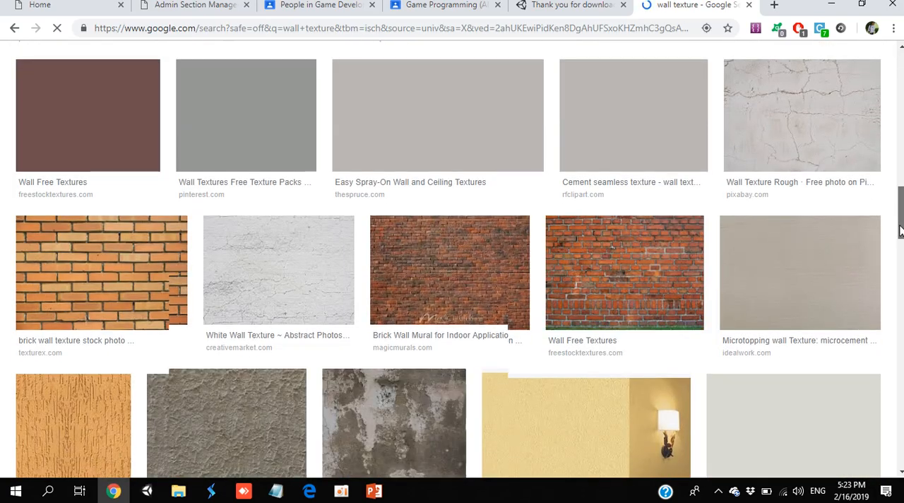
left_click(83, 279)
- Save the brick wall image in the Pictures folder as a JPEG named "wall maju", without replacing the existing wall.jpg
right_click(227, 272)
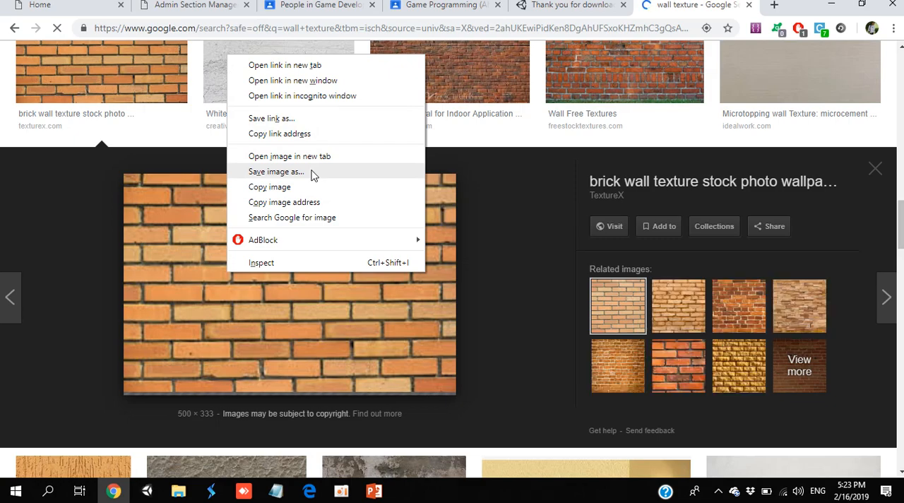
left_click(313, 175)
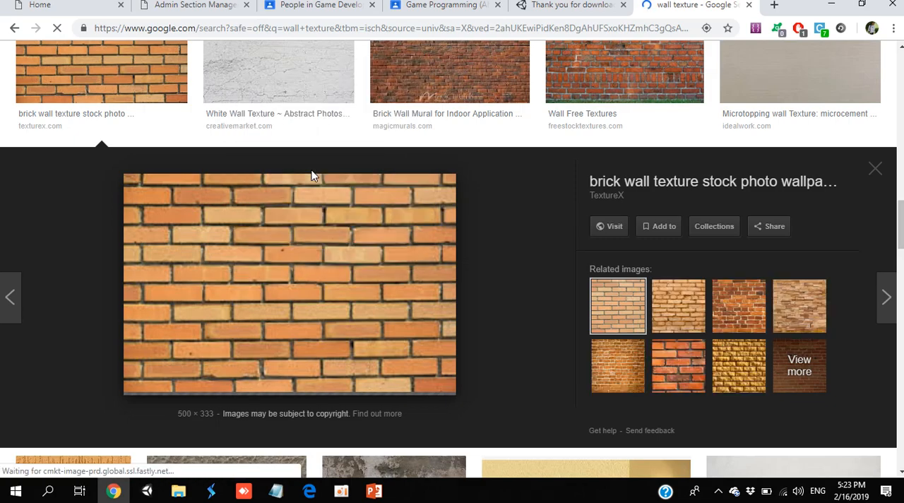
type("wall")
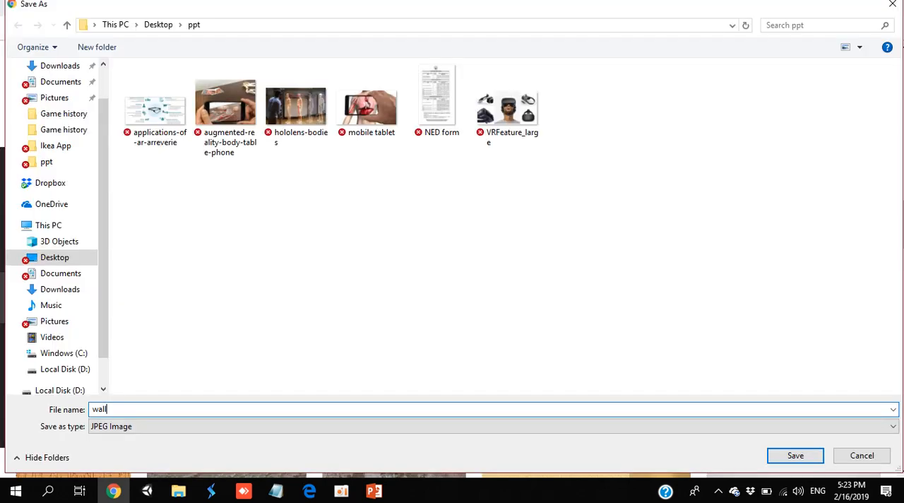
left_click(68, 103)
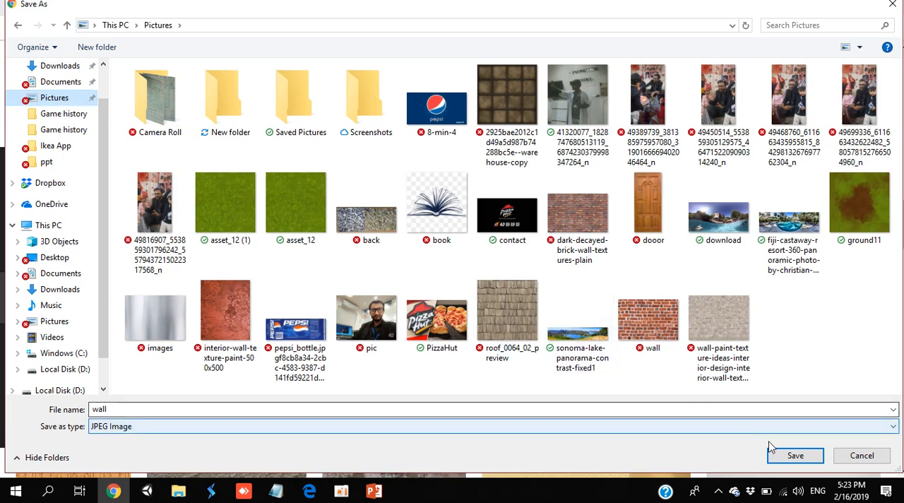
left_click(794, 456)
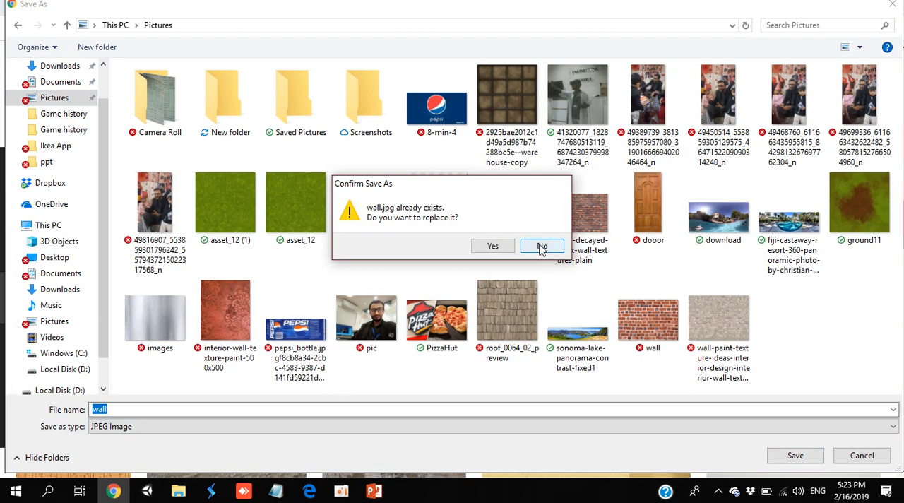
left_click(542, 246)
left_click(245, 406)
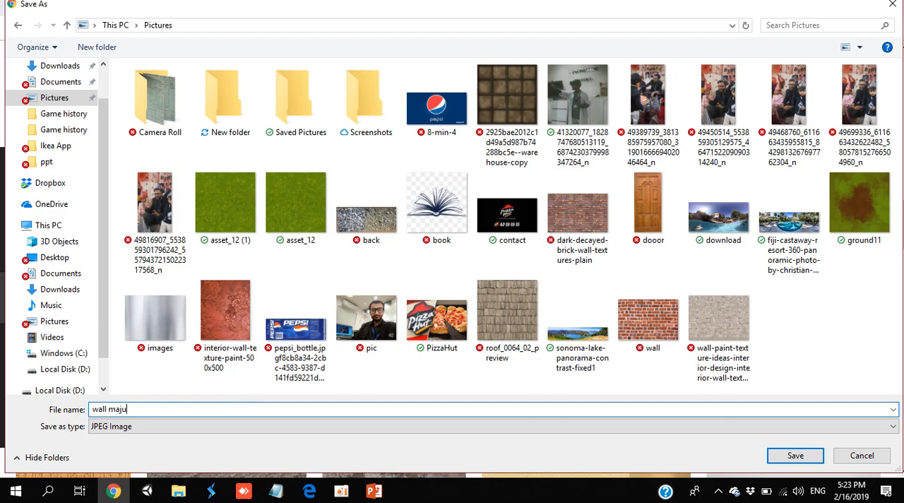
key("Return")
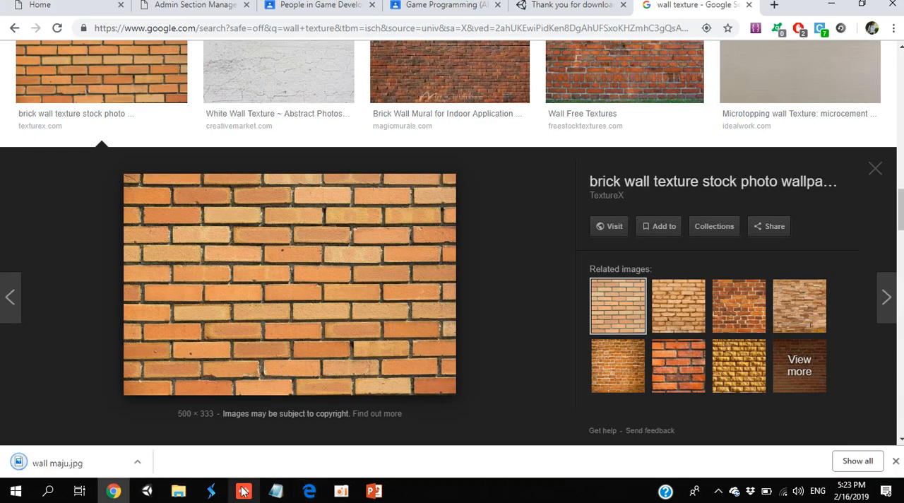
- Switch to Unity and import the wall maju, wall, wall-paint and roof_0064_02_preview images from the Pictures folder into the Taxture assets folder
left_click(147, 491)
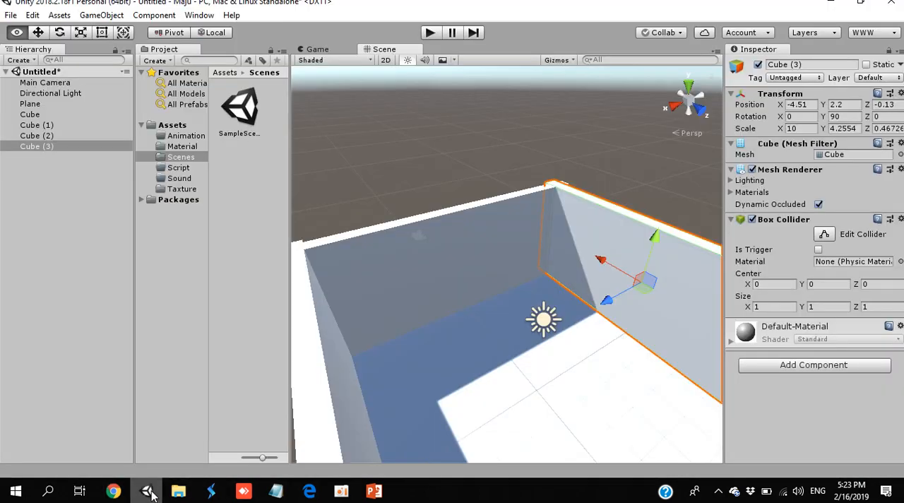
left_click(182, 190)
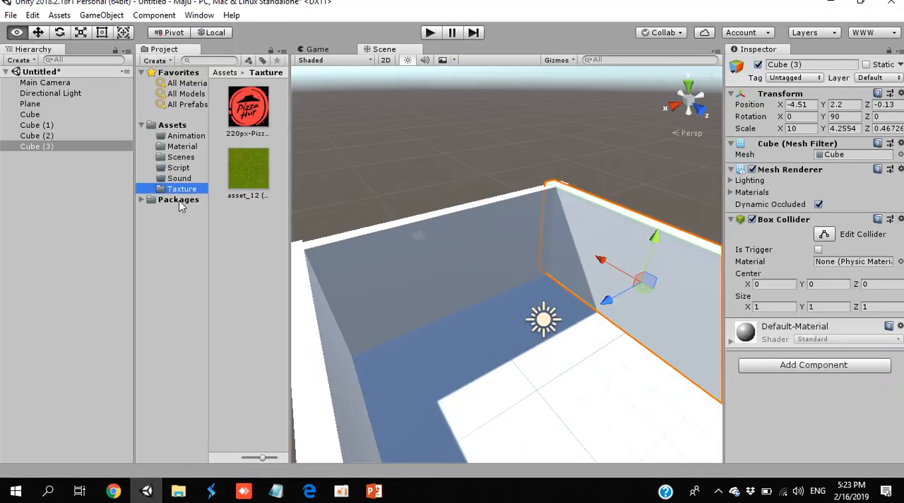
left_click(178, 491)
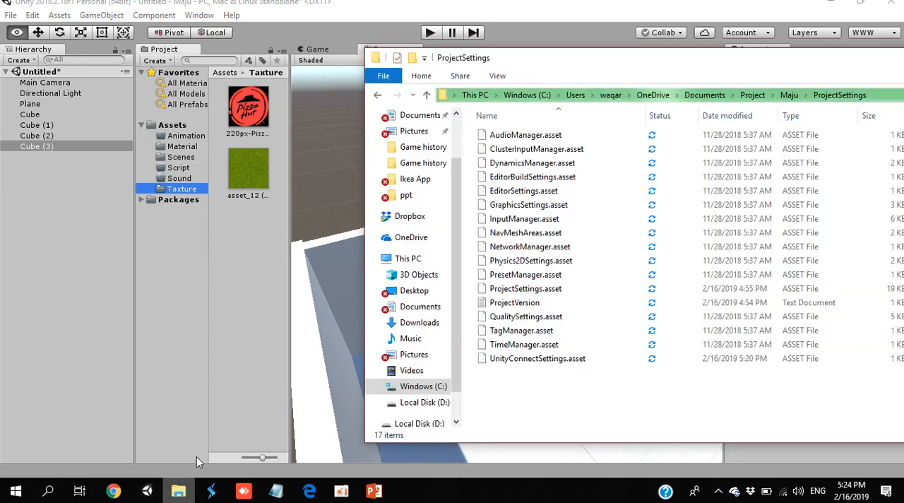
left_click(422, 356)
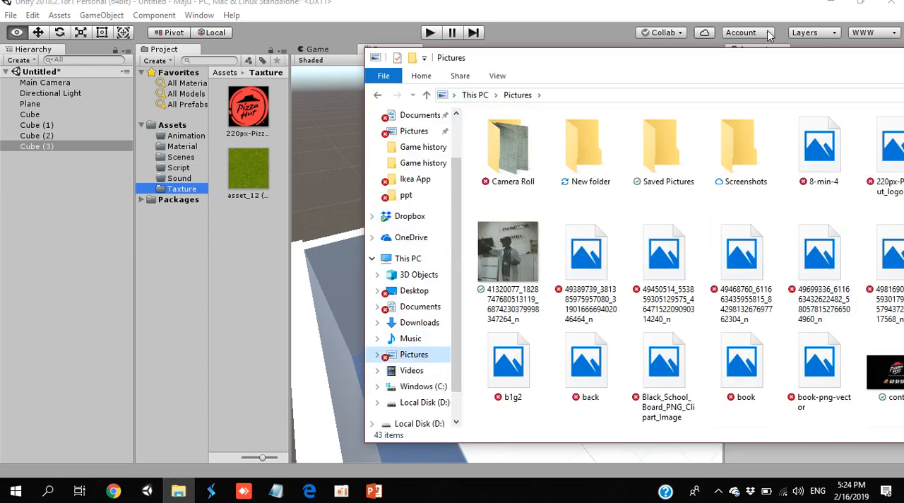
left_click_drag(768, 65, 727, 1)
scroll(596, 410, "down", 1)
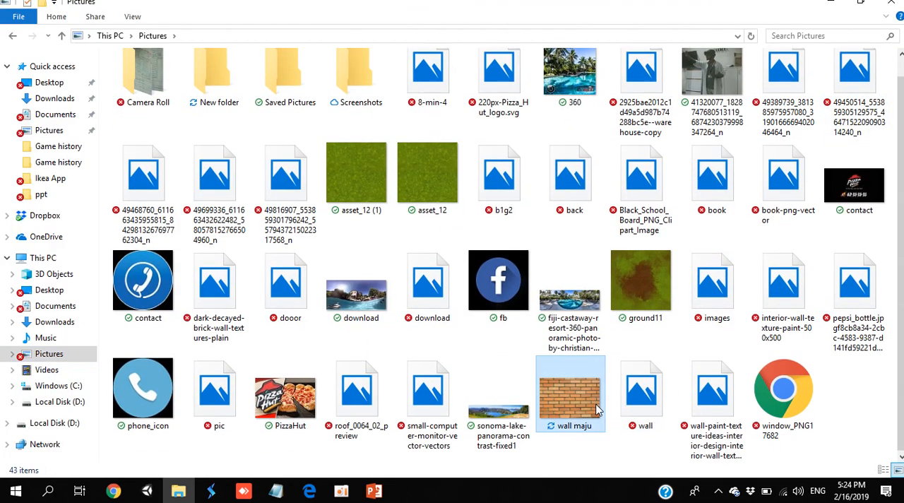
left_click(597, 409)
left_click(712, 411, "shift")
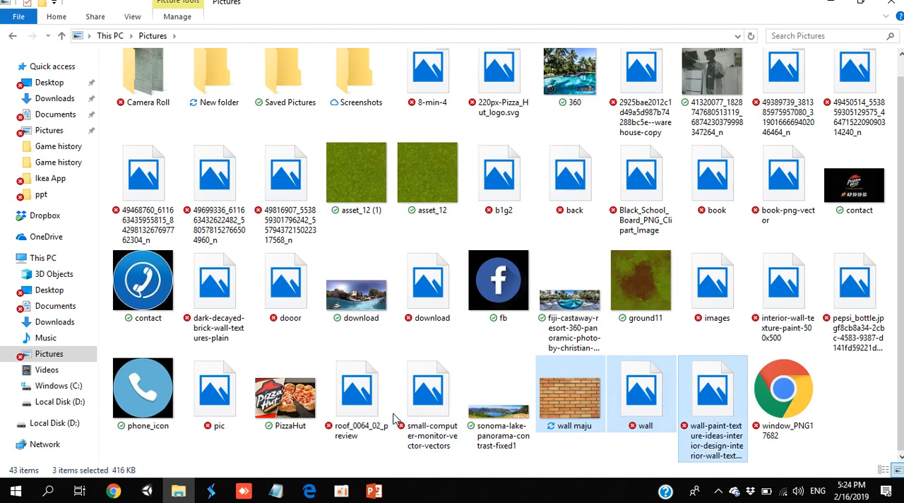
left_click_drag(357, 412, 240, 180)
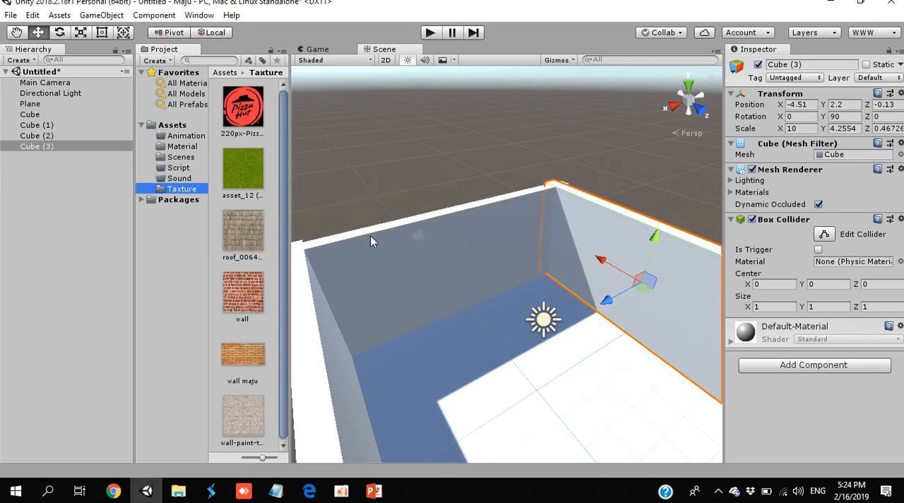
- Create a new material named "wall" in the Material assets folder
left_click(182, 147)
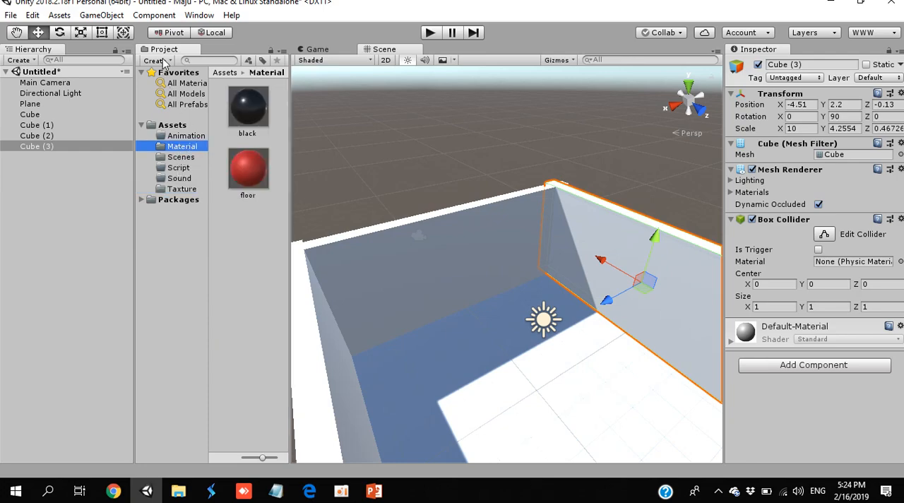
left_click(164, 61)
left_click(200, 176)
type("w")
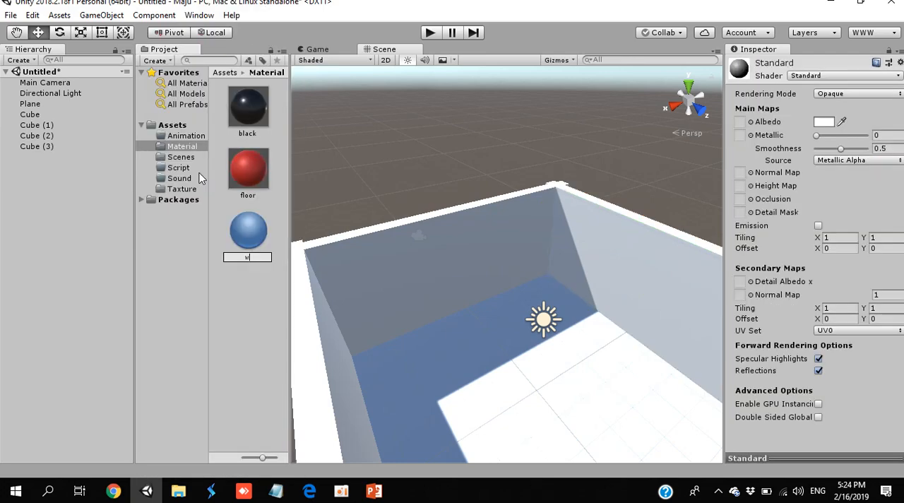
type("all")
key("Return")
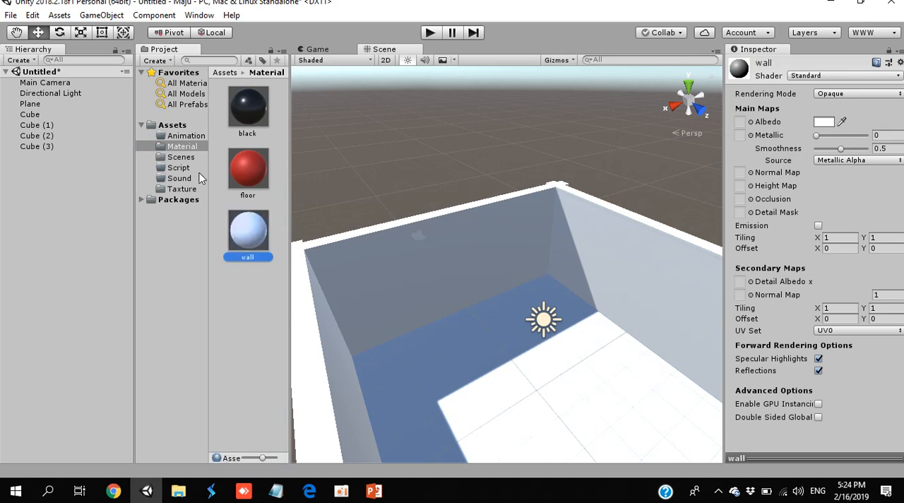
- Assign the wall maju texture to the wall material's Albedo map and apply the material to the room's shaded back wall
left_click(190, 189)
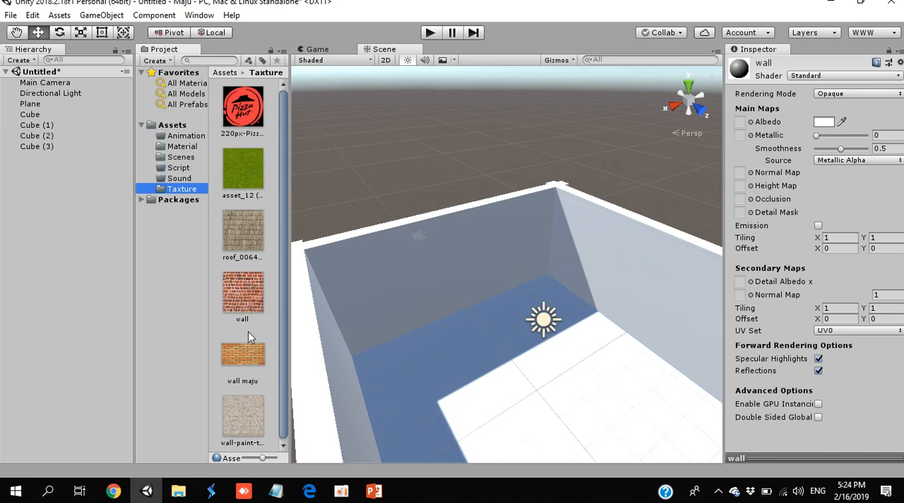
left_click_drag(248, 348, 745, 124)
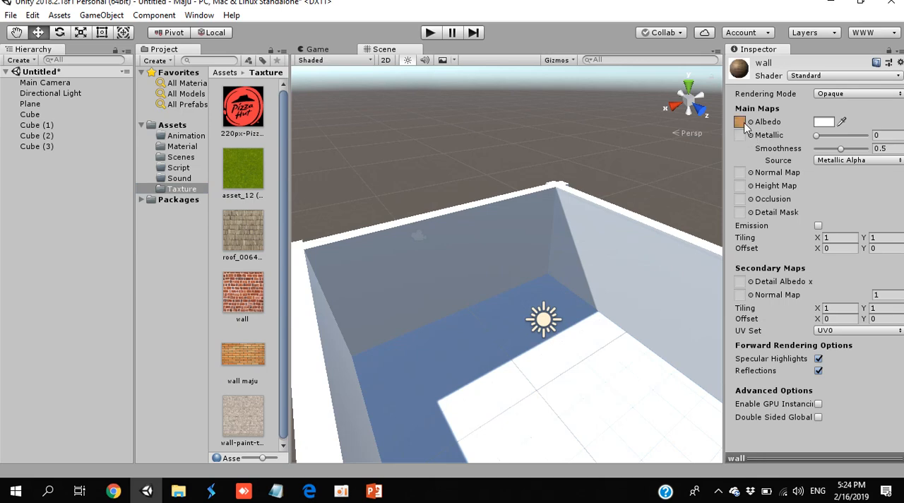
left_click(173, 147)
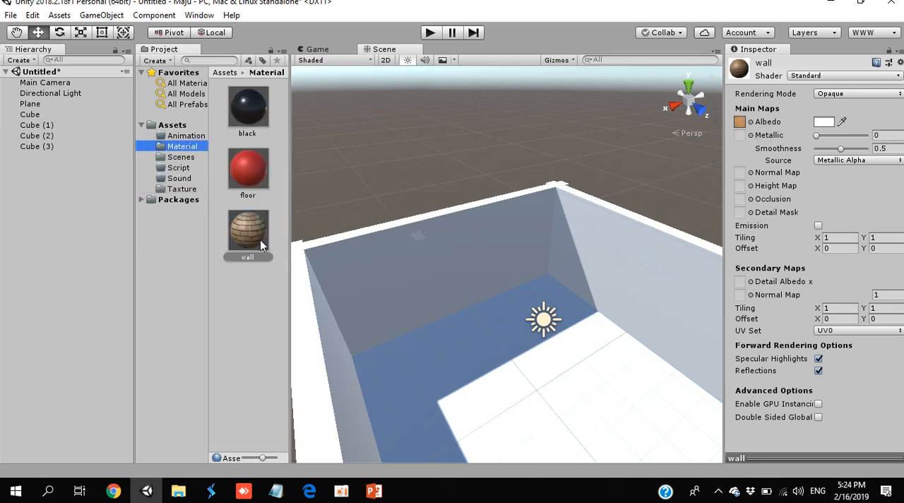
left_click_drag(256, 237, 438, 233)
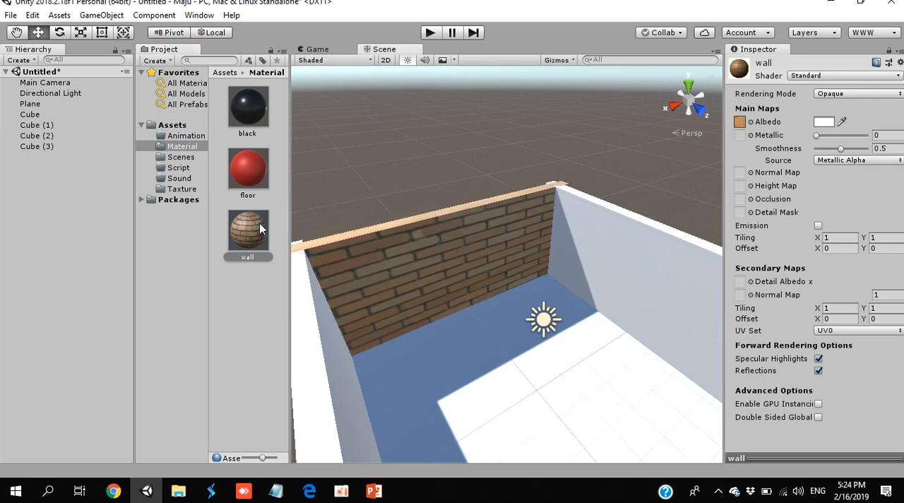
- Apply the wall material to the room's three remaining plain walls
left_click_drag(259, 222, 555, 261)
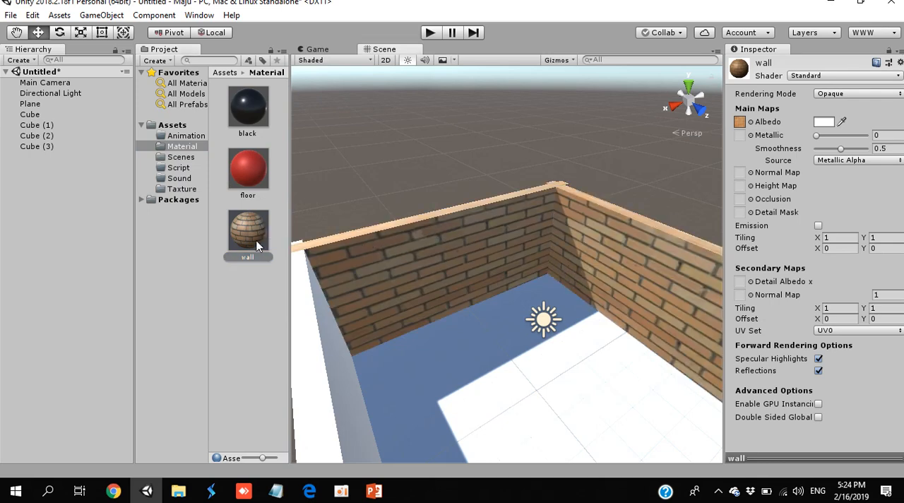
left_click_drag(257, 245, 349, 360)
right_click_drag(368, 321, 573, 351)
left_click_drag(254, 229, 532, 312)
right_click_drag(426, 290, 739, 204)
key("s")
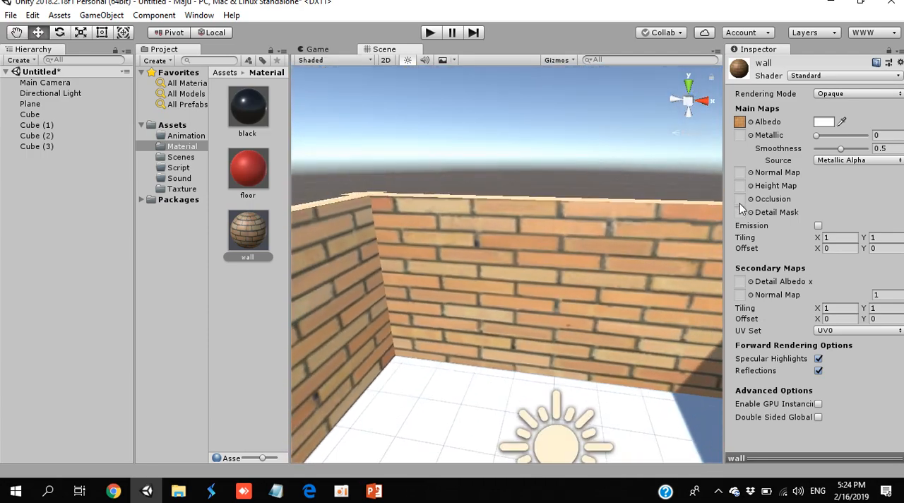
- Create a new material named "flr" in the Material assets folder
left_click(163, 61)
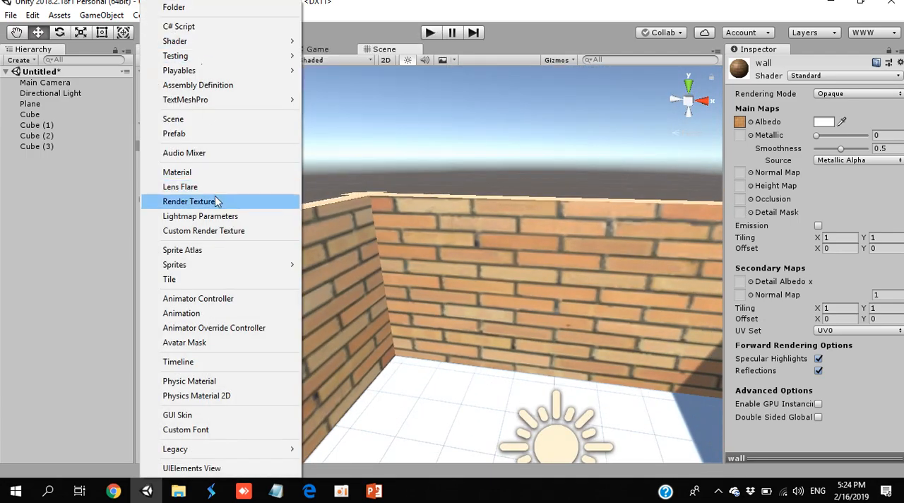
left_click(215, 174)
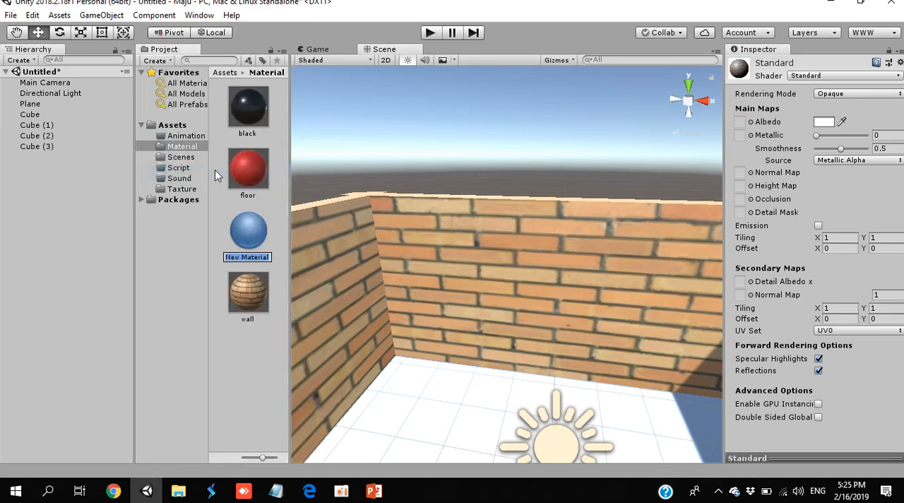
type("flr")
key("Return")
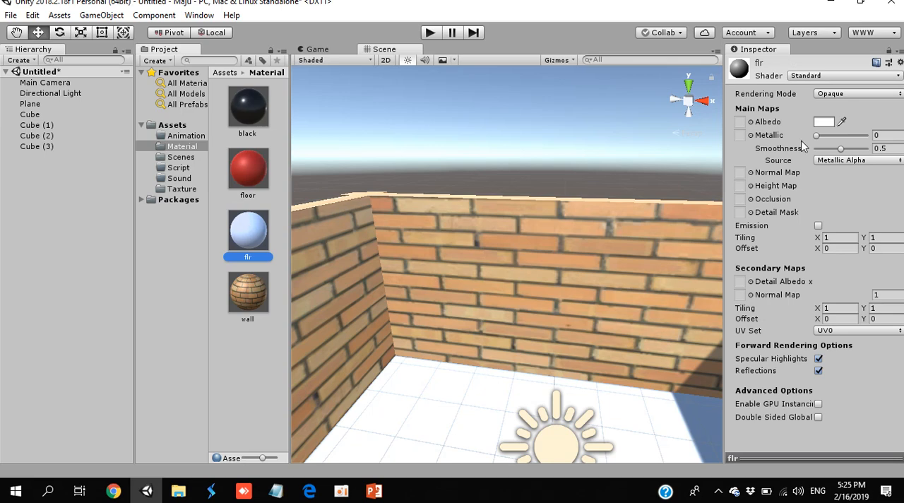
- Assign the green asset_12 texture to the flr material's Albedo map and apply the material to the room's floor plane
left_click(751, 123)
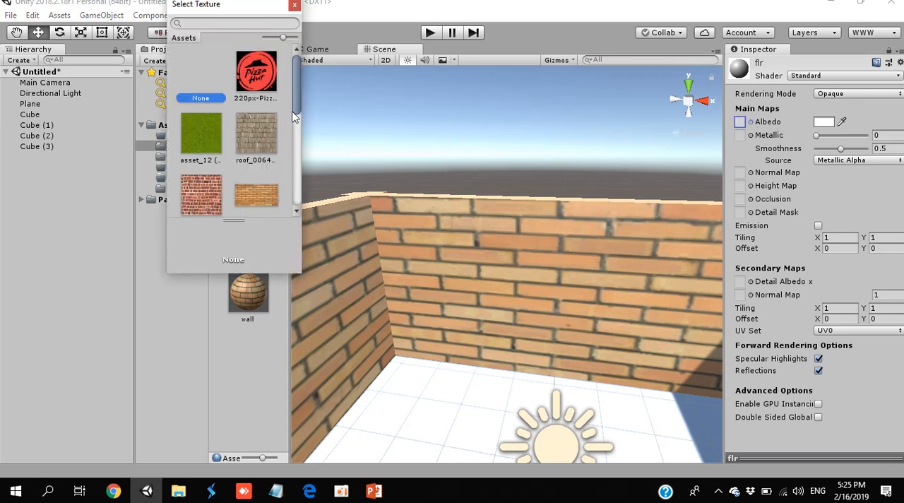
scroll(289, 124, "down", 2)
scroll(295, 132, "down", 5)
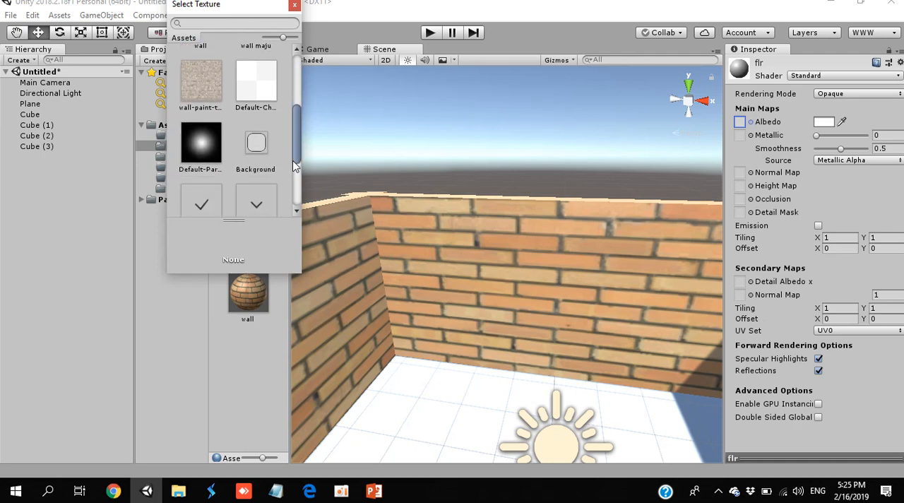
scroll(295, 136, "up", 4)
scroll(296, 134, "up", 1)
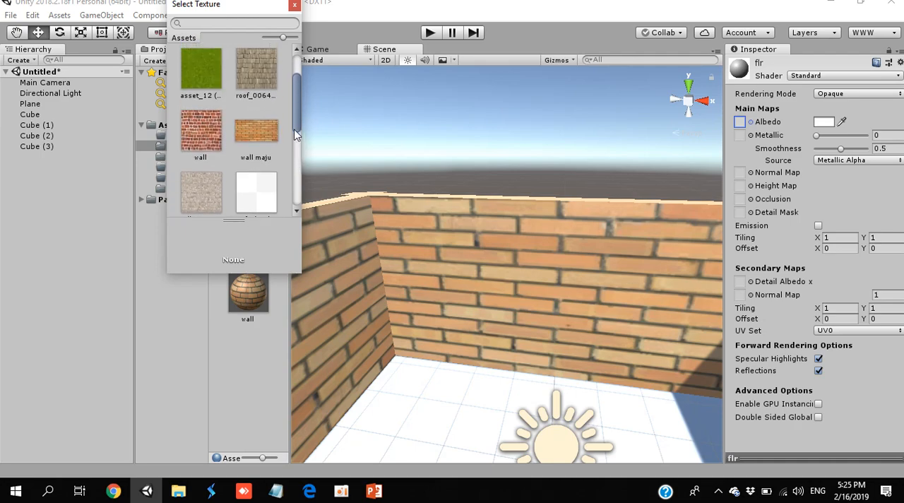
double_click(212, 86)
left_click_drag(250, 226, 434, 379)
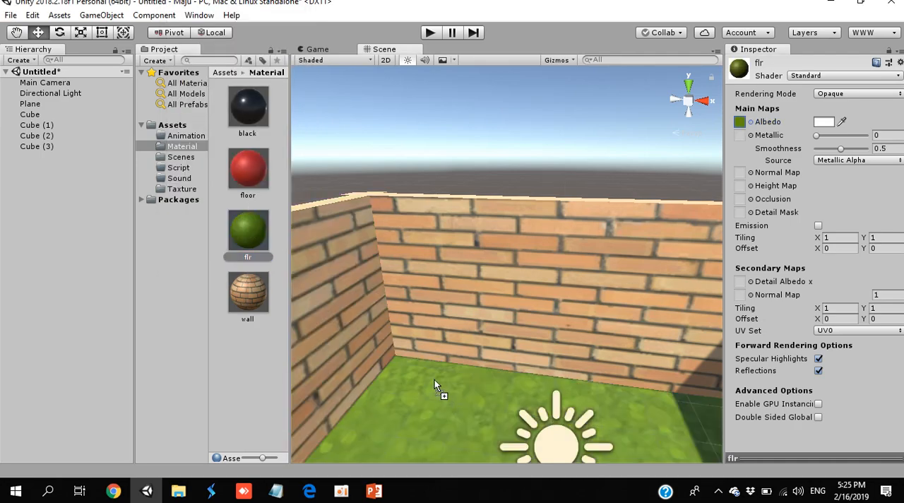
- Look around the textured room's interior and dock the Game view beneath the Scene view
right_click_drag(453, 332, 835, 313)
scroll(652, 385, "down", 12)
scroll(653, 386, "up", 12)
scroll(833, 309, "down", 2)
scroll(834, 309, "up", 4)
scroll(834, 309, "down", 2)
scroll(833, 309, "up", 6)
scroll(835, 309, "down", 6)
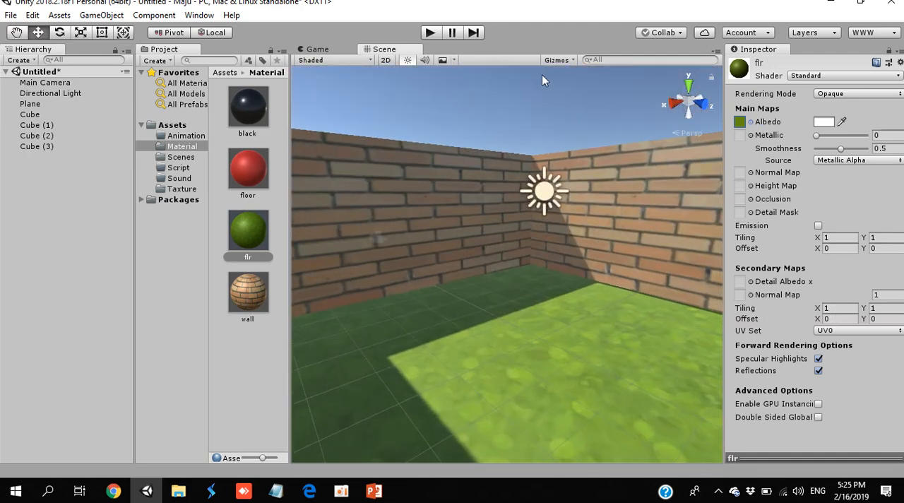
left_click_drag(320, 47, 556, 369)
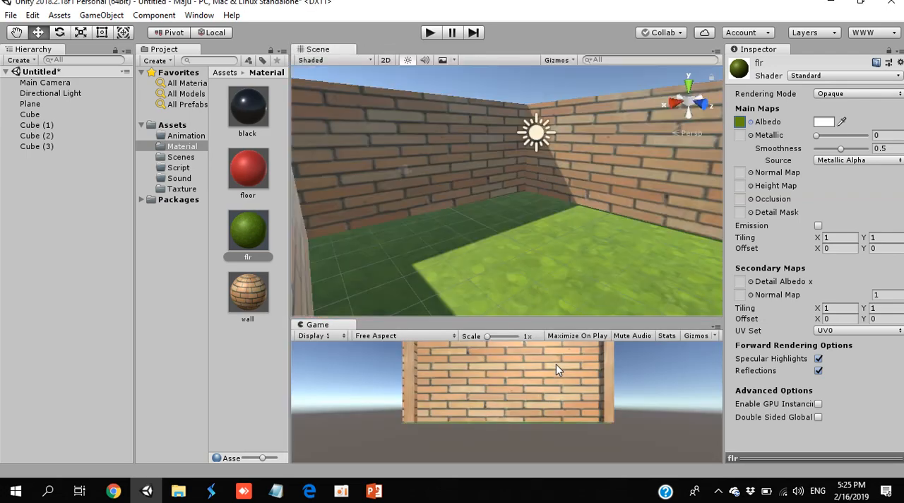
- Move the Main Camera inside the room to about X 2.34, Y 2.11, Z -0.38
double_click(68, 84)
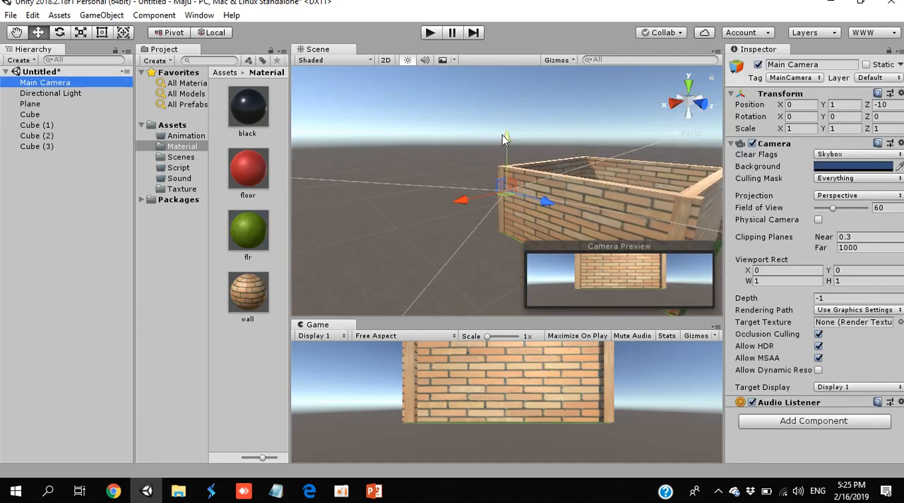
left_click_drag(465, 198, 564, 203)
mouse_move(624, 187)
left_mouse_down()
mouse_move(659, 206)
mouse_move(610, 185)
left_mouse_up()
left_click_drag(532, 188, 575, 216)
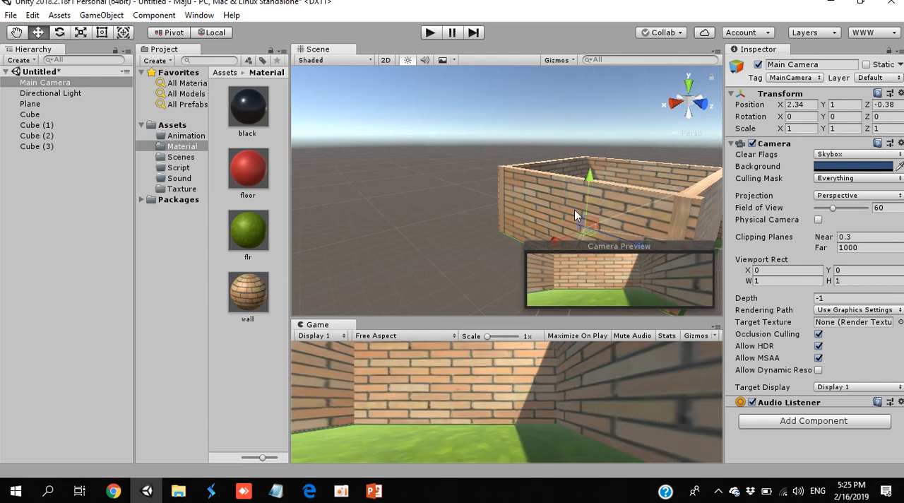
left_click_drag(599, 178, 342, 311)
scroll(342, 311, "down", 5)
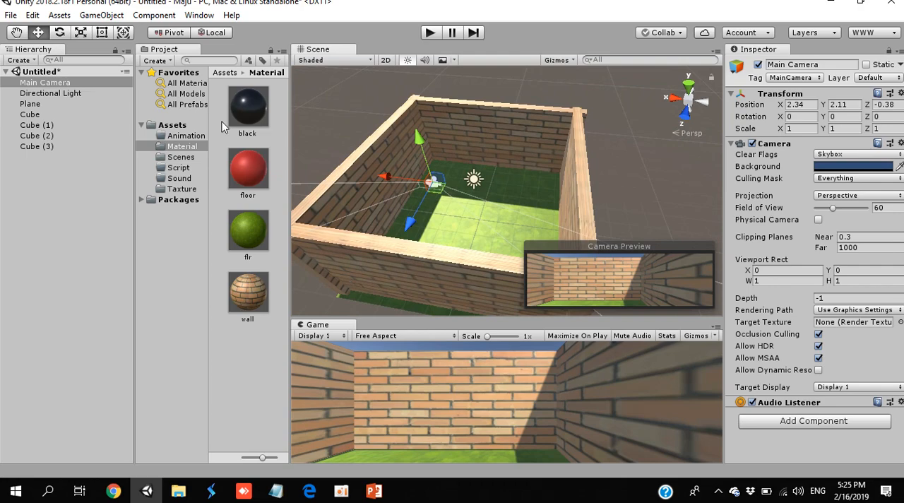
- Align the Main Camera with a Scene view looking down on the whole room from outside one corner
left_click(36, 84)
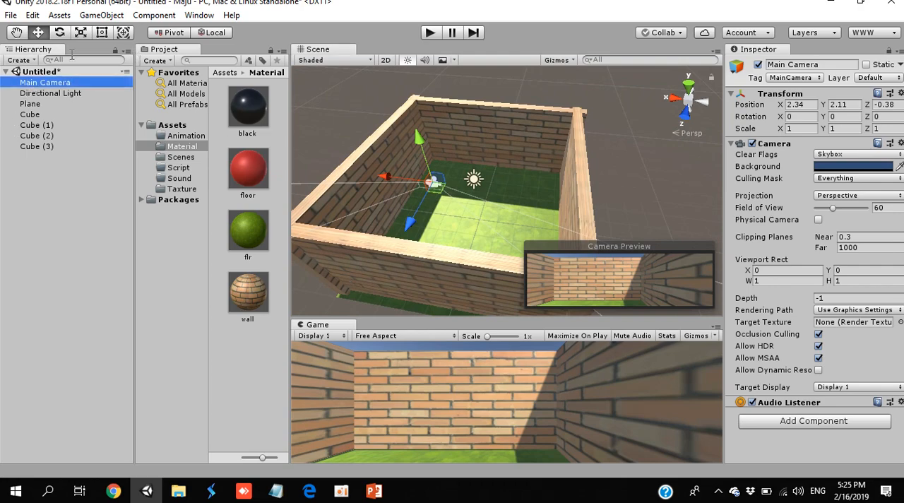
left_click(62, 16)
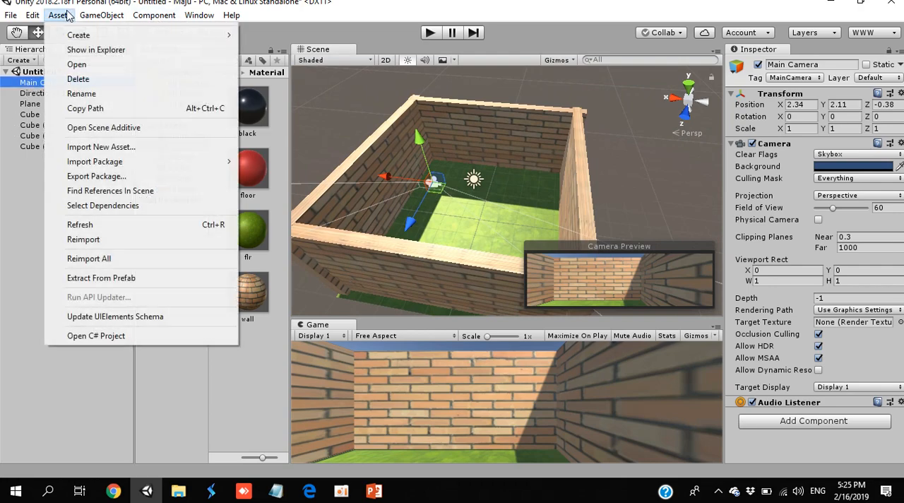
mouse_move(97, 16)
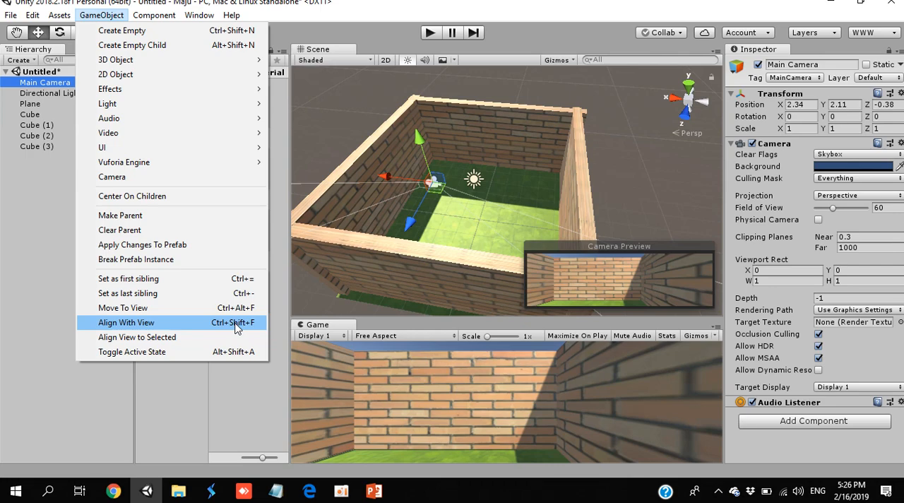
left_click(236, 327)
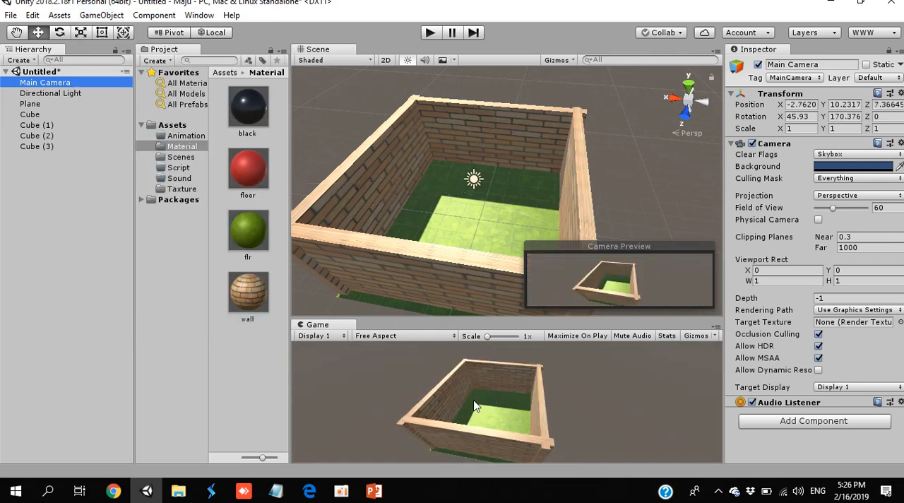
left_click_drag(468, 185, 492, 185, "alt")
key("w")
right_click_drag(491, 185, 376, 260)
key("ctrl+shift+f")
key("s")
key("ctrl+shift+f")
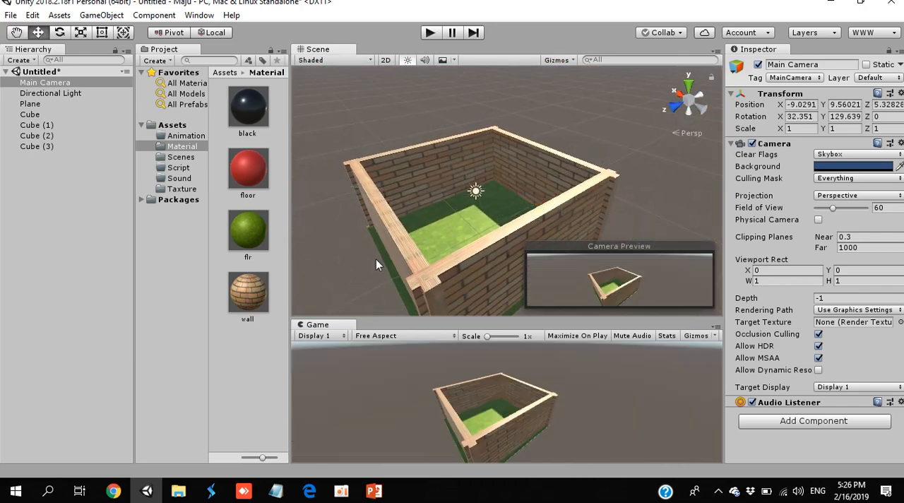
- Save the scene as "scen2" in the project's Scenes folder
key("ctrl+s")
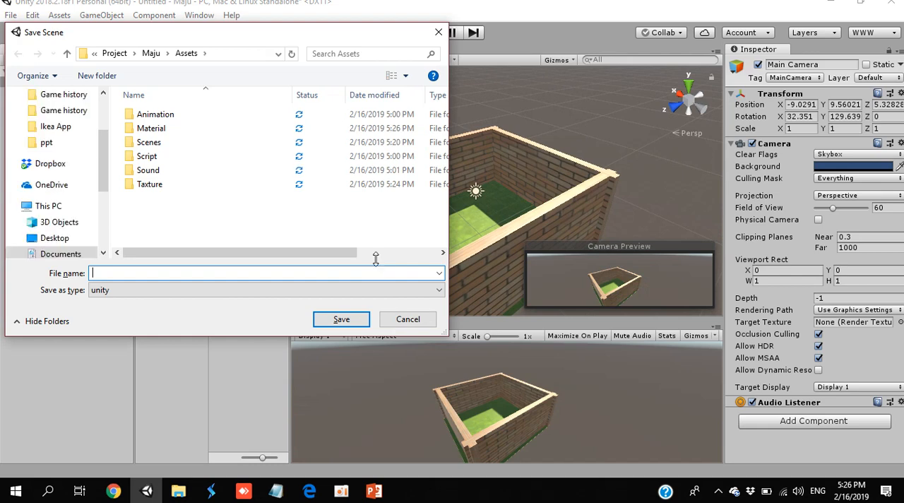
double_click(147, 142)
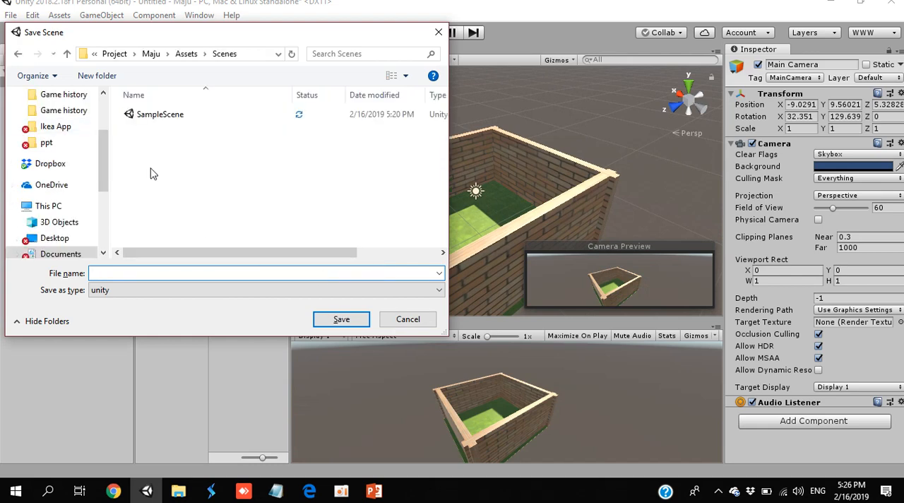
left_click(181, 269)
type("scwnw")
key("BackSpace")
key("BackSpace")
key("BackSpace")
type("en2")
key("Return")
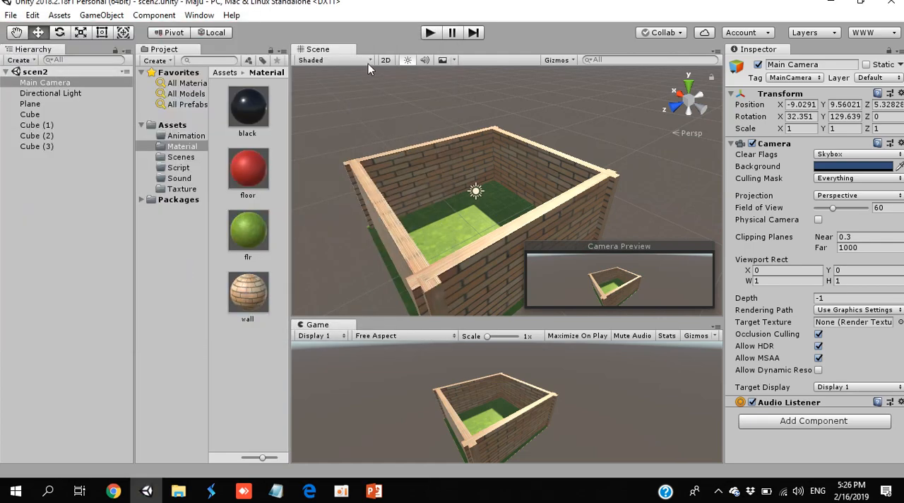
- Test-run the scene, enable Maximize On Play for the Game view, and run and stop the scene once more
left_click(430, 32)
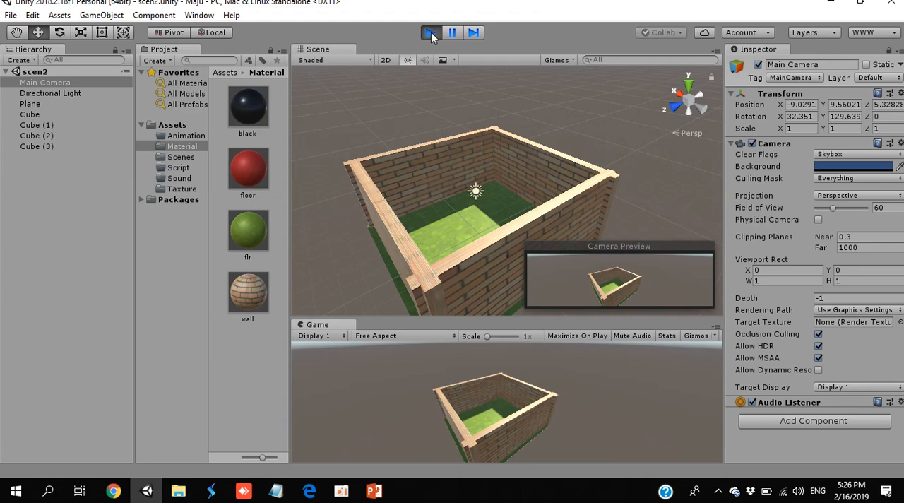
left_click(430, 33)
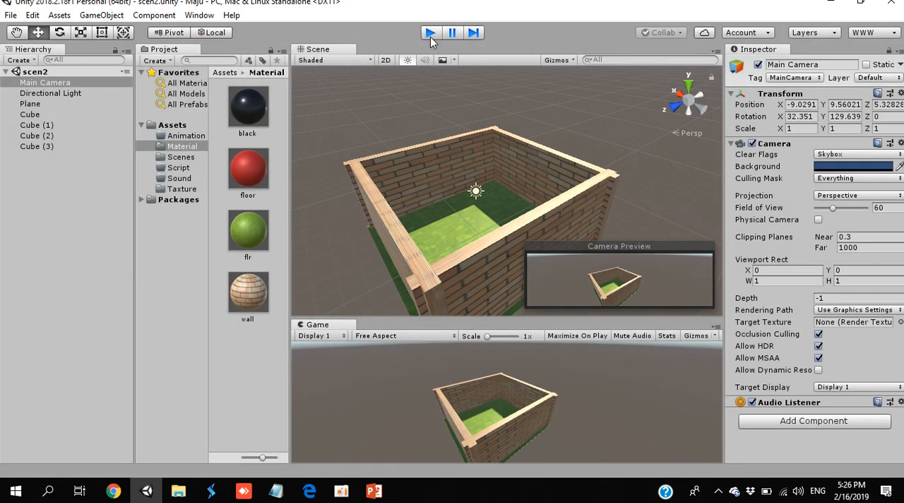
left_click(580, 340)
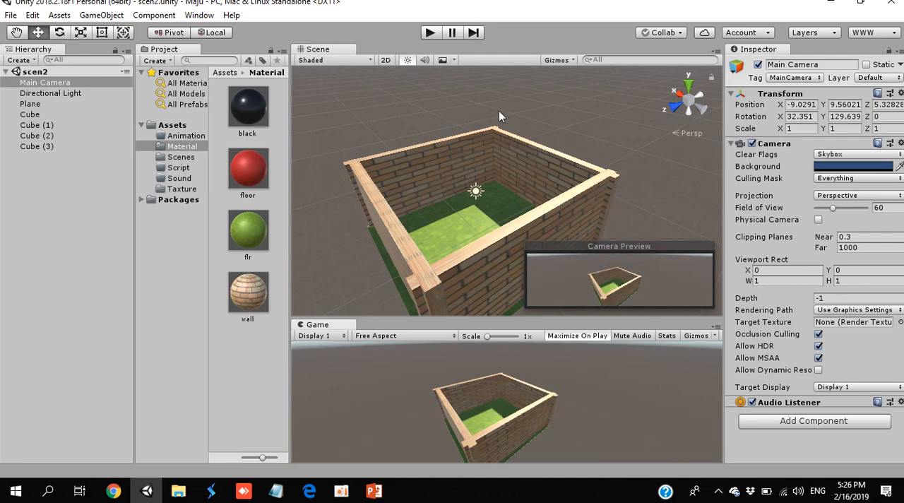
left_click(430, 32)
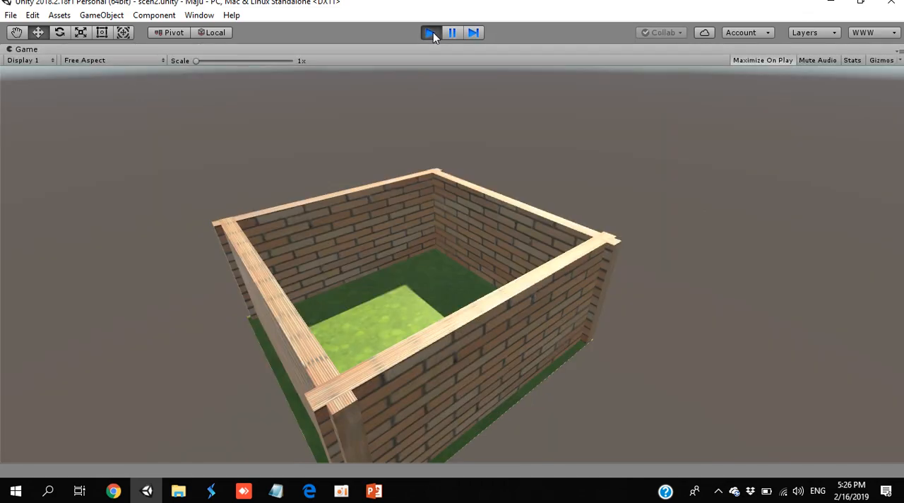
left_click(431, 33)
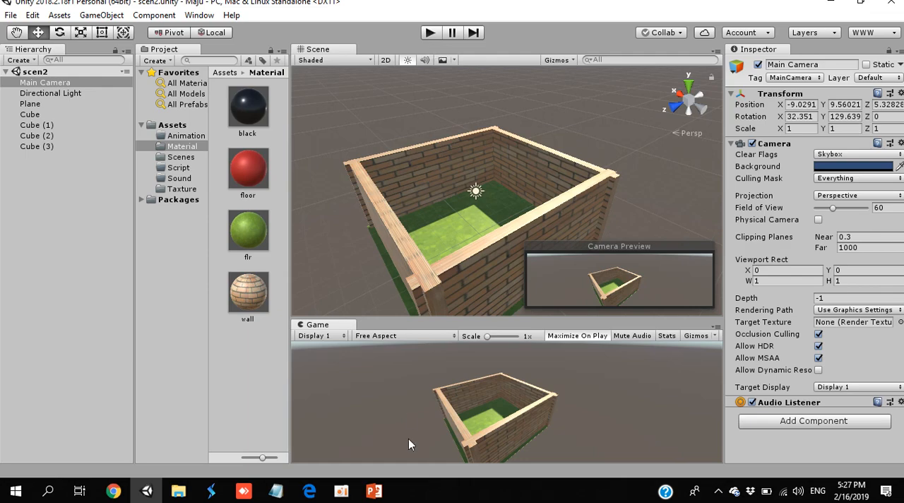
left_click(343, 491)
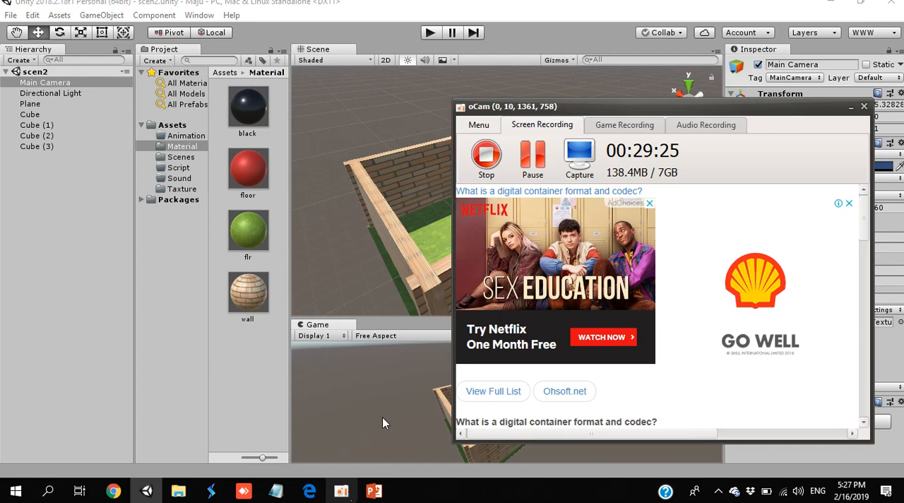
left_click(487, 157)
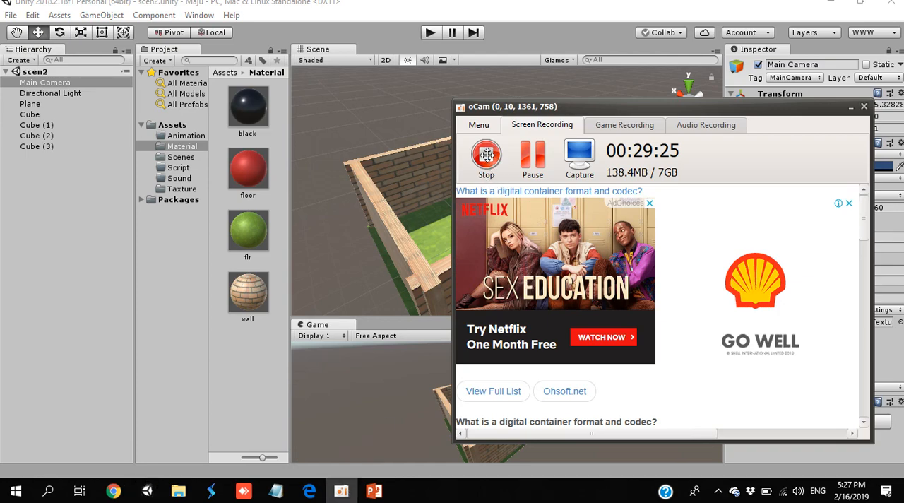